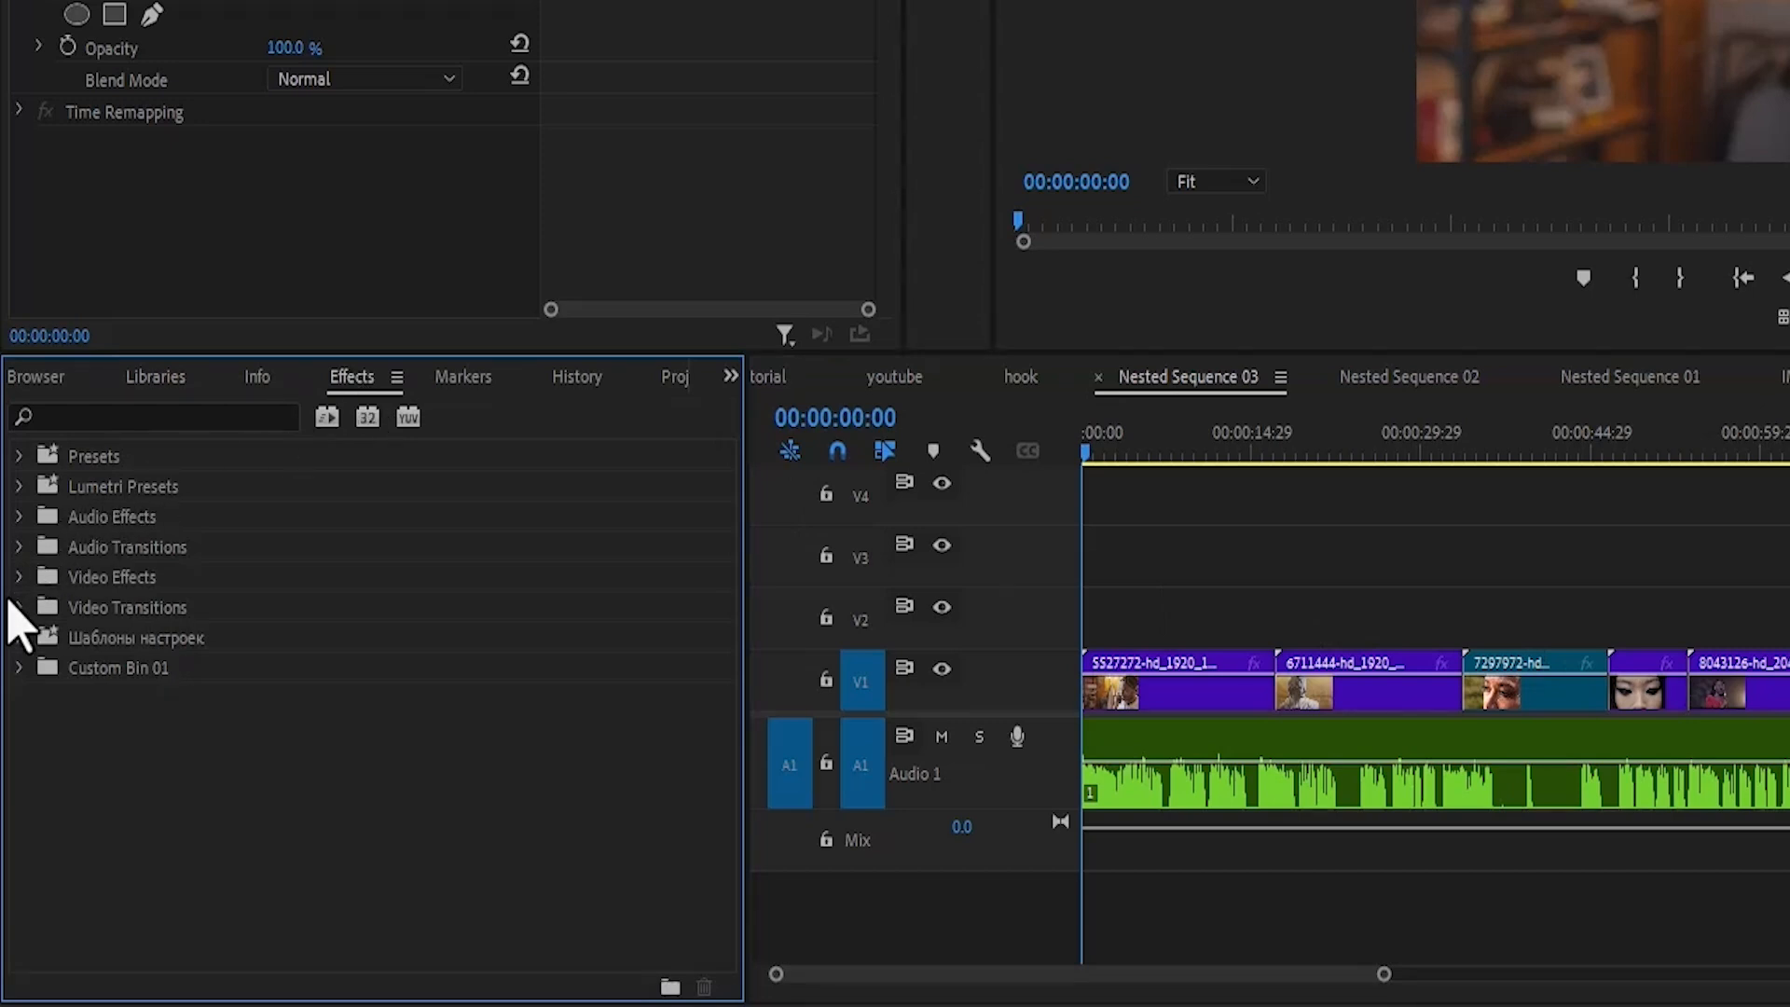
{"action": "left_click", "coordinate": [20, 608]}
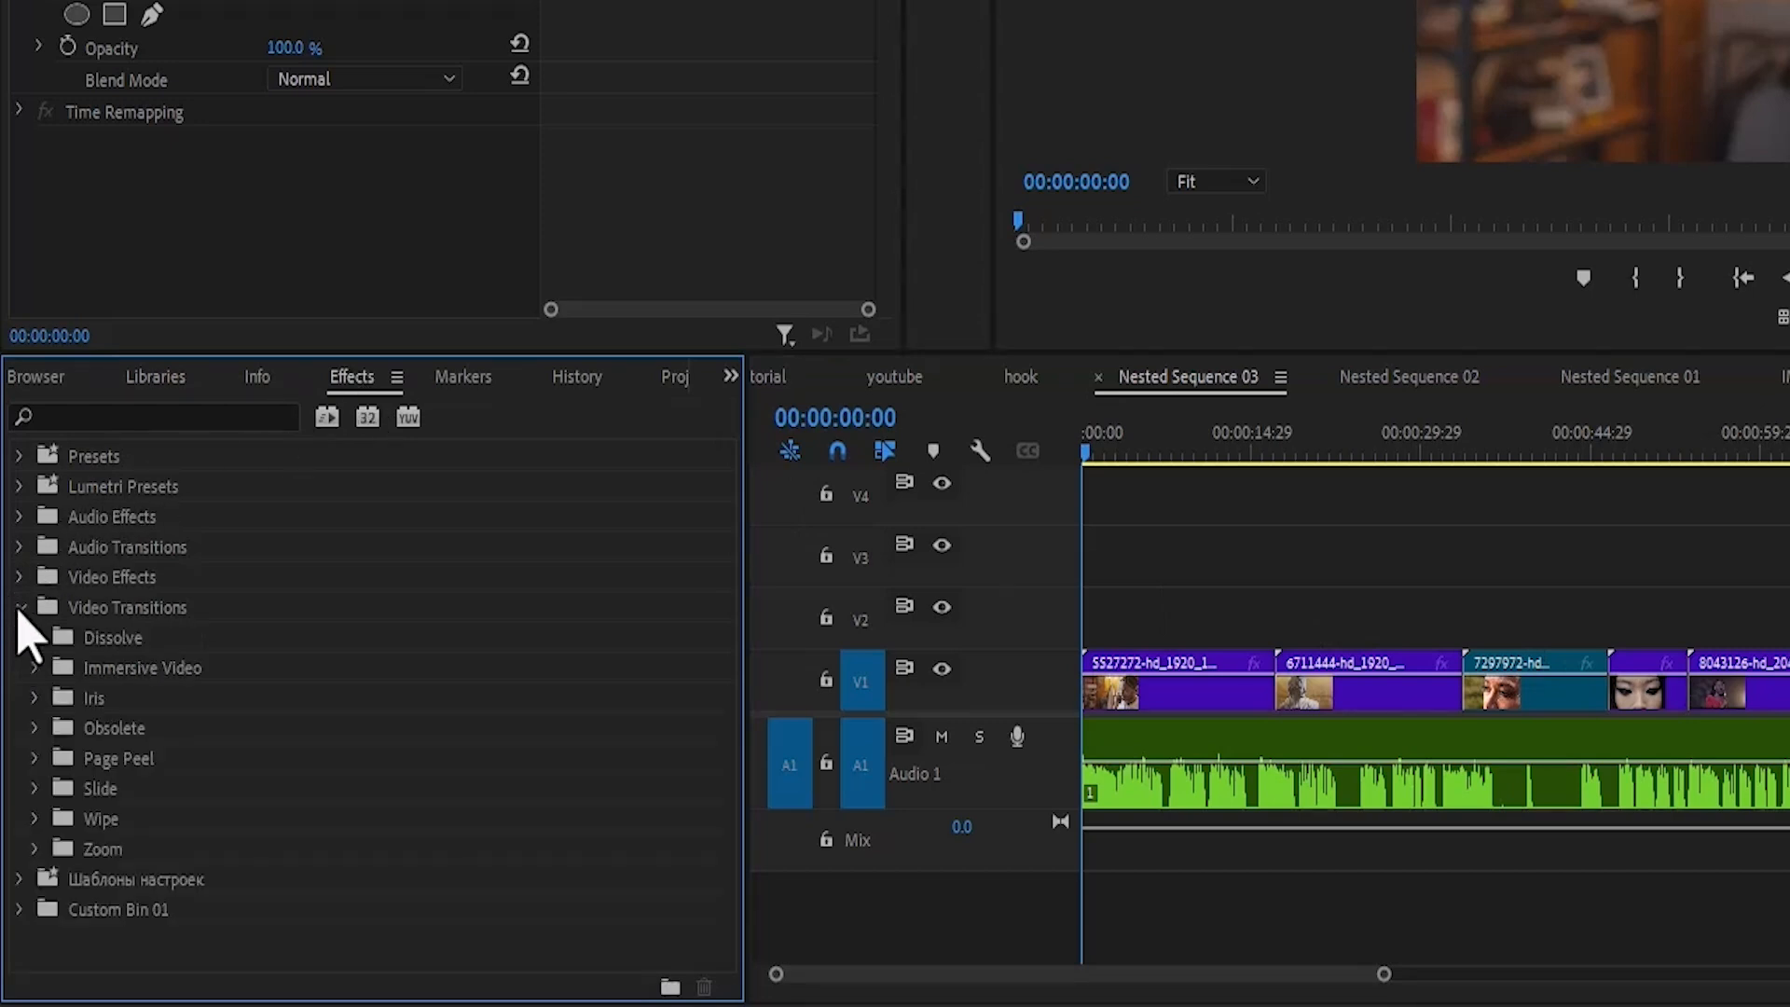
{"action": "left_click", "coordinate": [20, 608]}
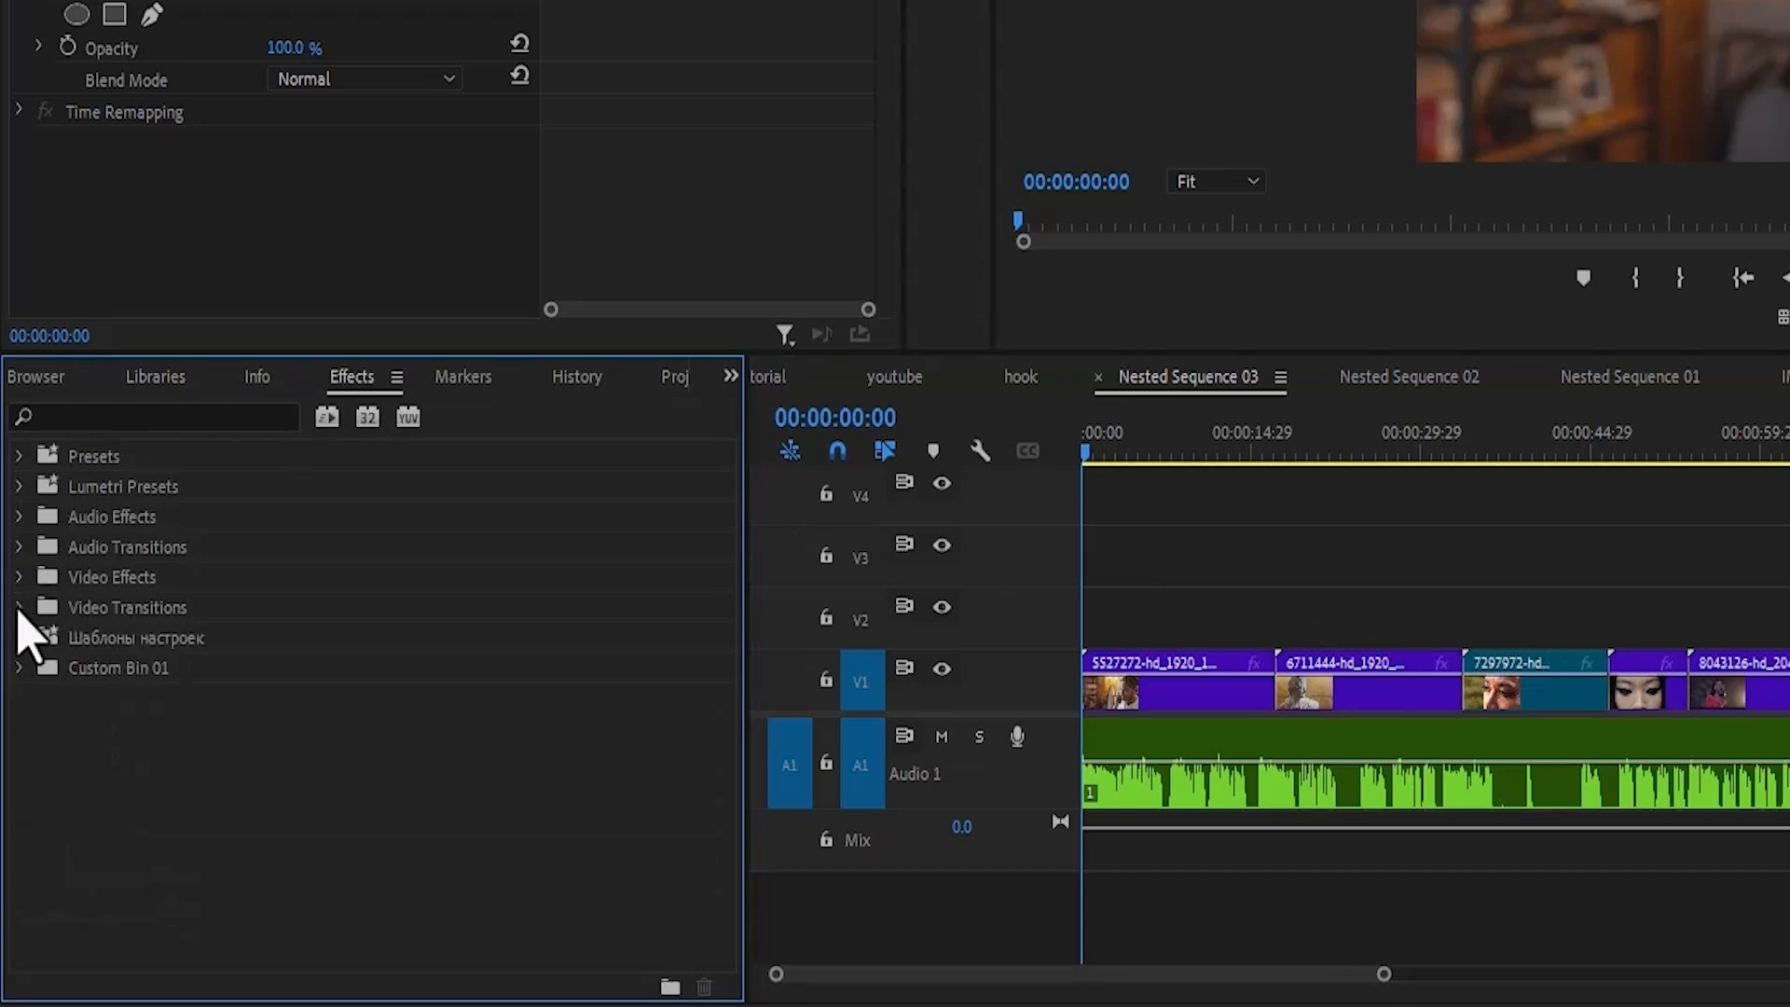
{"action": "left_click", "coordinate": [16, 556]}
{"action": "left_click", "coordinate": [17, 558]}
{"action": "left_click", "coordinate": [21, 611]}
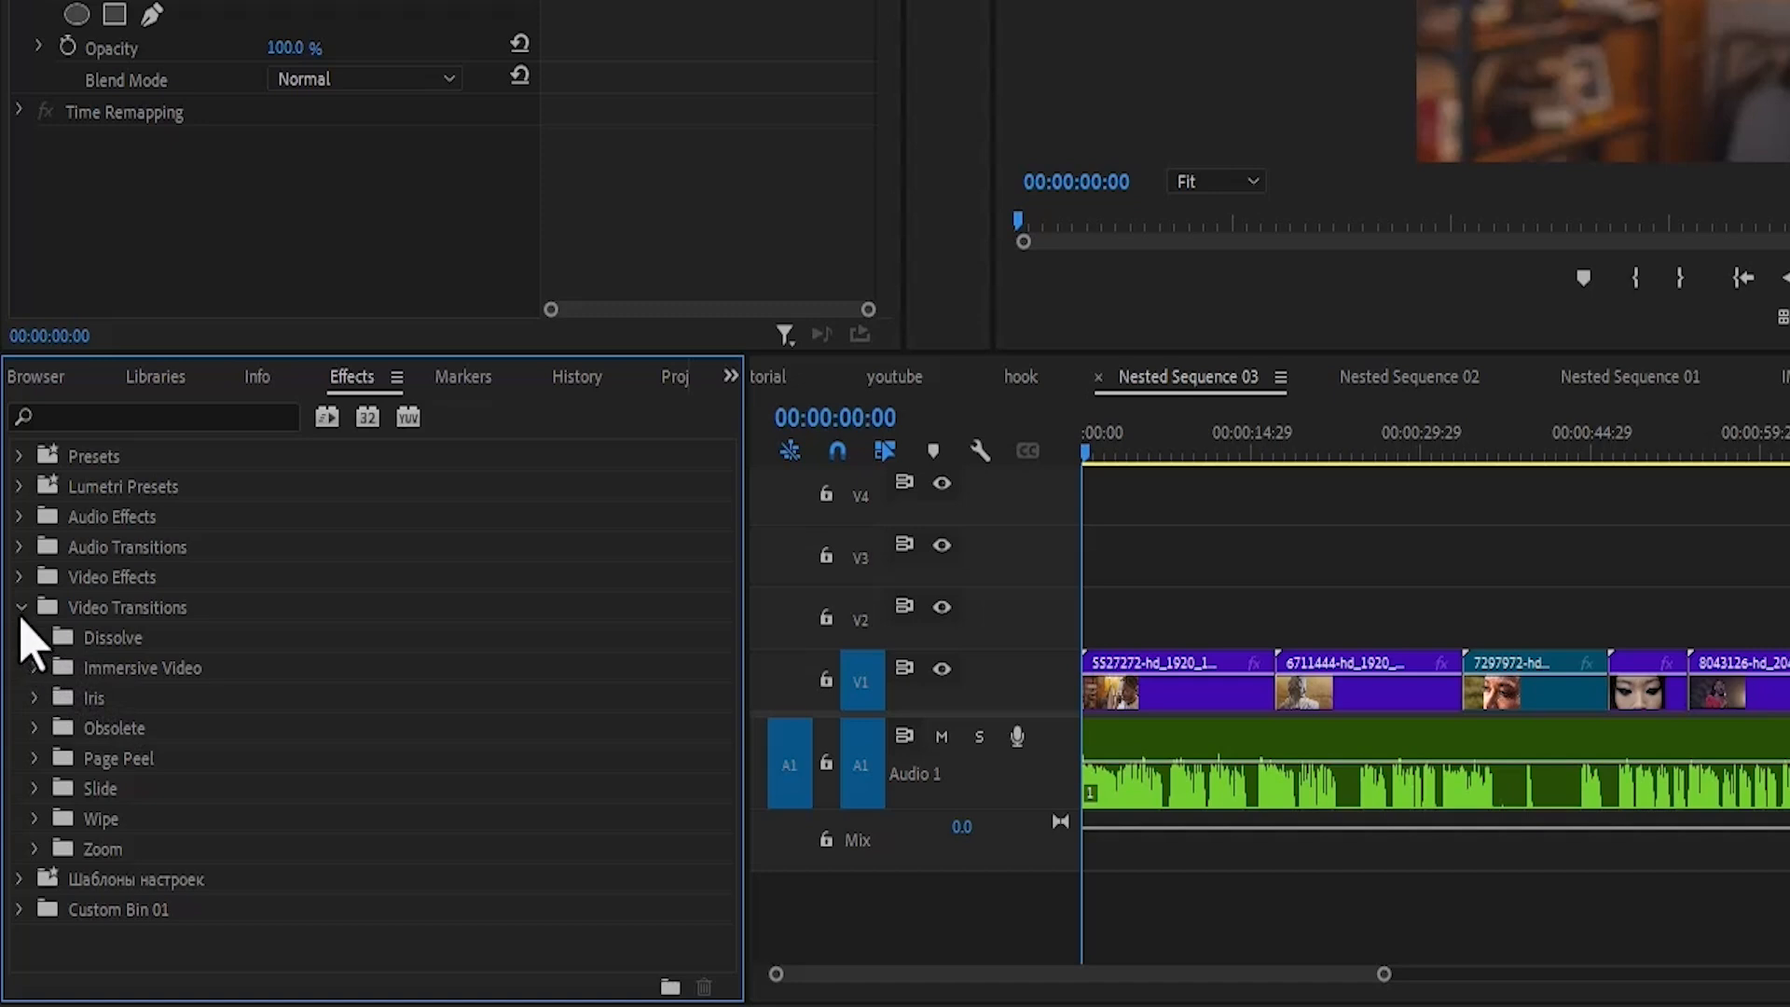
{"action": "left_click", "coordinate": [20, 609]}
Step: Open the Crossfade audio transitions and examine Constant Gain, Constant Power and Exponential Fade
{"action": "left_click", "coordinate": [19, 556]}
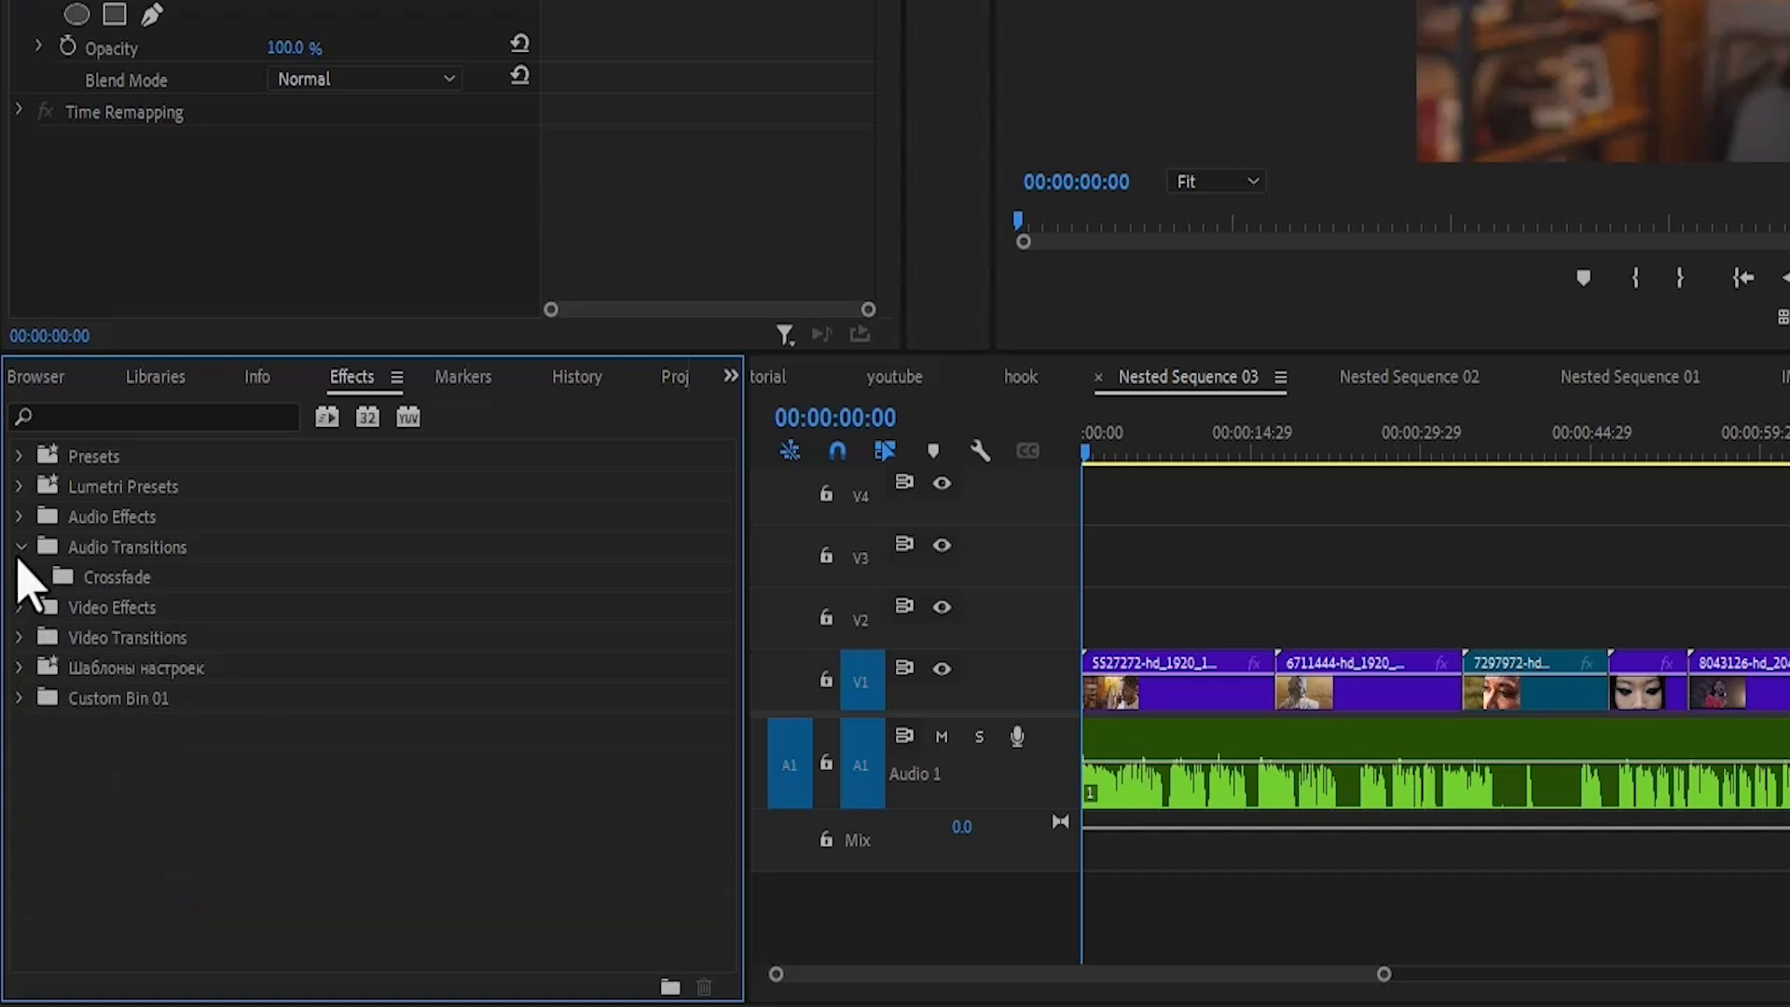
{"action": "left_click", "coordinate": [35, 578]}
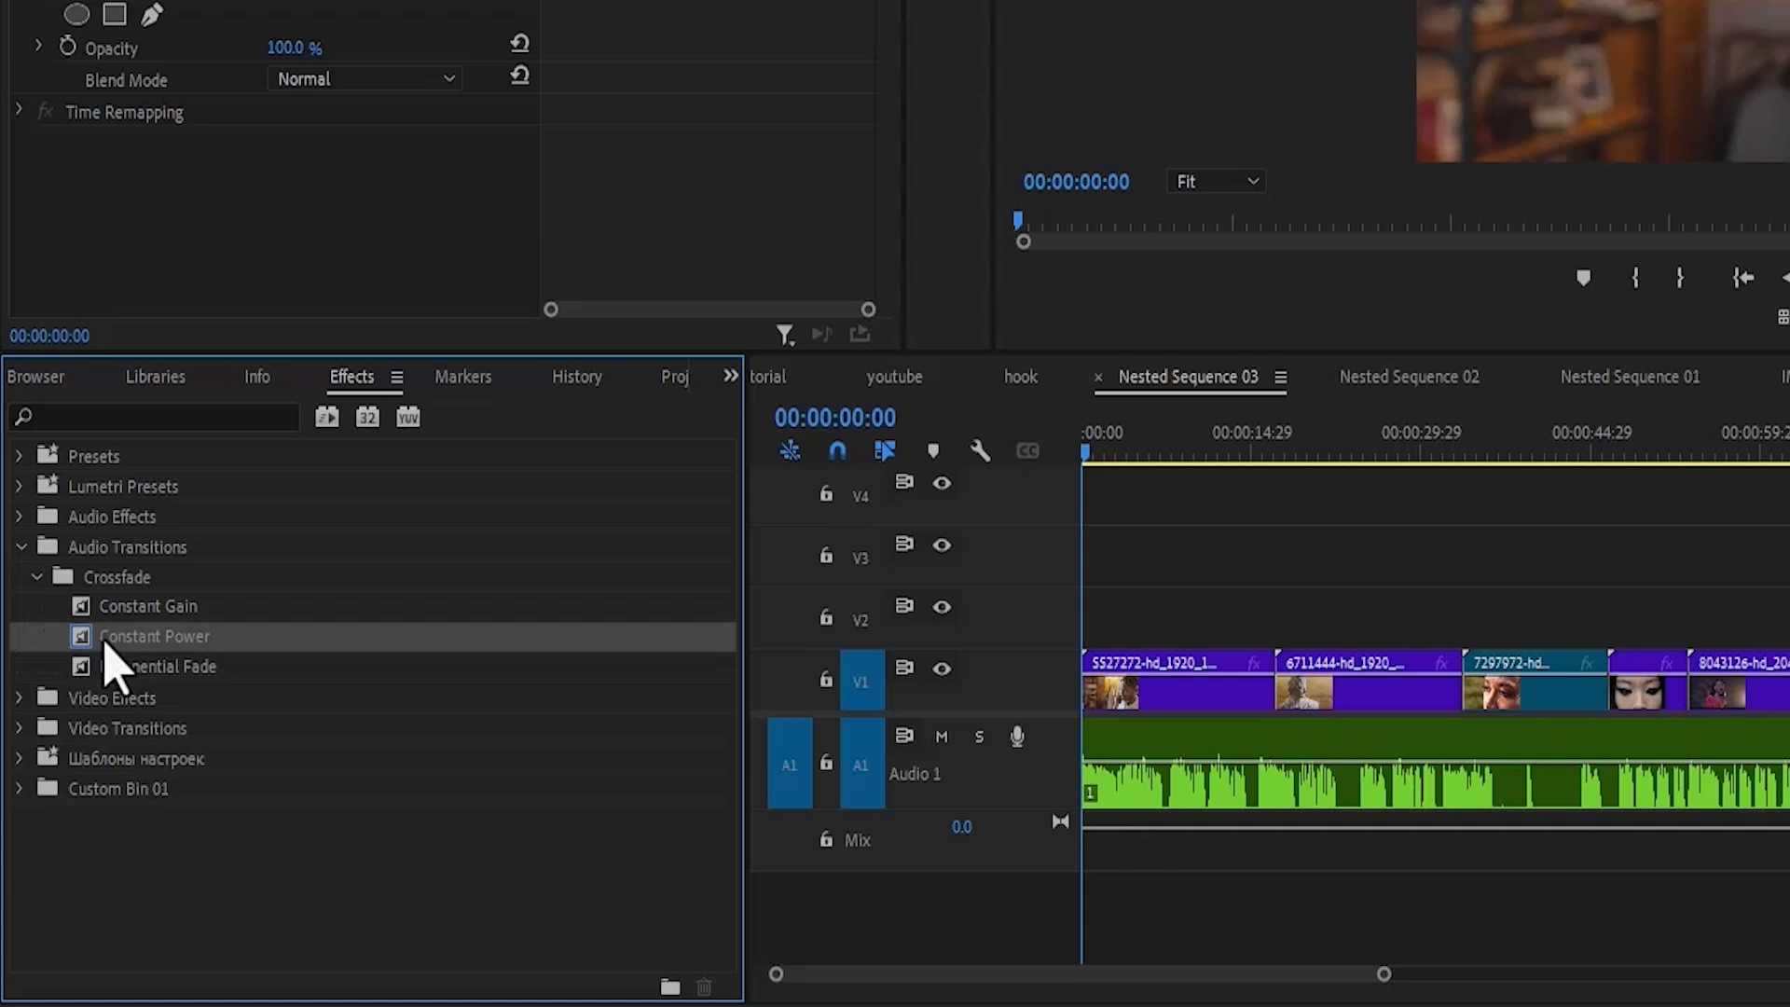
{"action": "left_click", "coordinate": [152, 608]}
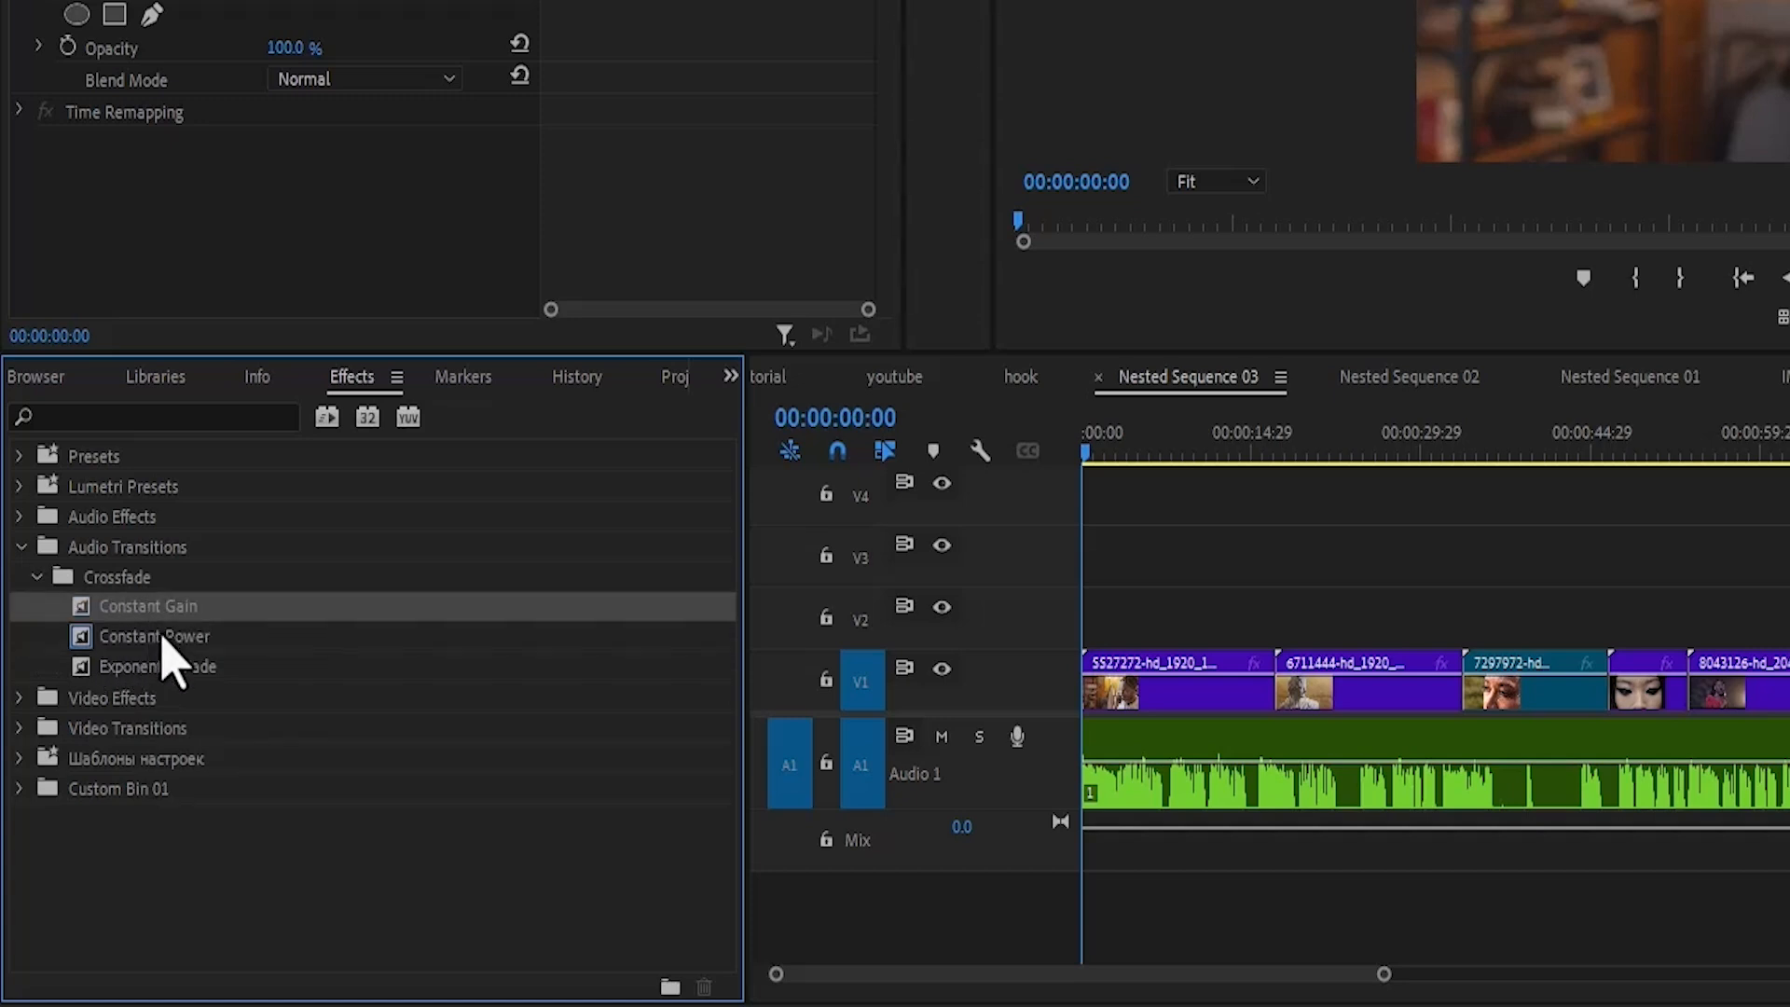
{"action": "left_click", "coordinate": [162, 636]}
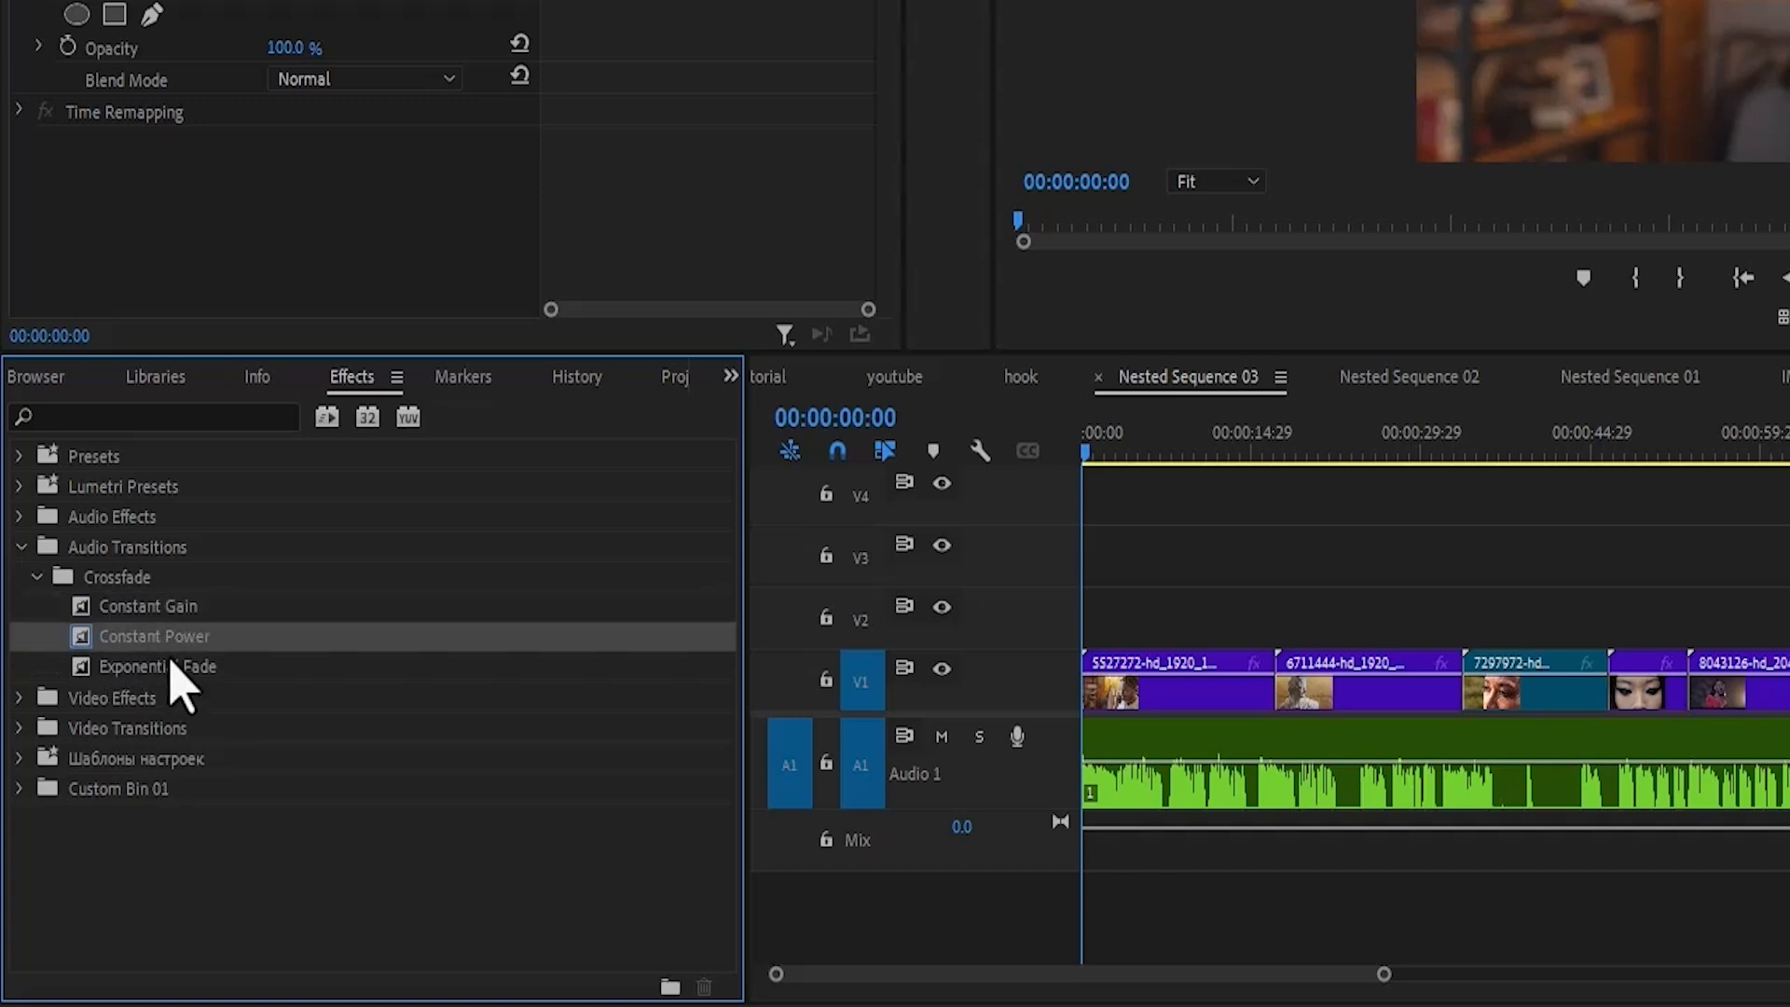
{"action": "left_click", "coordinate": [171, 664]}
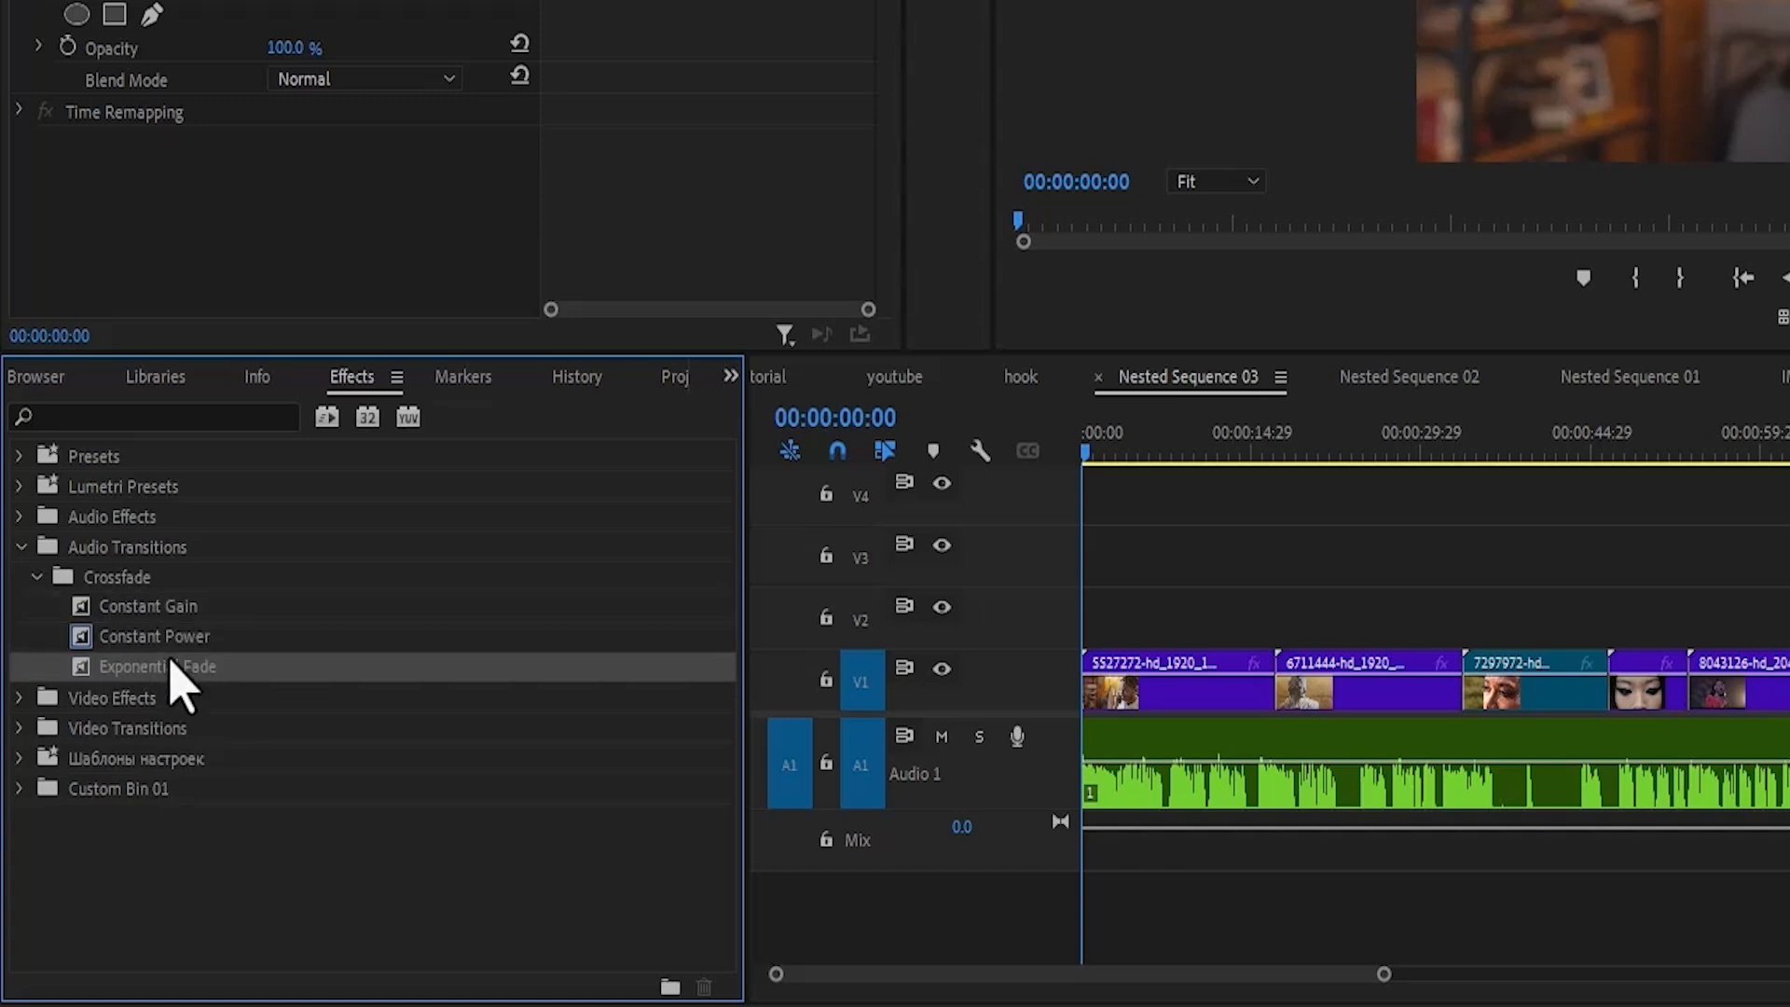
{"action": "left_click", "coordinate": [199, 642]}
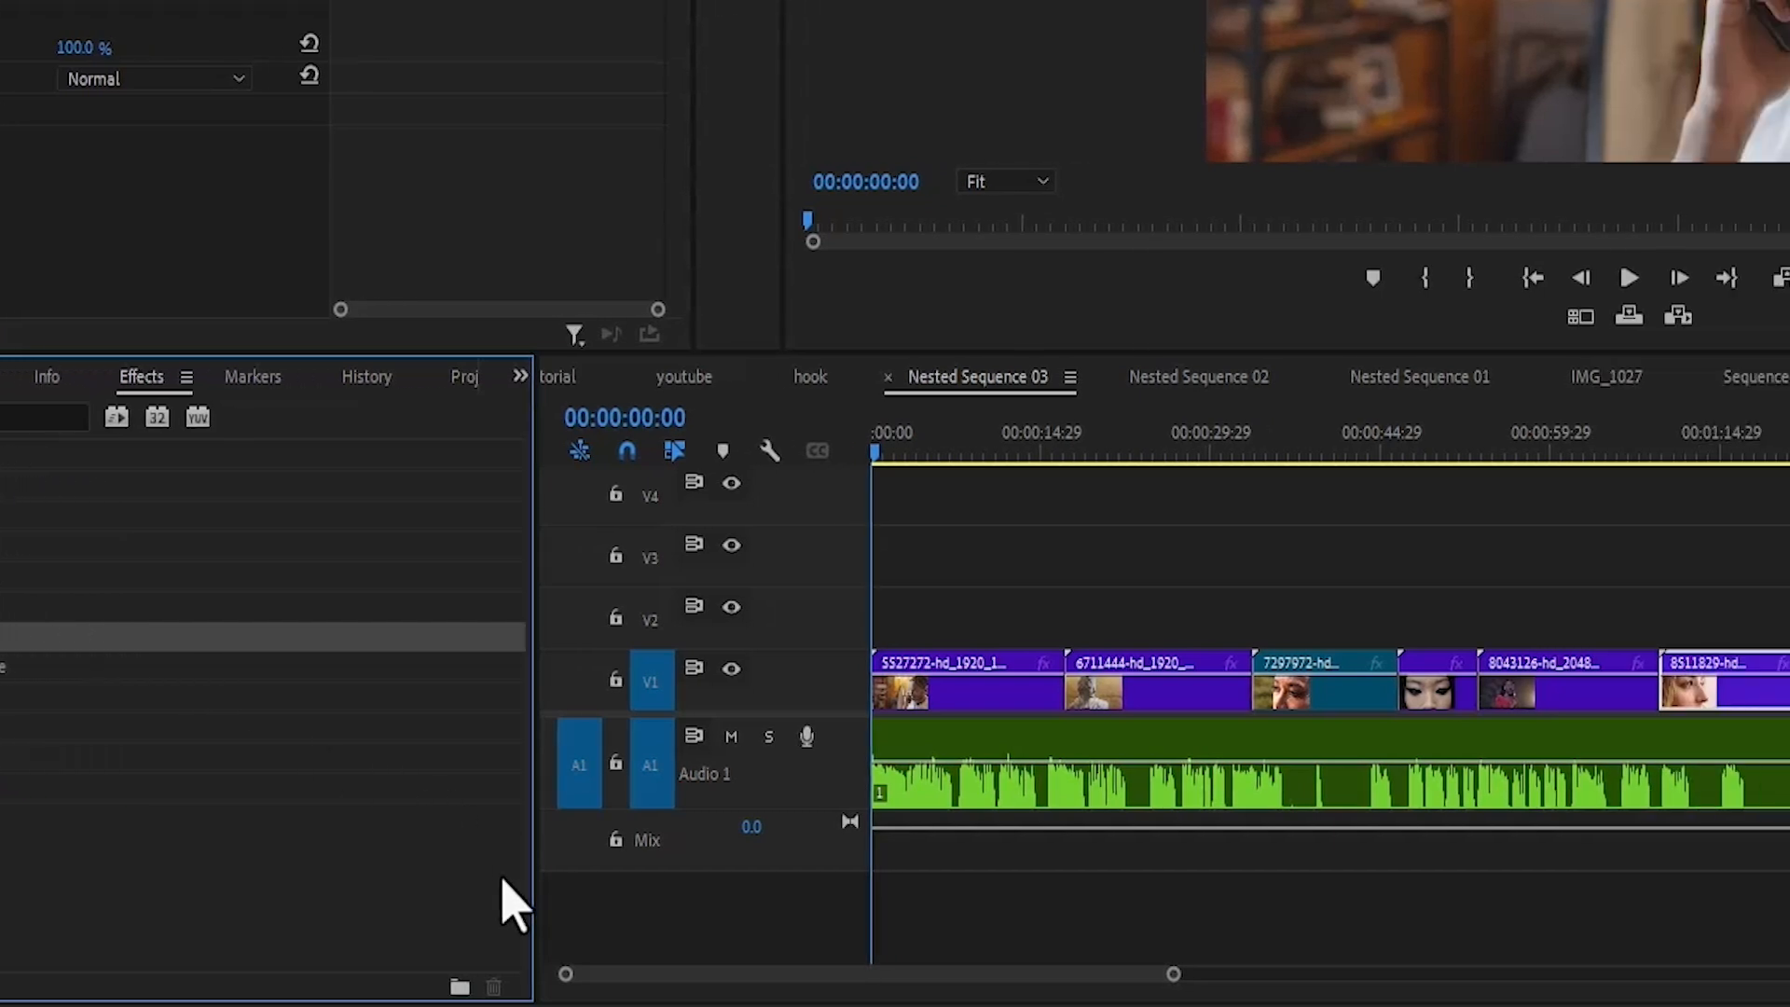
Step: Try a Constant Power crossfade at the start of the audio clip on track A1
{"action": "left_click_drag", "start_coordinate": [648, 976], "coordinate": [281, 975]}
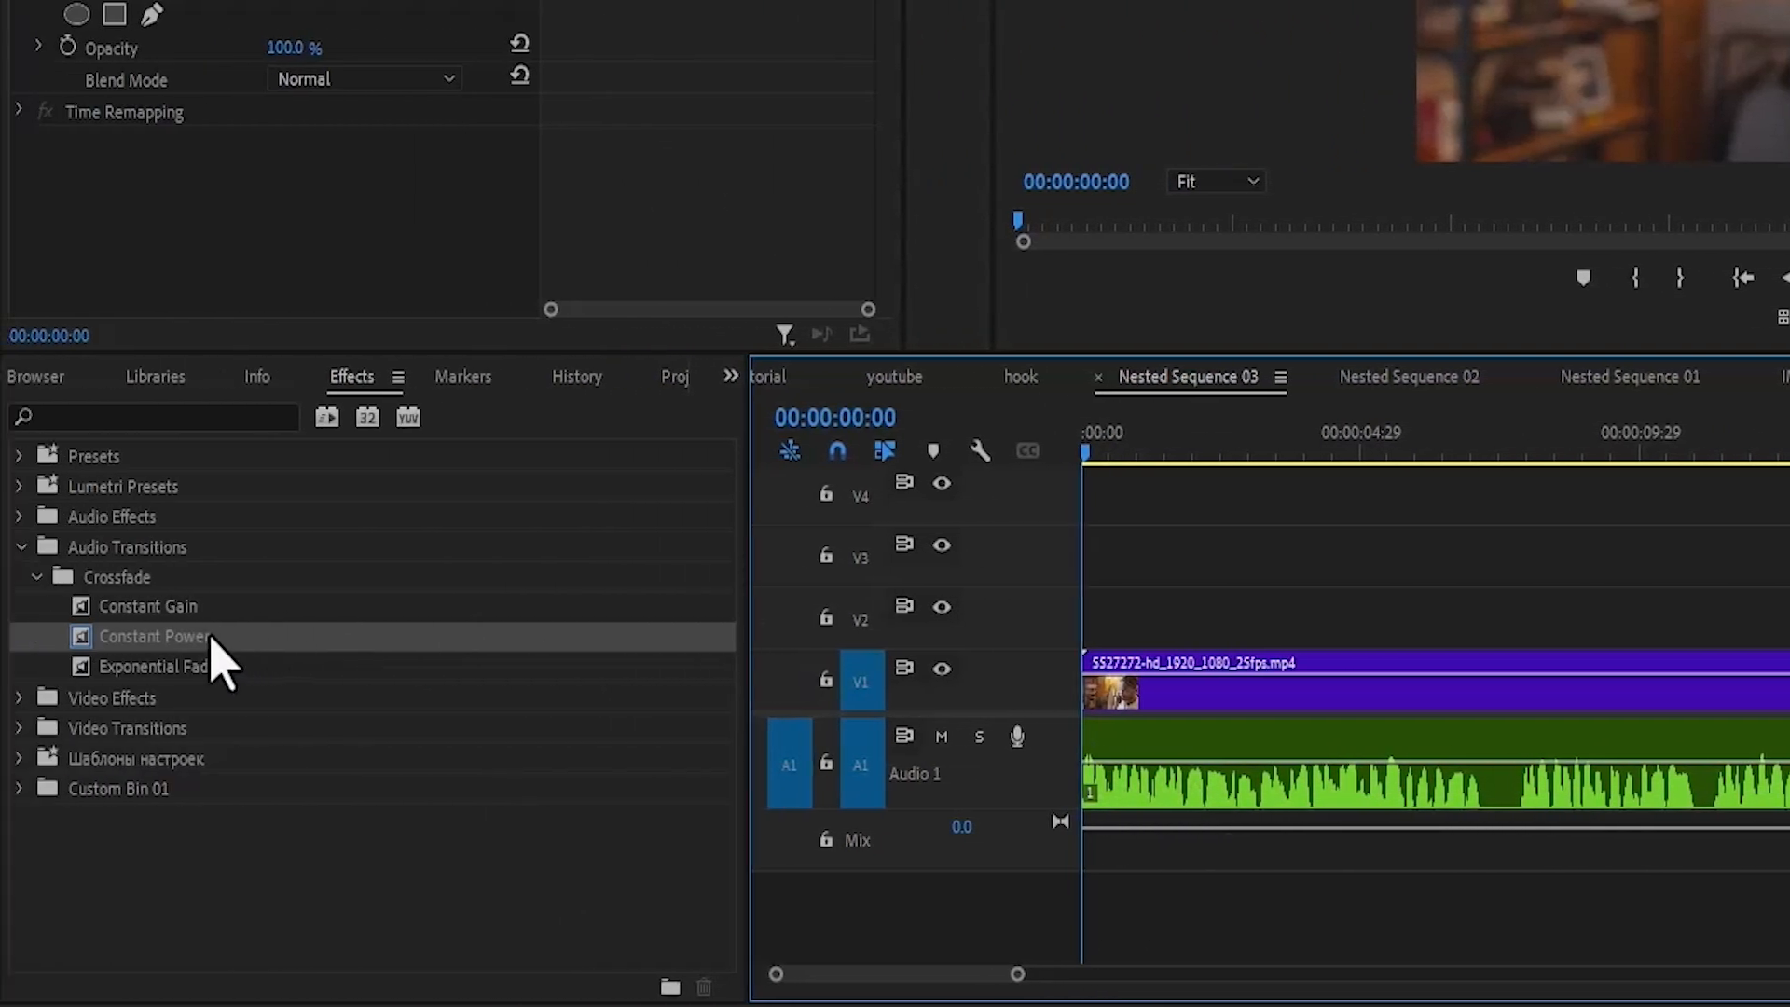
{"action": "left_click_drag", "start_coordinate": [169, 637], "coordinate": [1102, 782]}
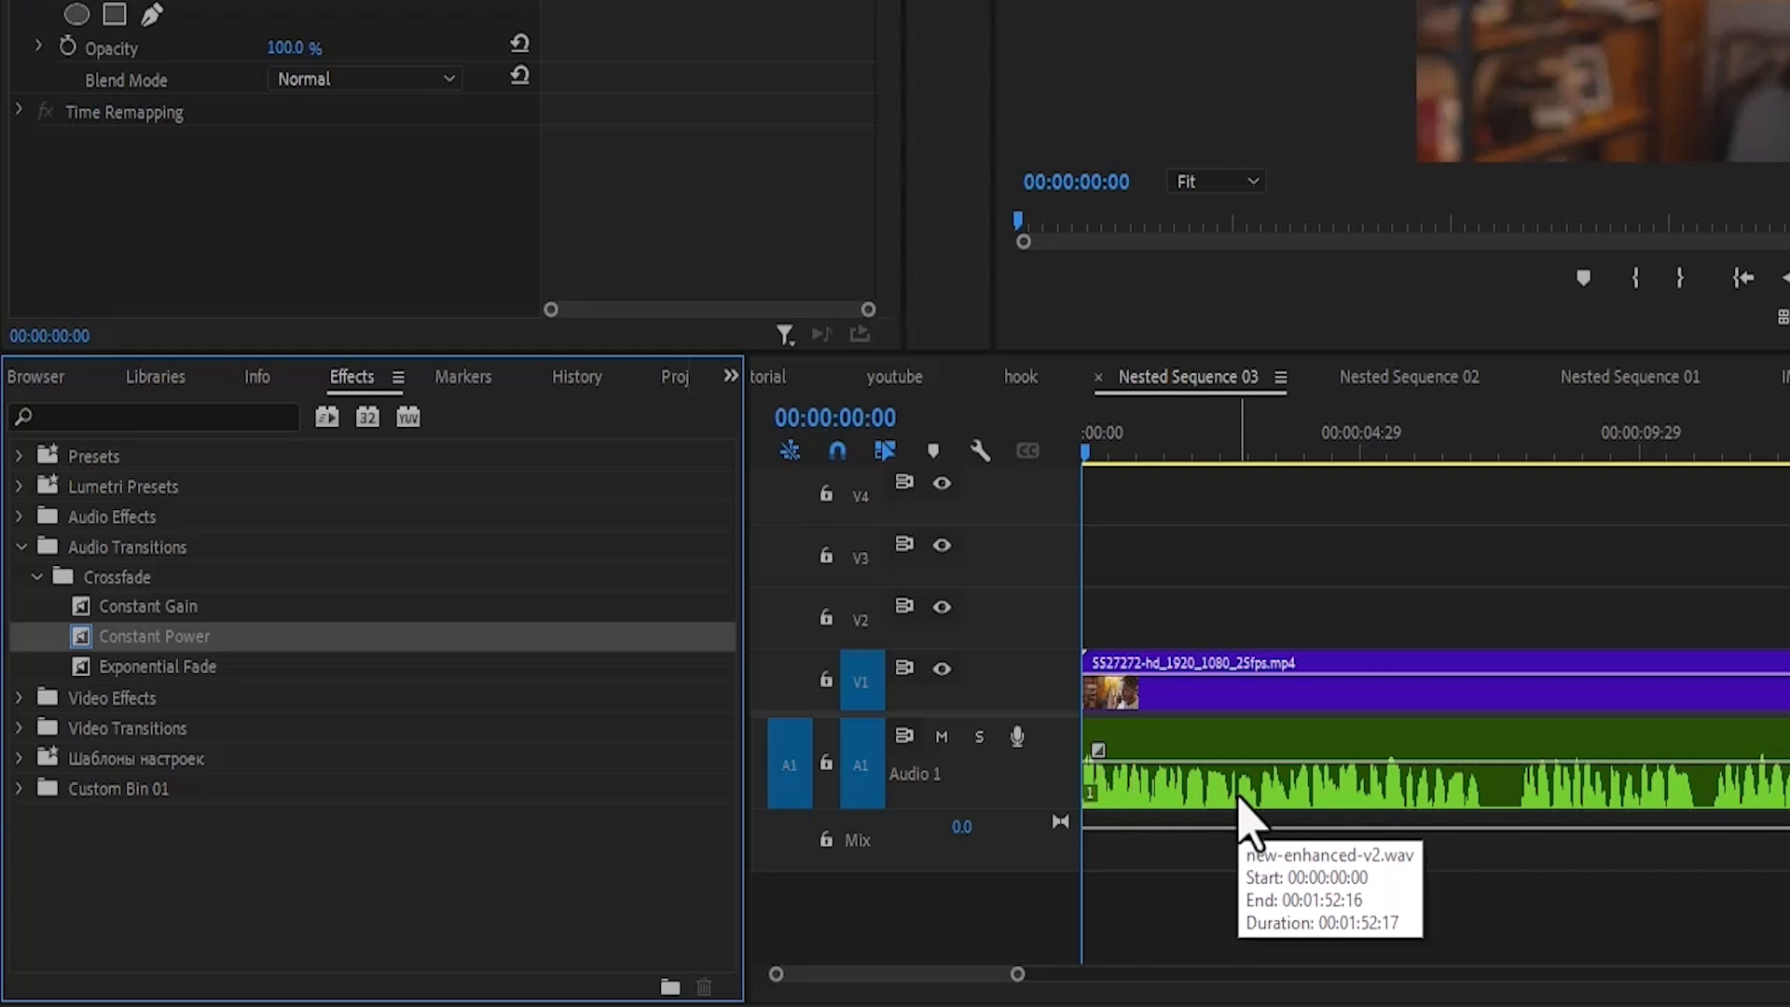
Step: Apply a Constant Gain fade to the start of the A1 audio clip, lengthened to 00:00:05:08, and play it back
{"action": "left_click", "coordinate": [143, 608]}
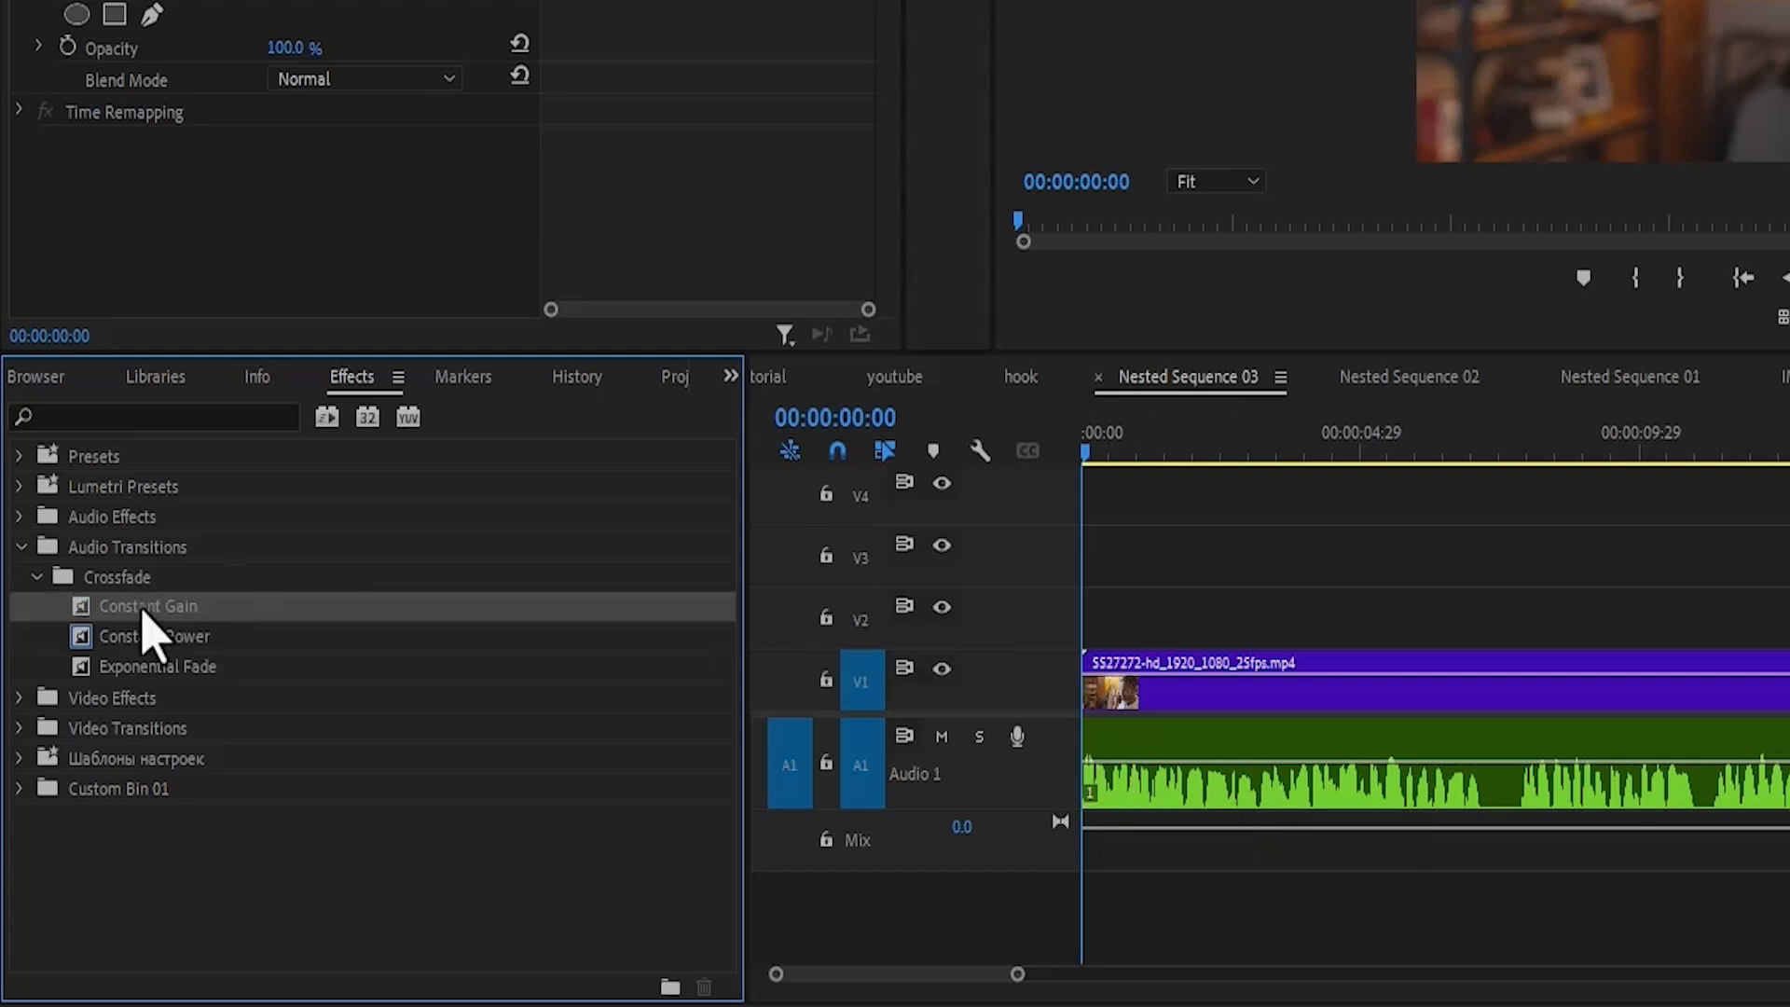
{"action": "left_click_drag", "start_coordinate": [145, 611], "coordinate": [1109, 766]}
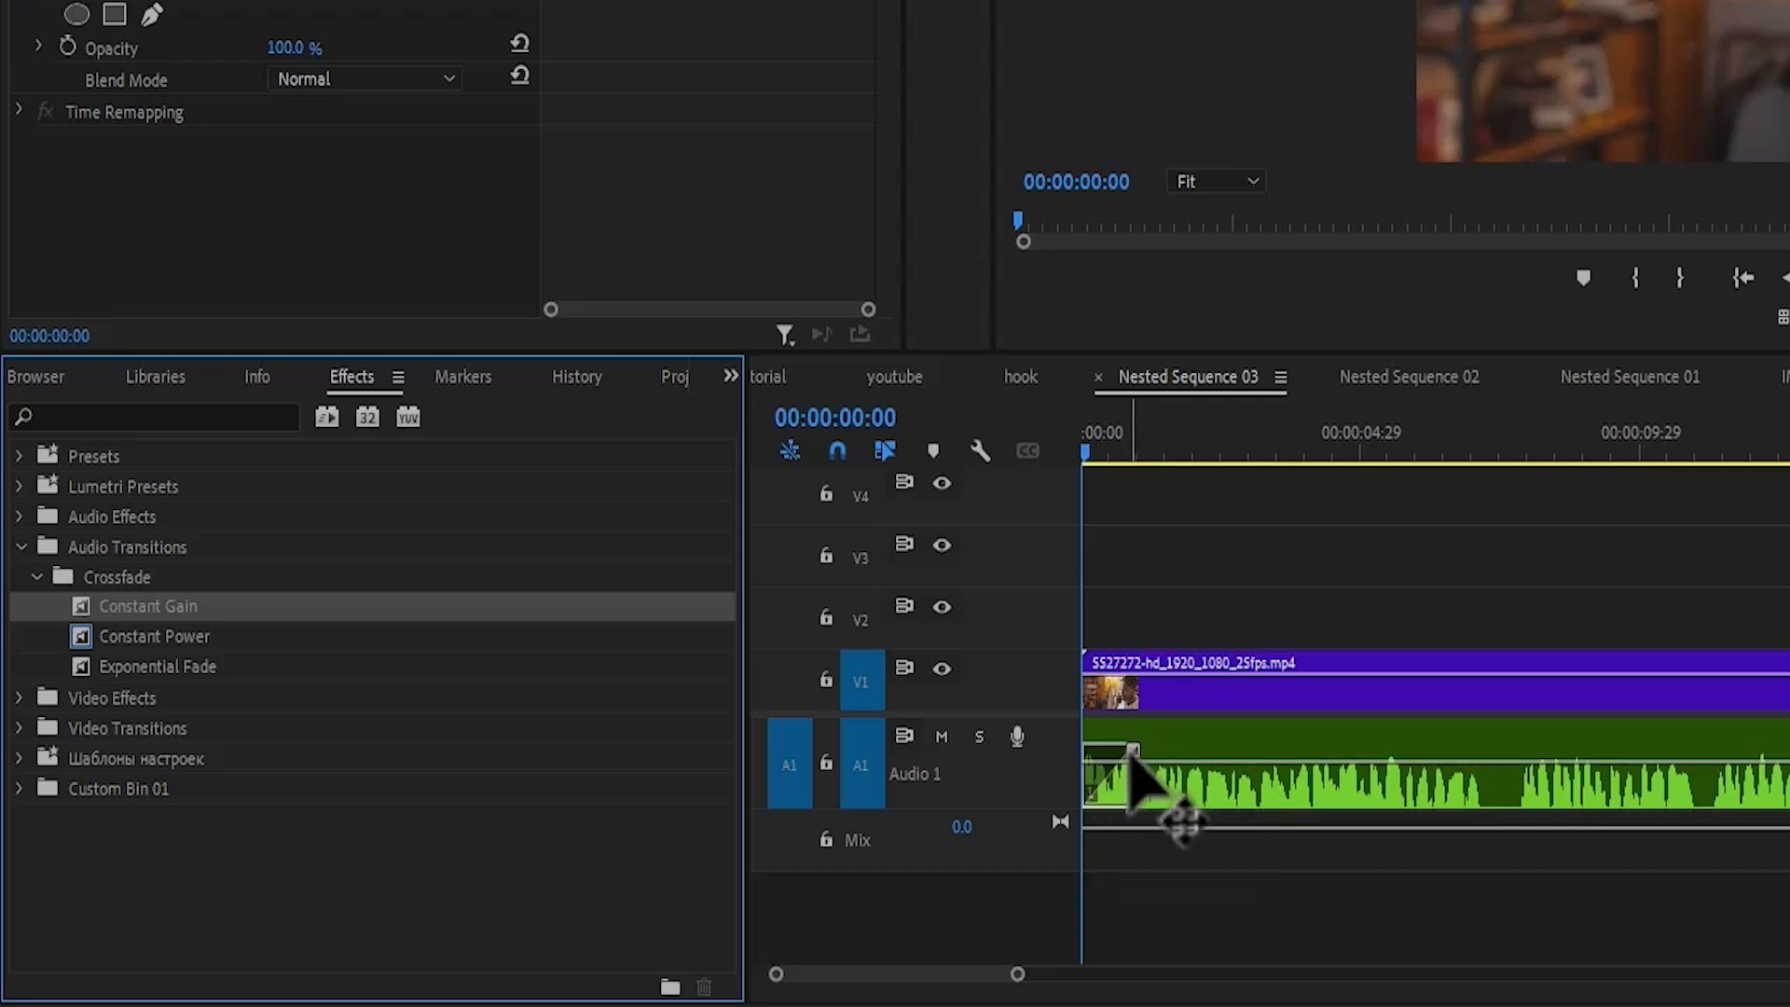
{"action": "left_click_drag", "start_coordinate": [1131, 753], "coordinate": [1302, 779]}
{"action": "left_click_drag", "start_coordinate": [733, 778], "coordinate": [801, 779]}
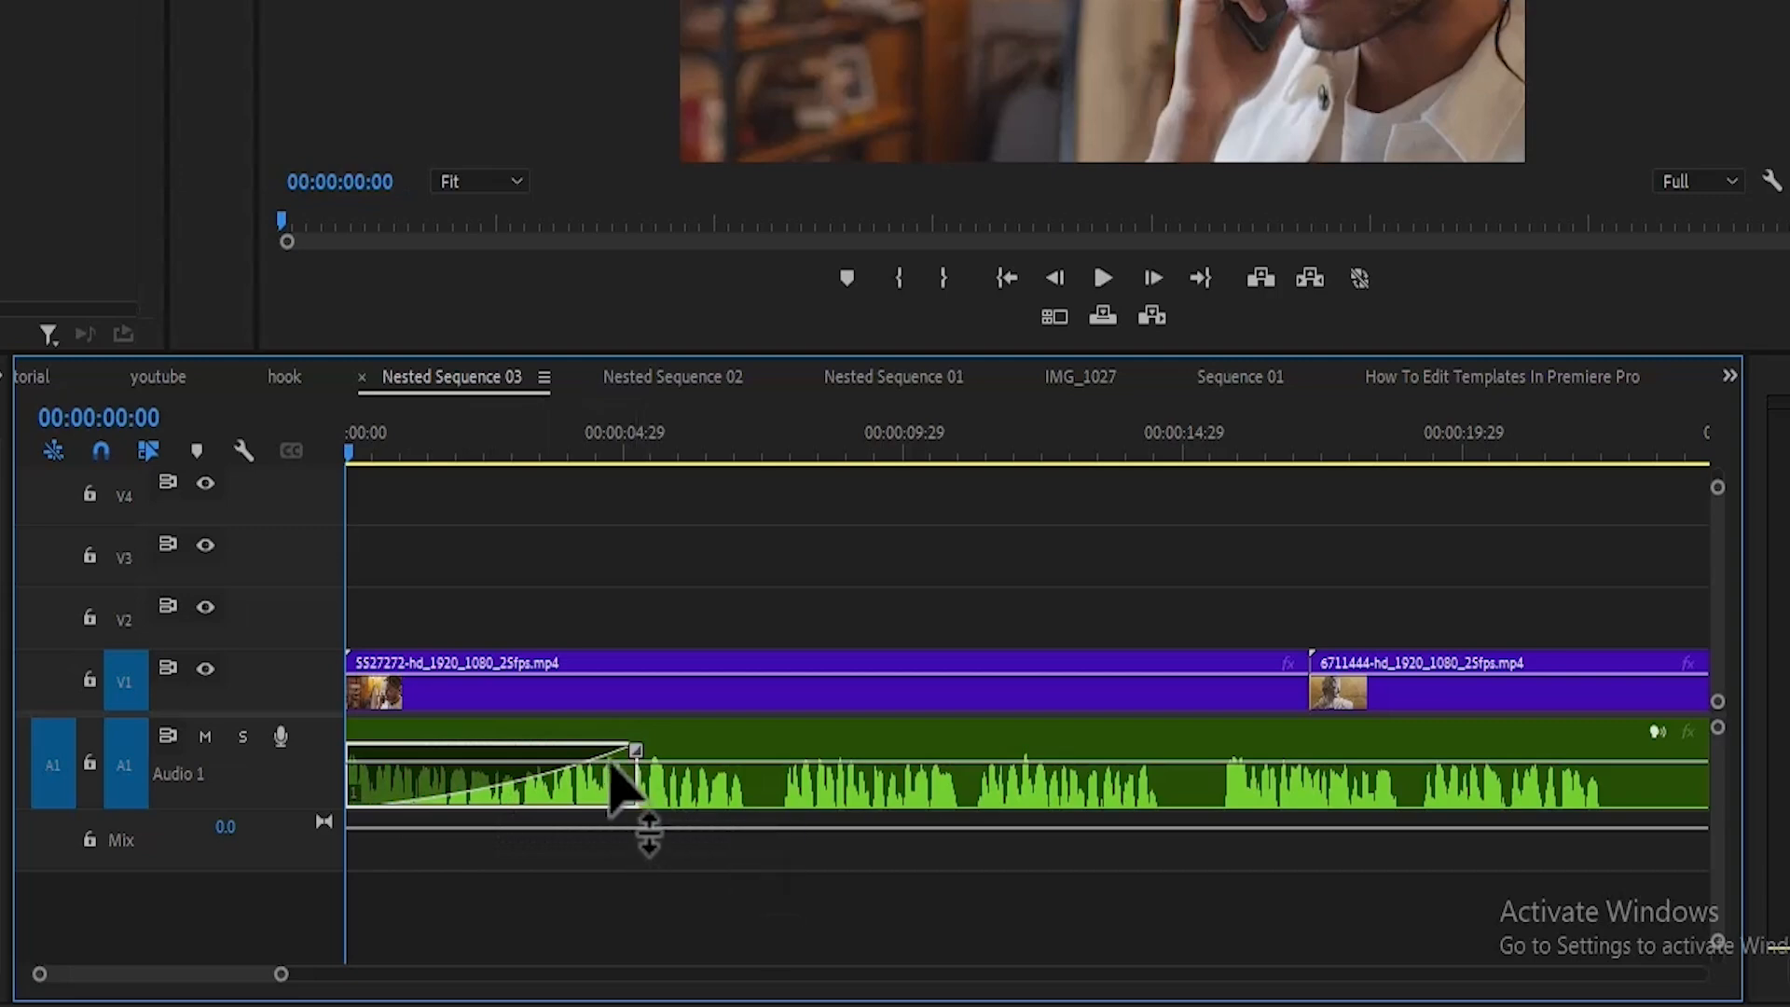
{"action": "key", "text": "space"}
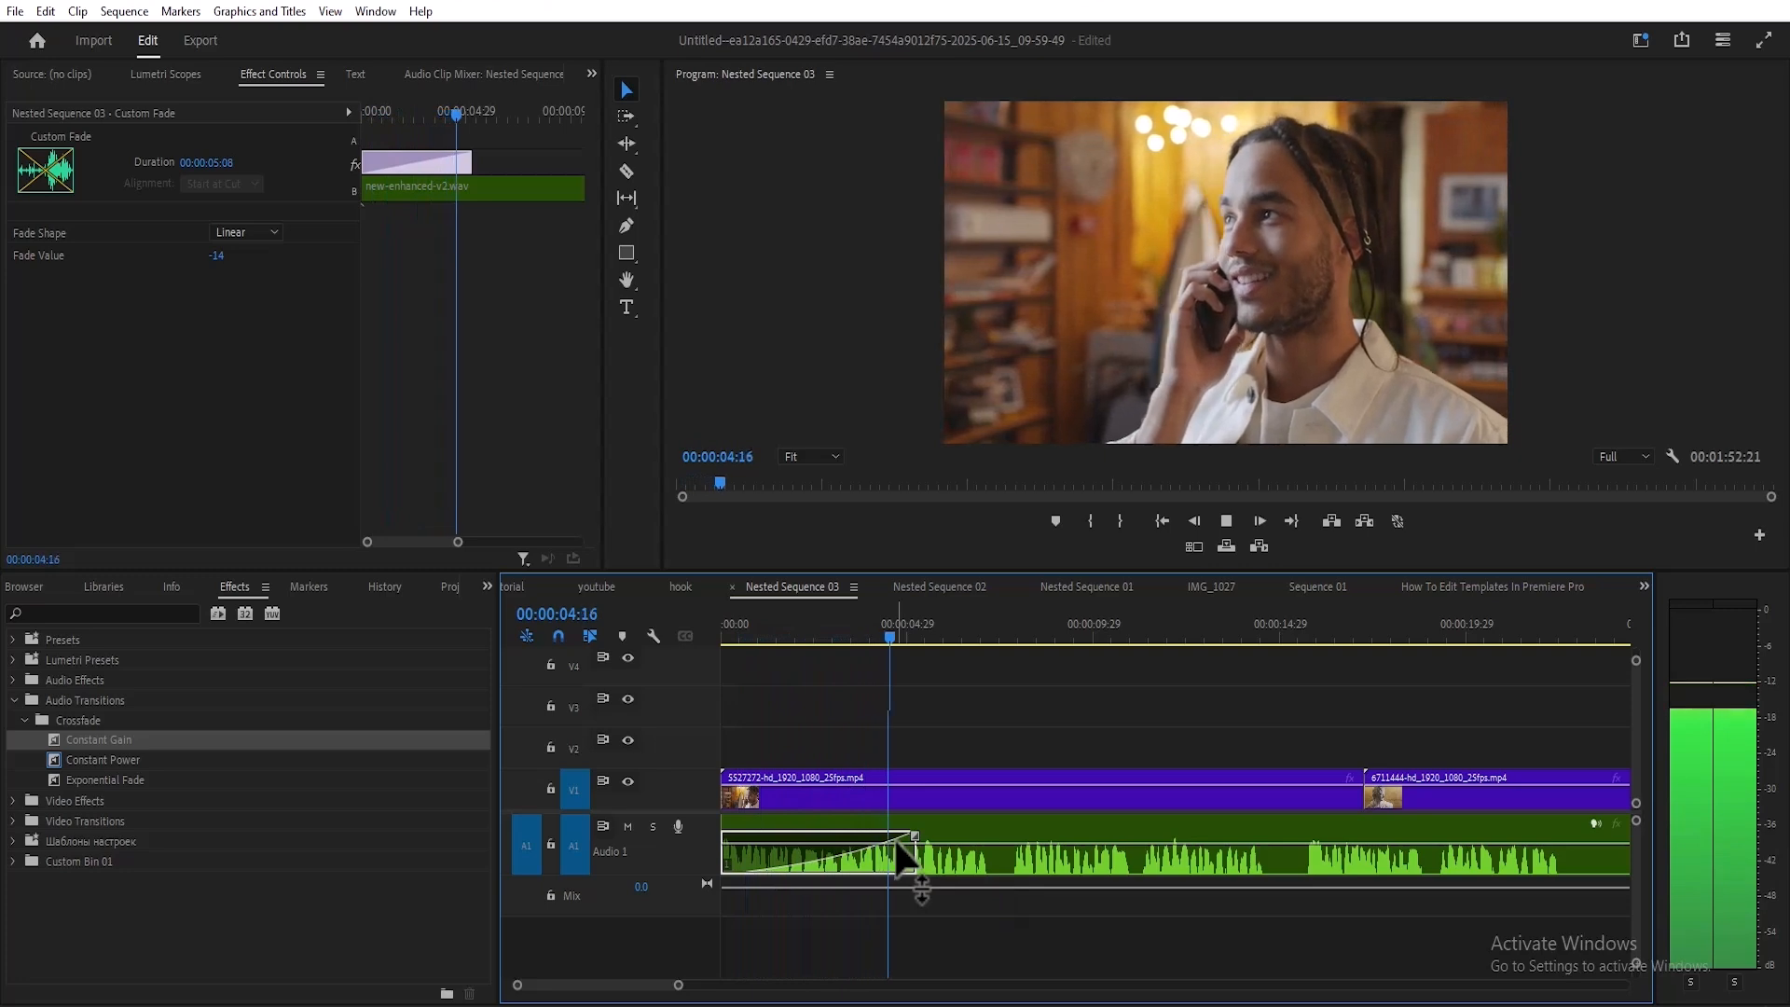
{"action": "key", "text": "space"}
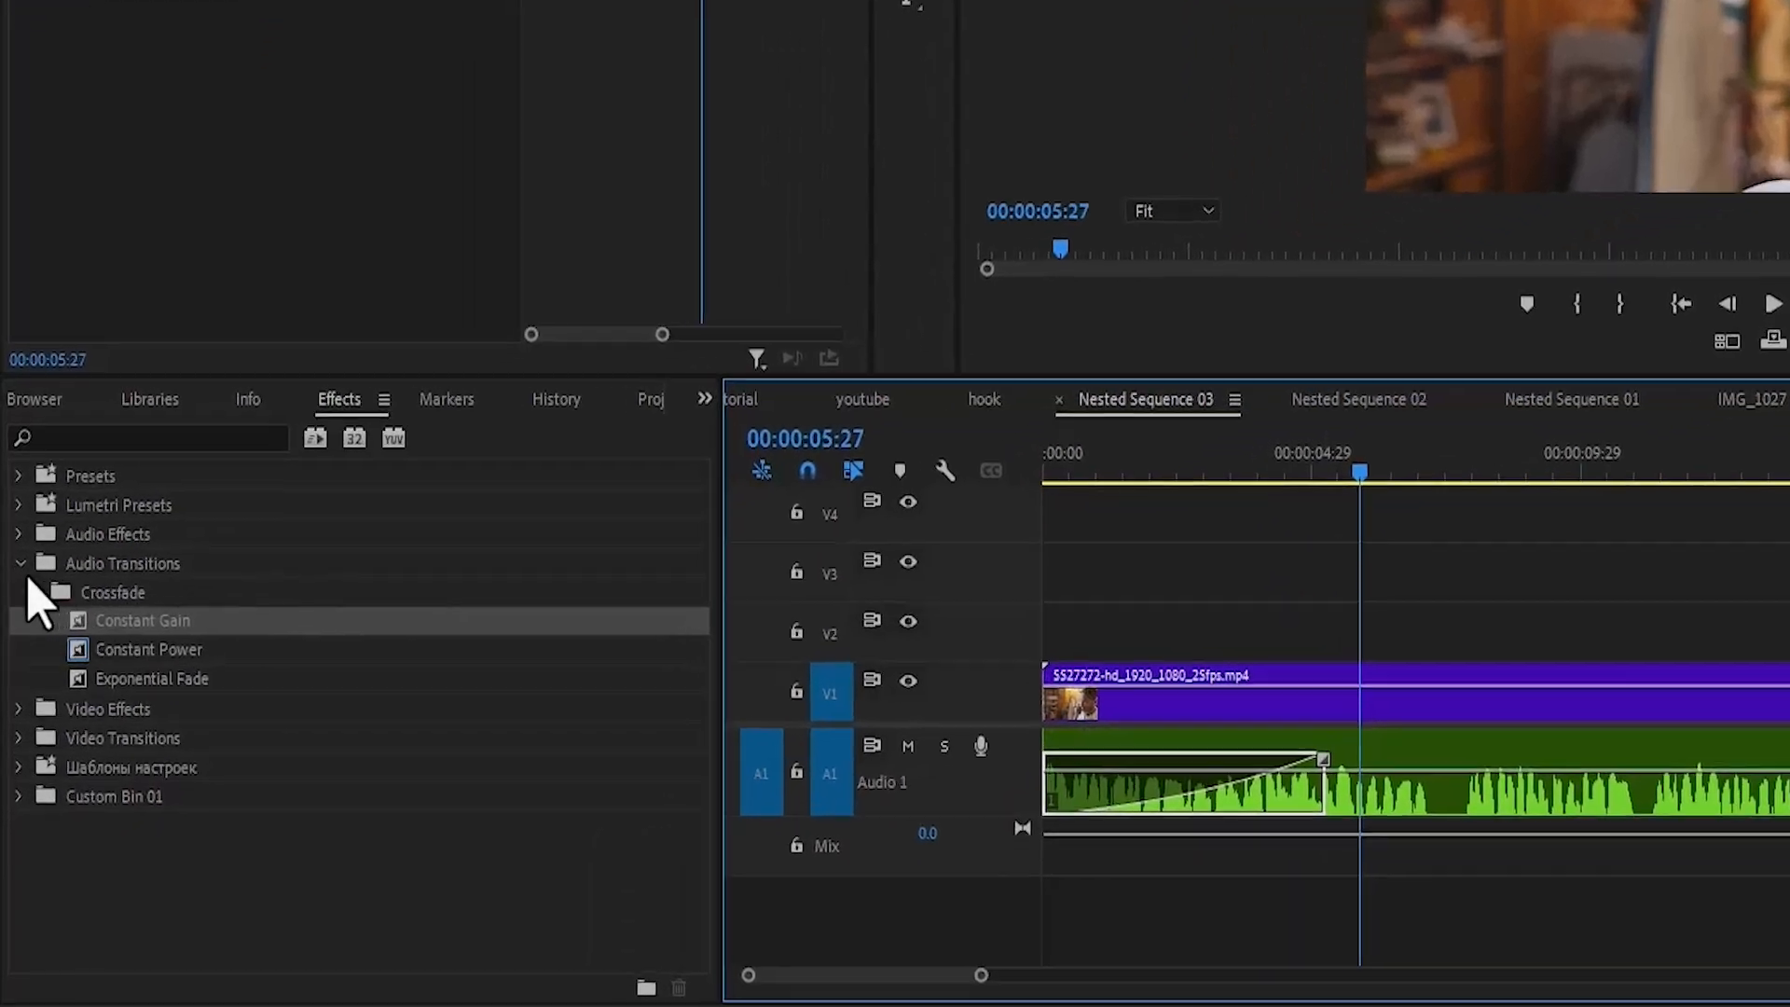
Step: Collapse the Audio Transitions category and expand the Dissolve group of the Video Transitions
{"action": "left_click", "coordinate": [13, 703]}
{"action": "left_click", "coordinate": [19, 609]}
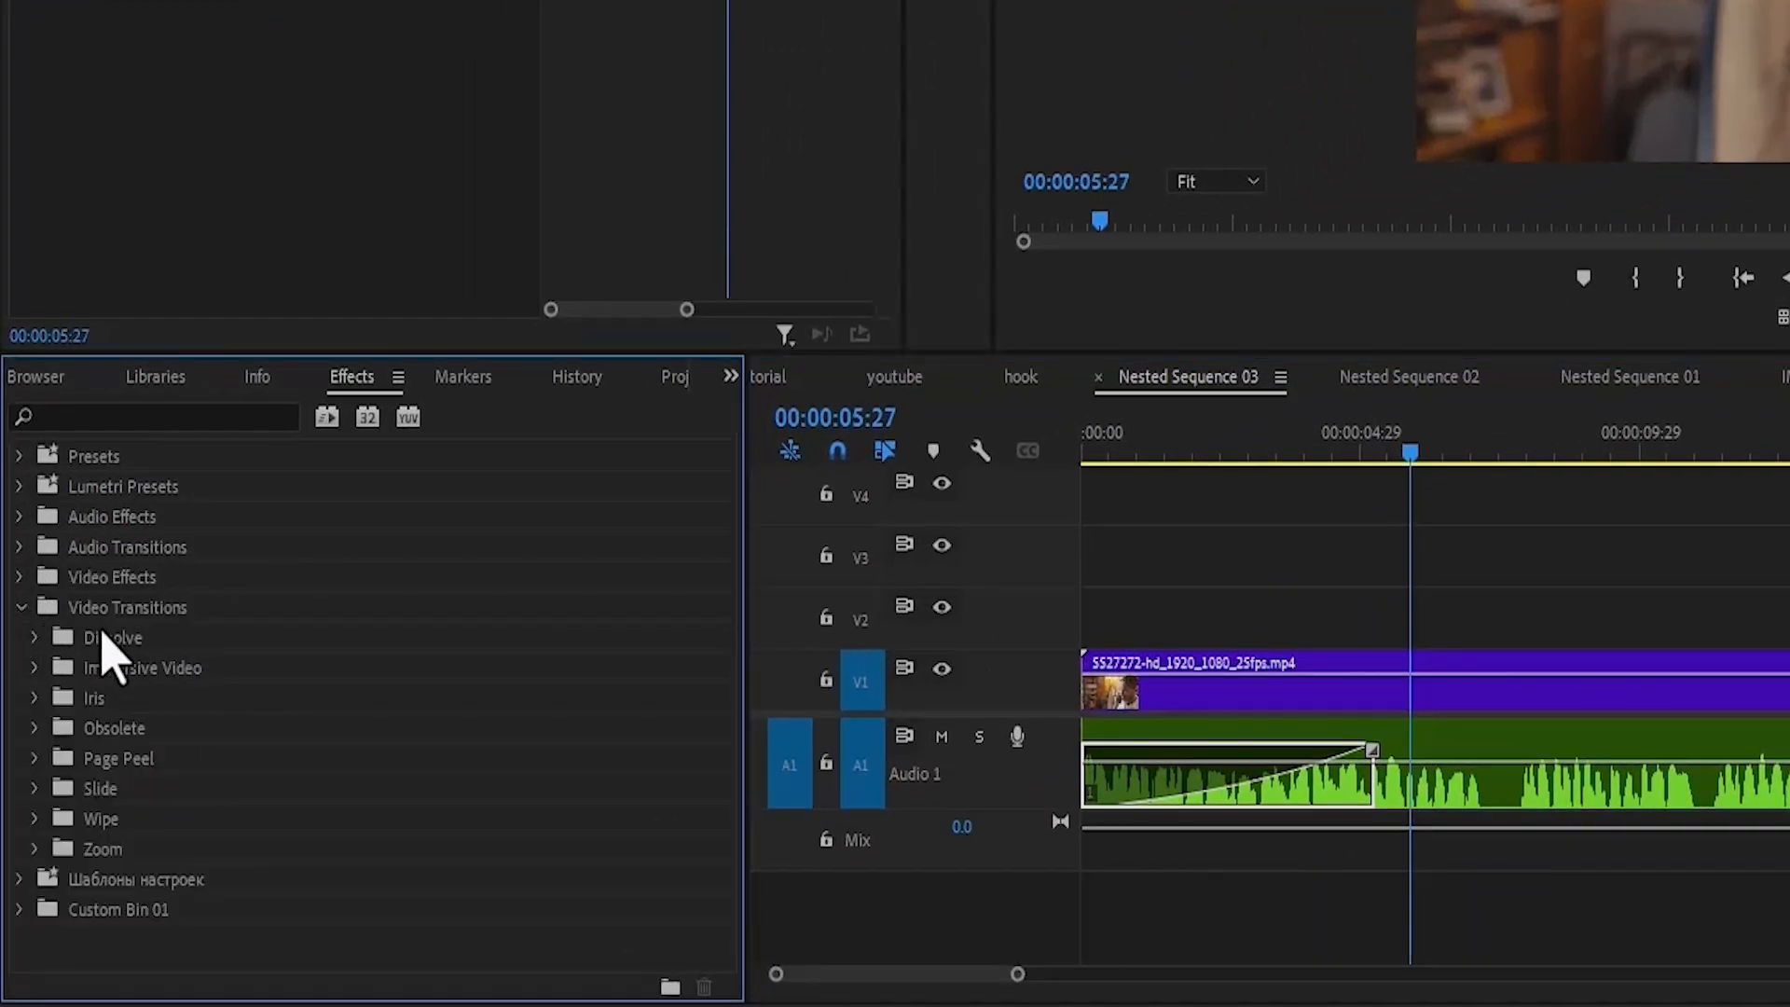
{"action": "left_click", "coordinate": [35, 638]}
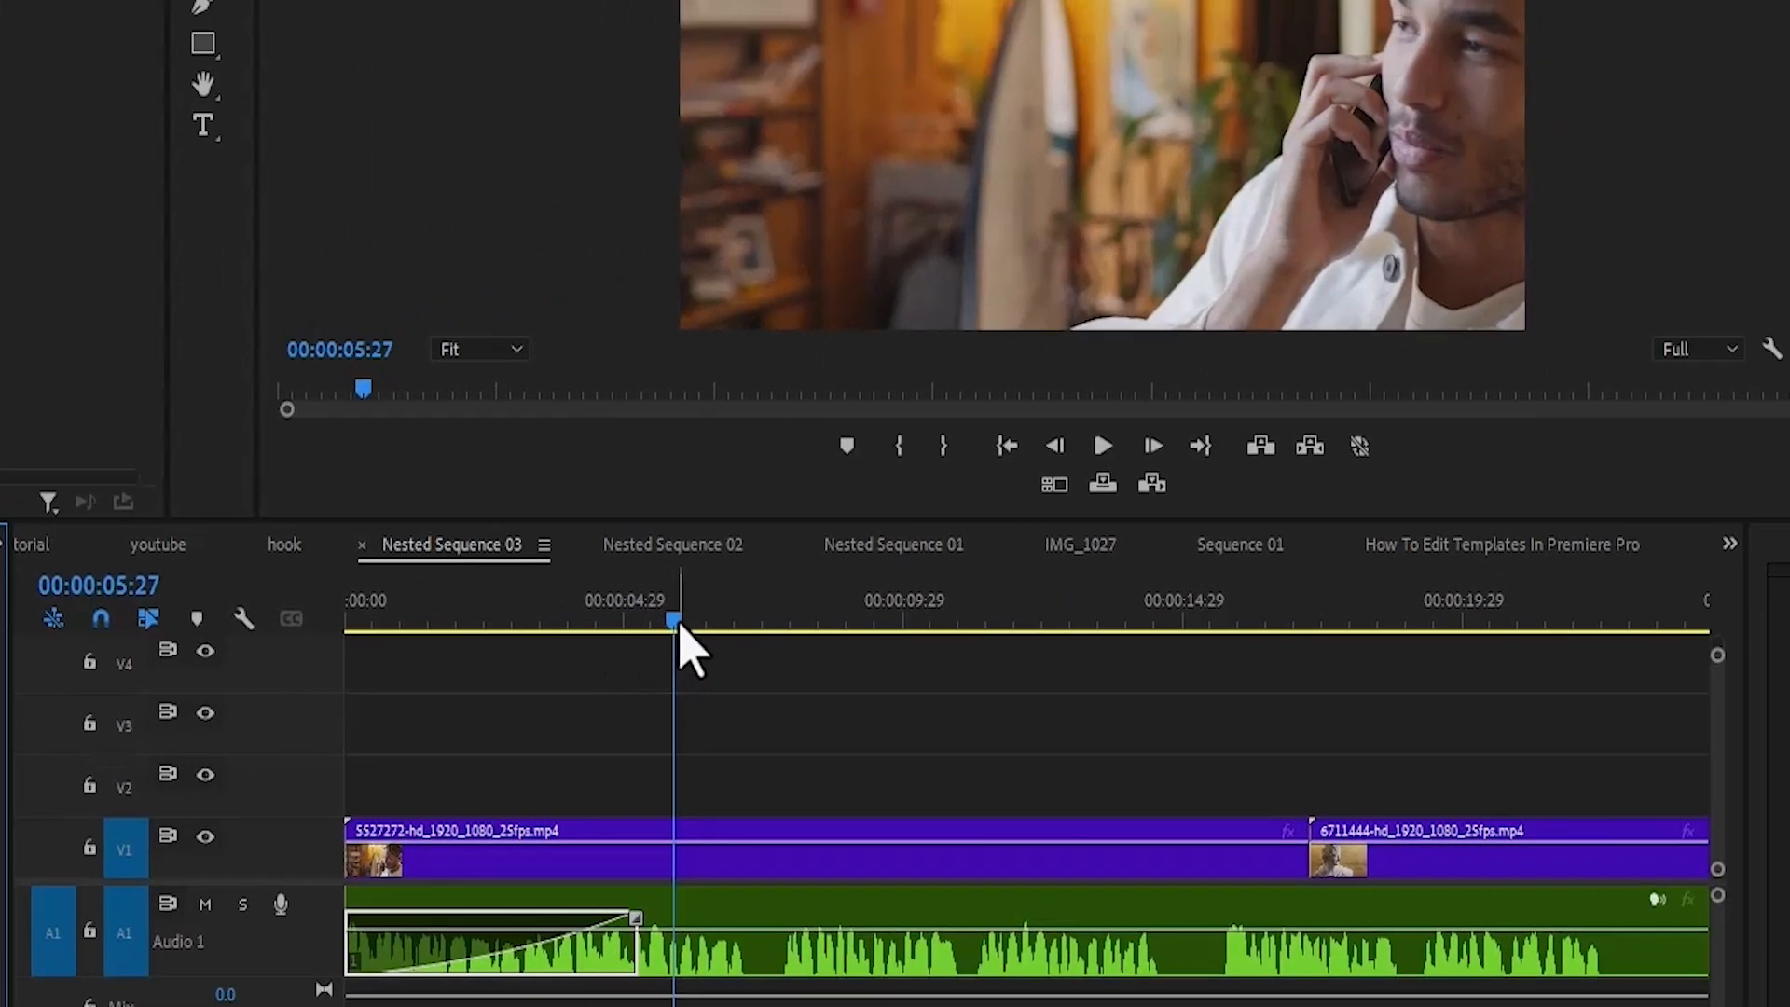
Step: Mute the Audio 1 track and play the opening of the sequence from the first frame
{"action": "left_click_drag", "start_coordinate": [679, 625], "coordinate": [299, 653]}
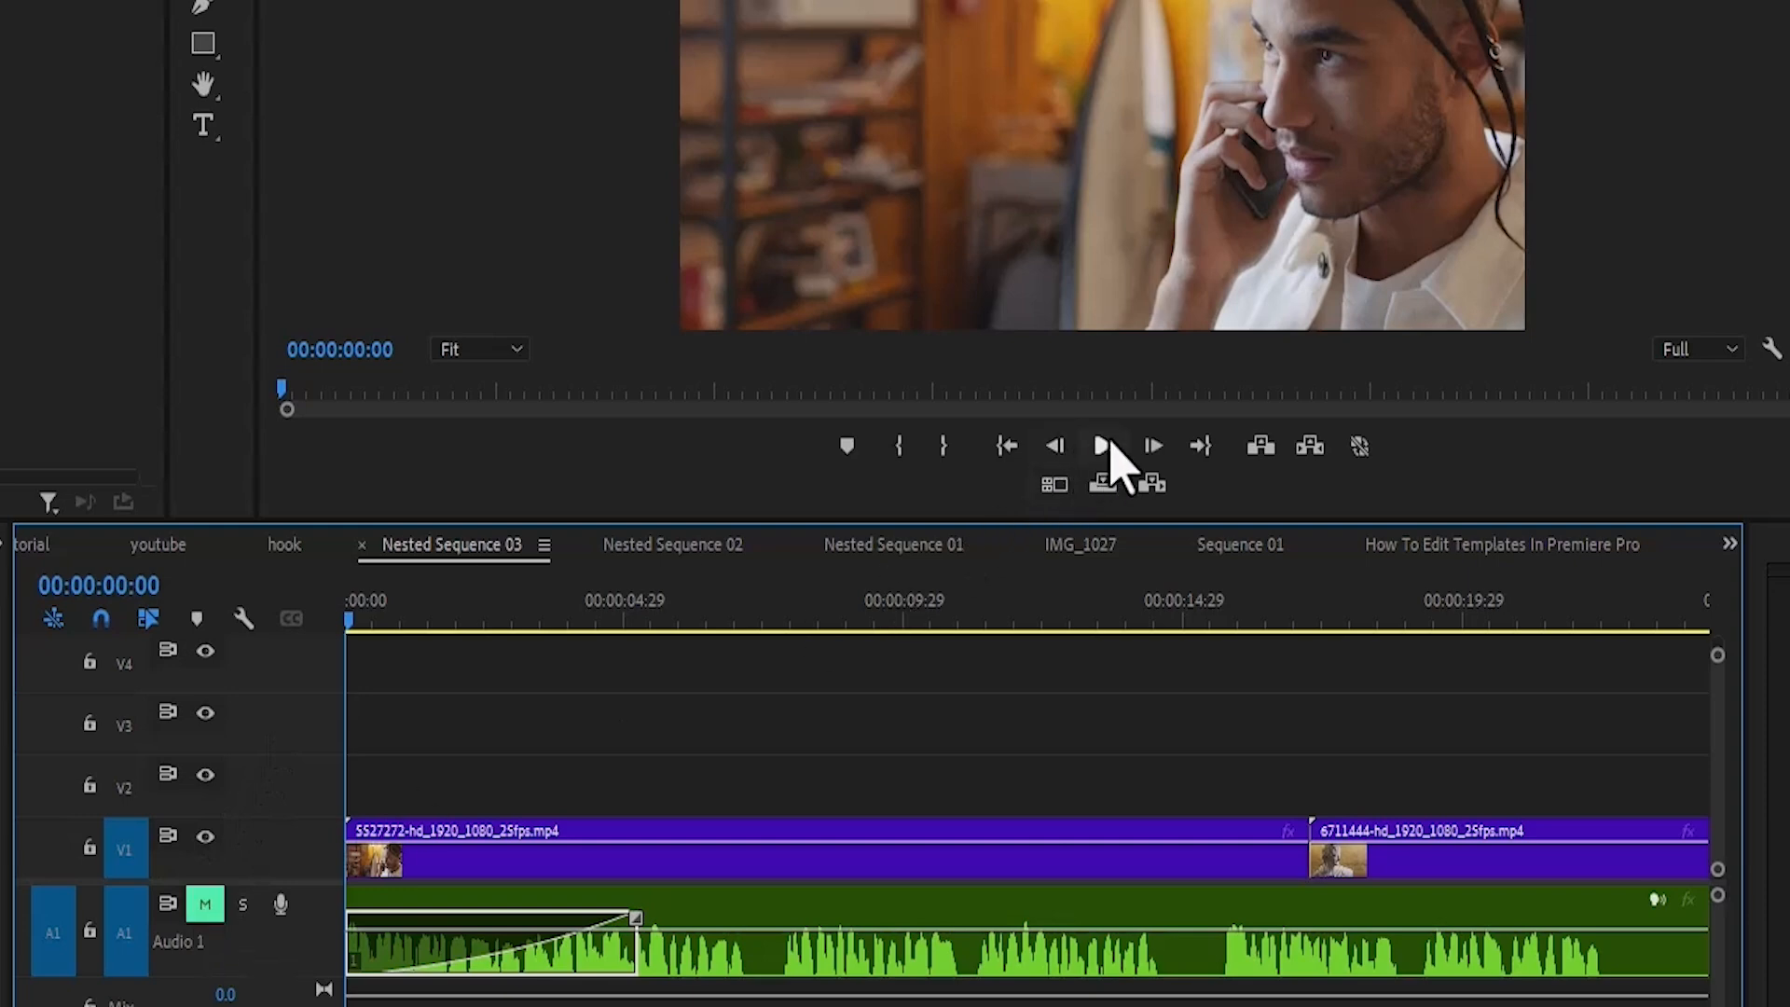
{"action": "left_click", "coordinate": [1104, 446]}
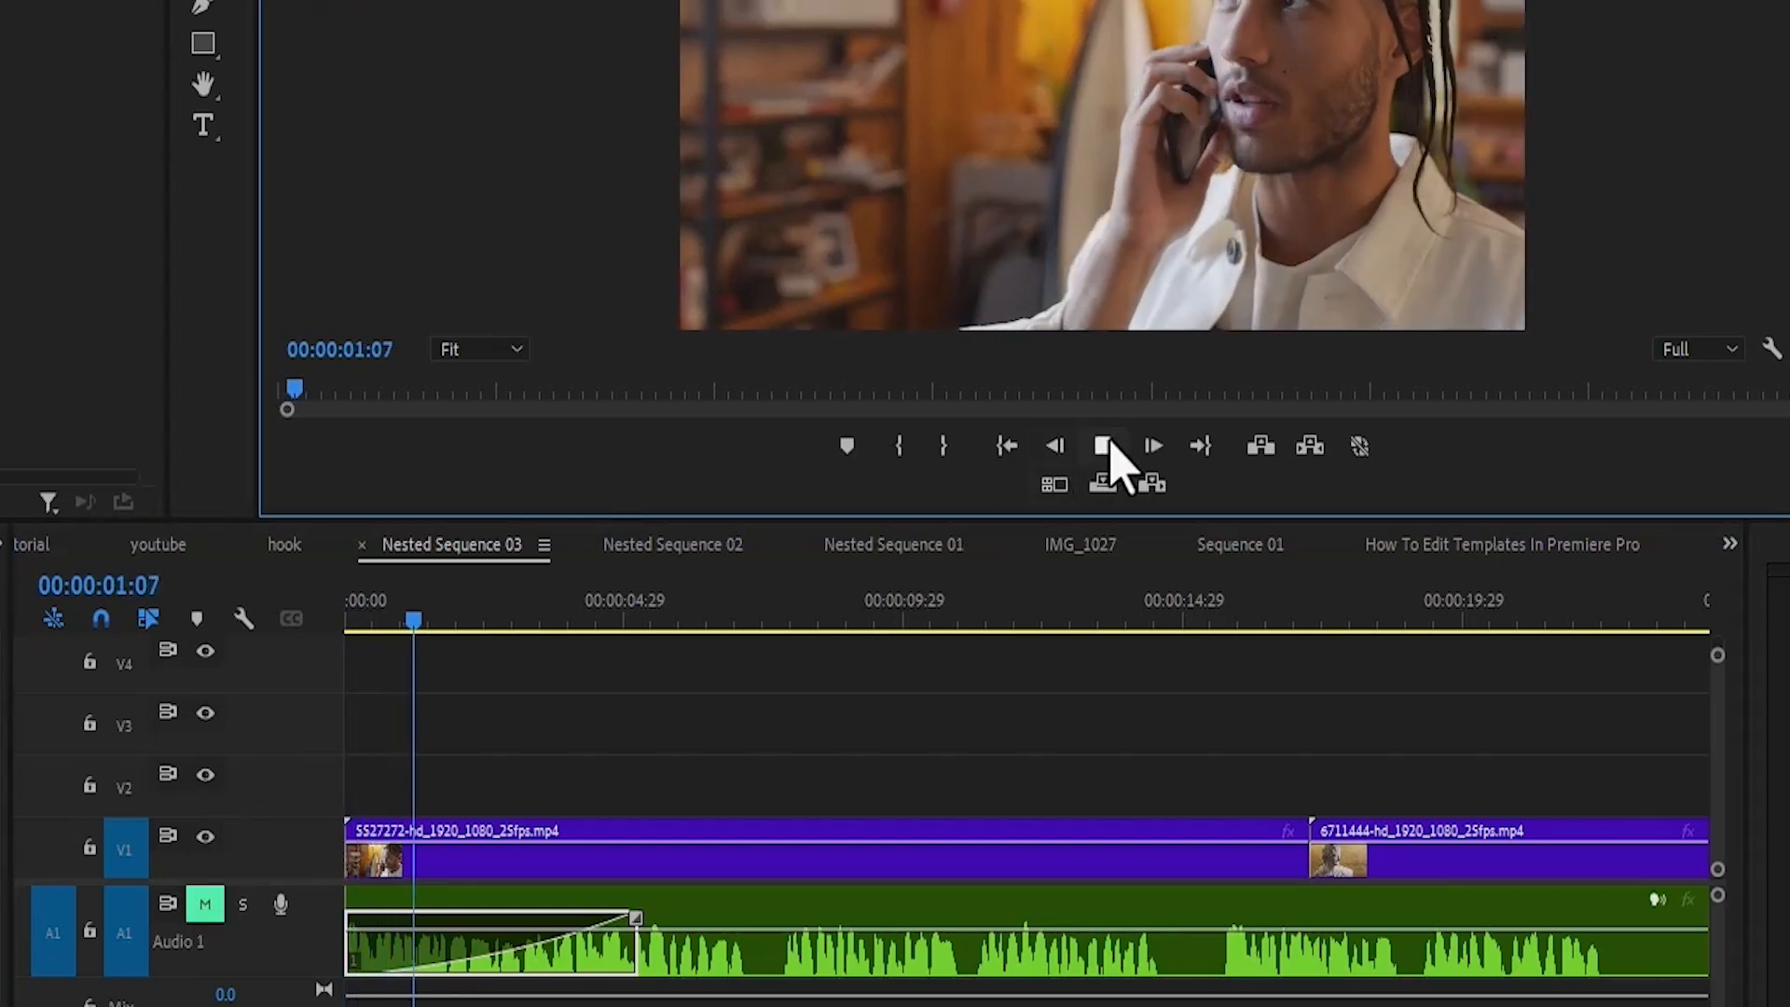
{"action": "left_click", "coordinate": [1104, 446]}
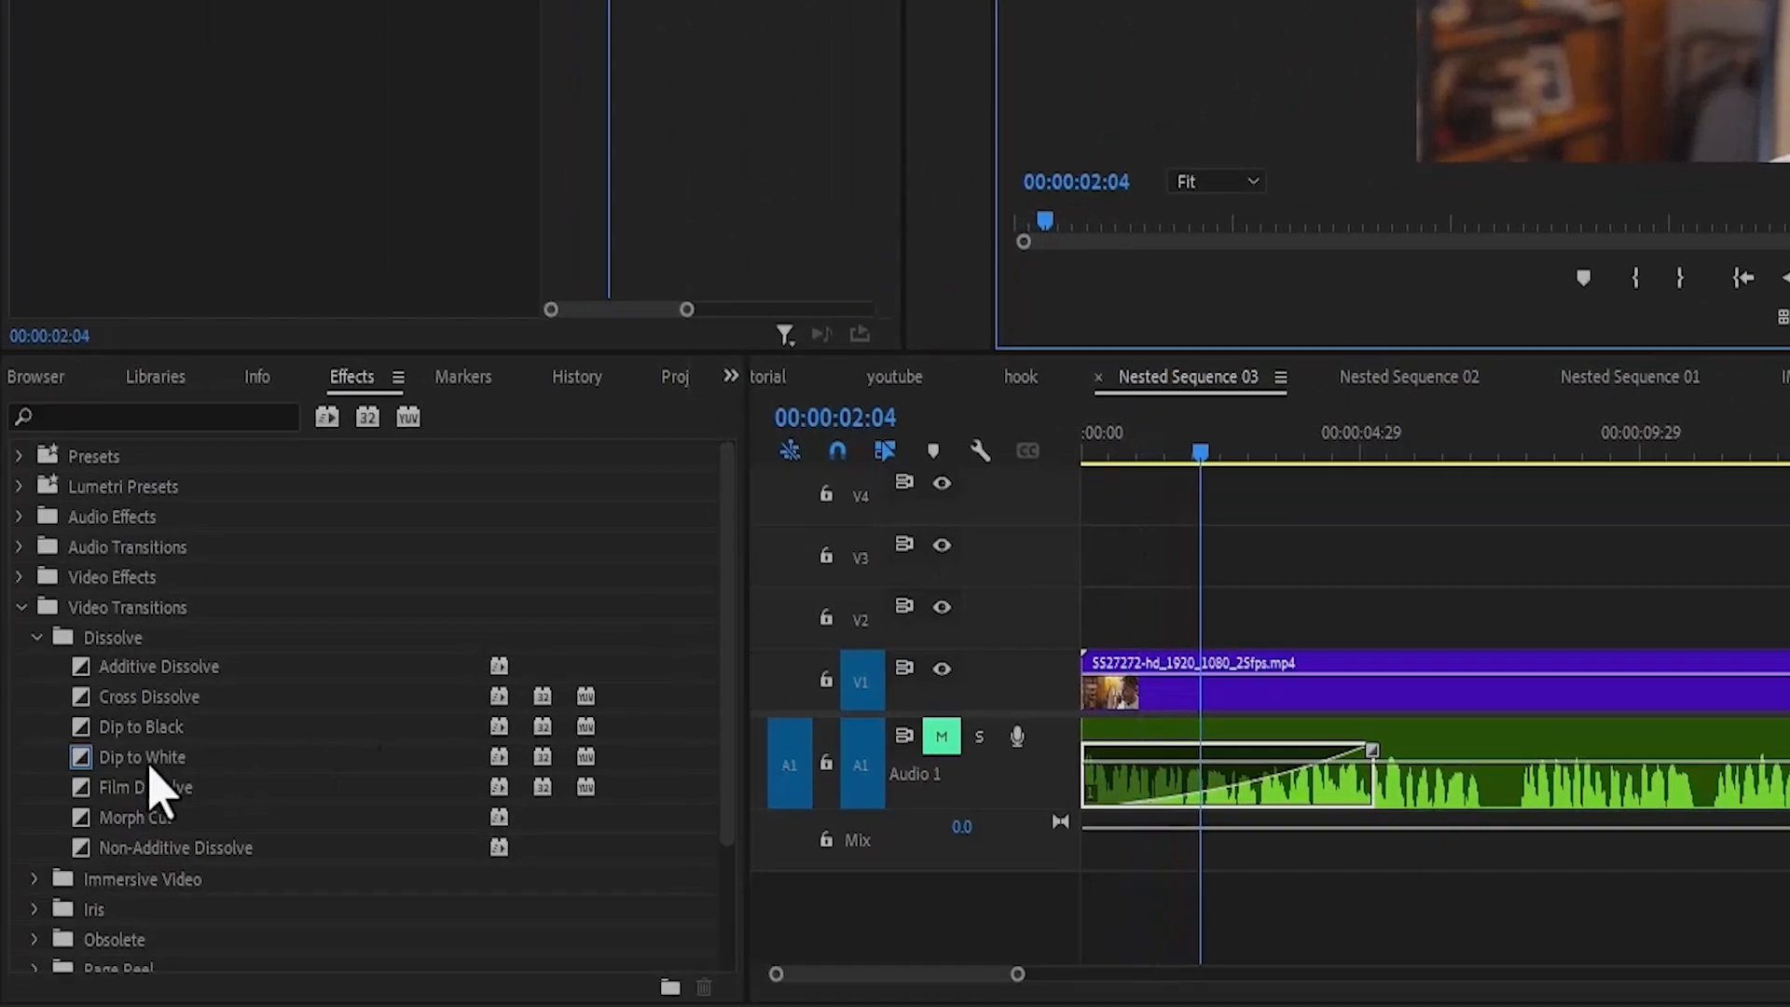
Step: Try a Dip to Black transition at the start of the first V1 clip and play it from the beginning
{"action": "left_click", "coordinate": [148, 763]}
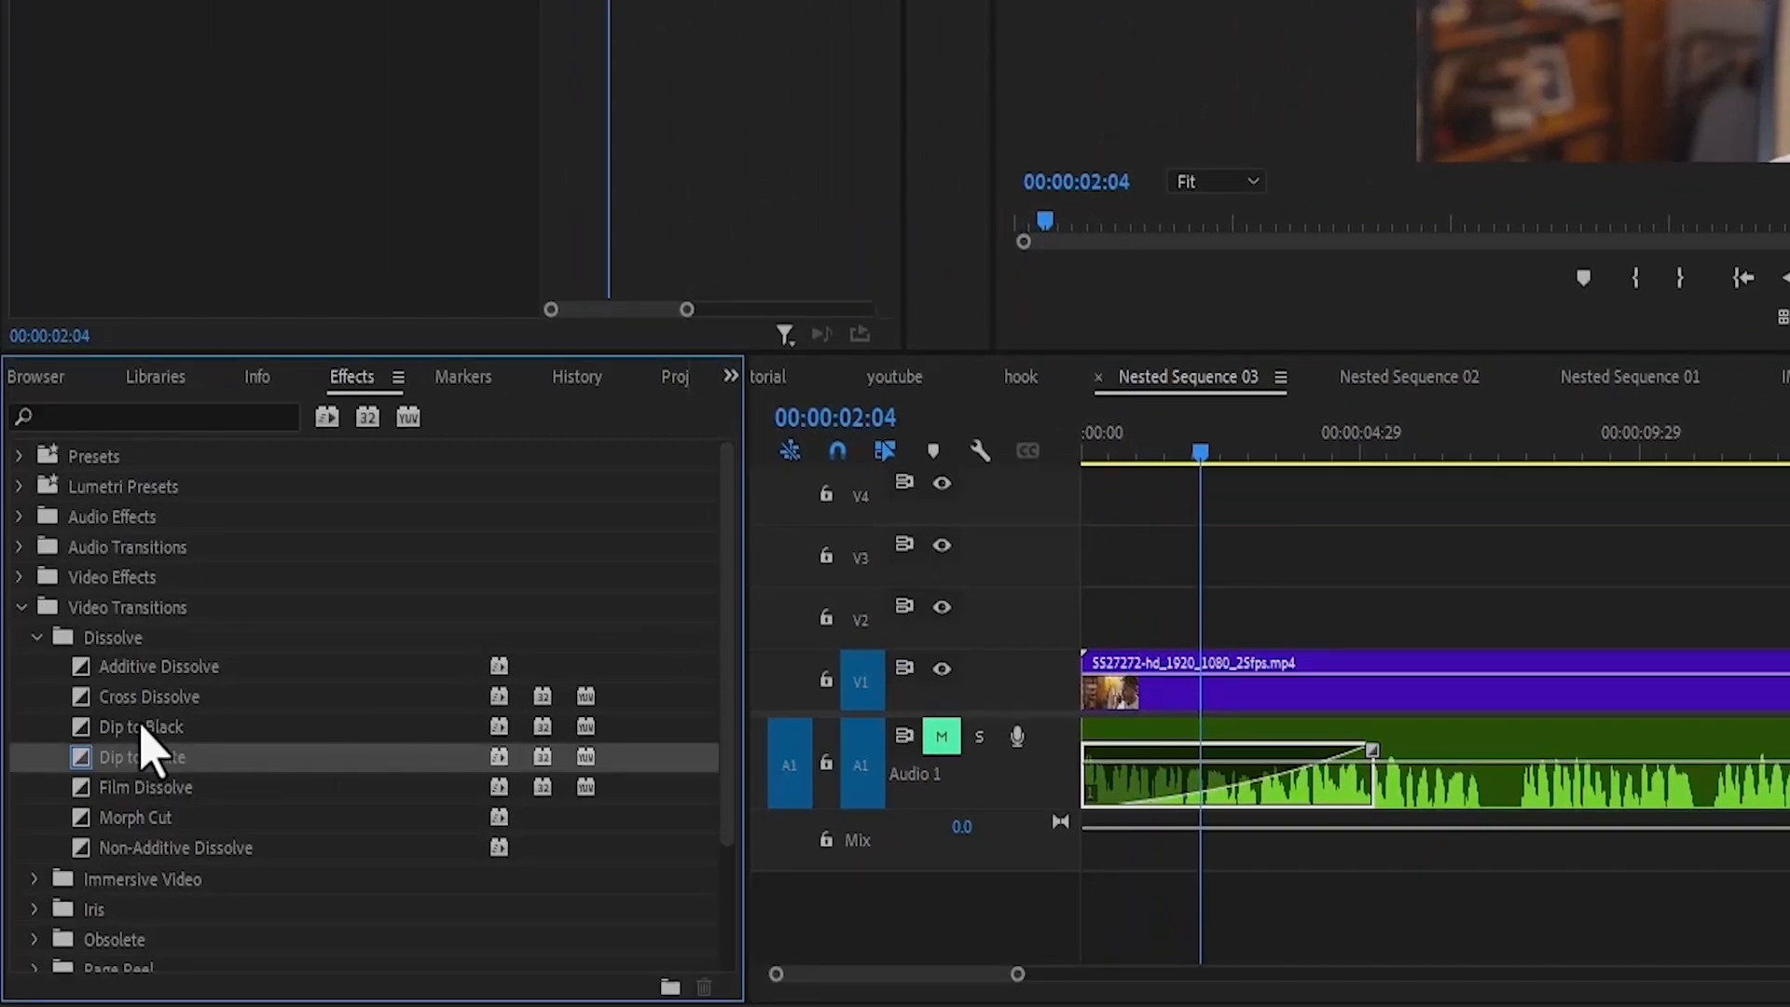
{"action": "left_click", "coordinate": [142, 726]}
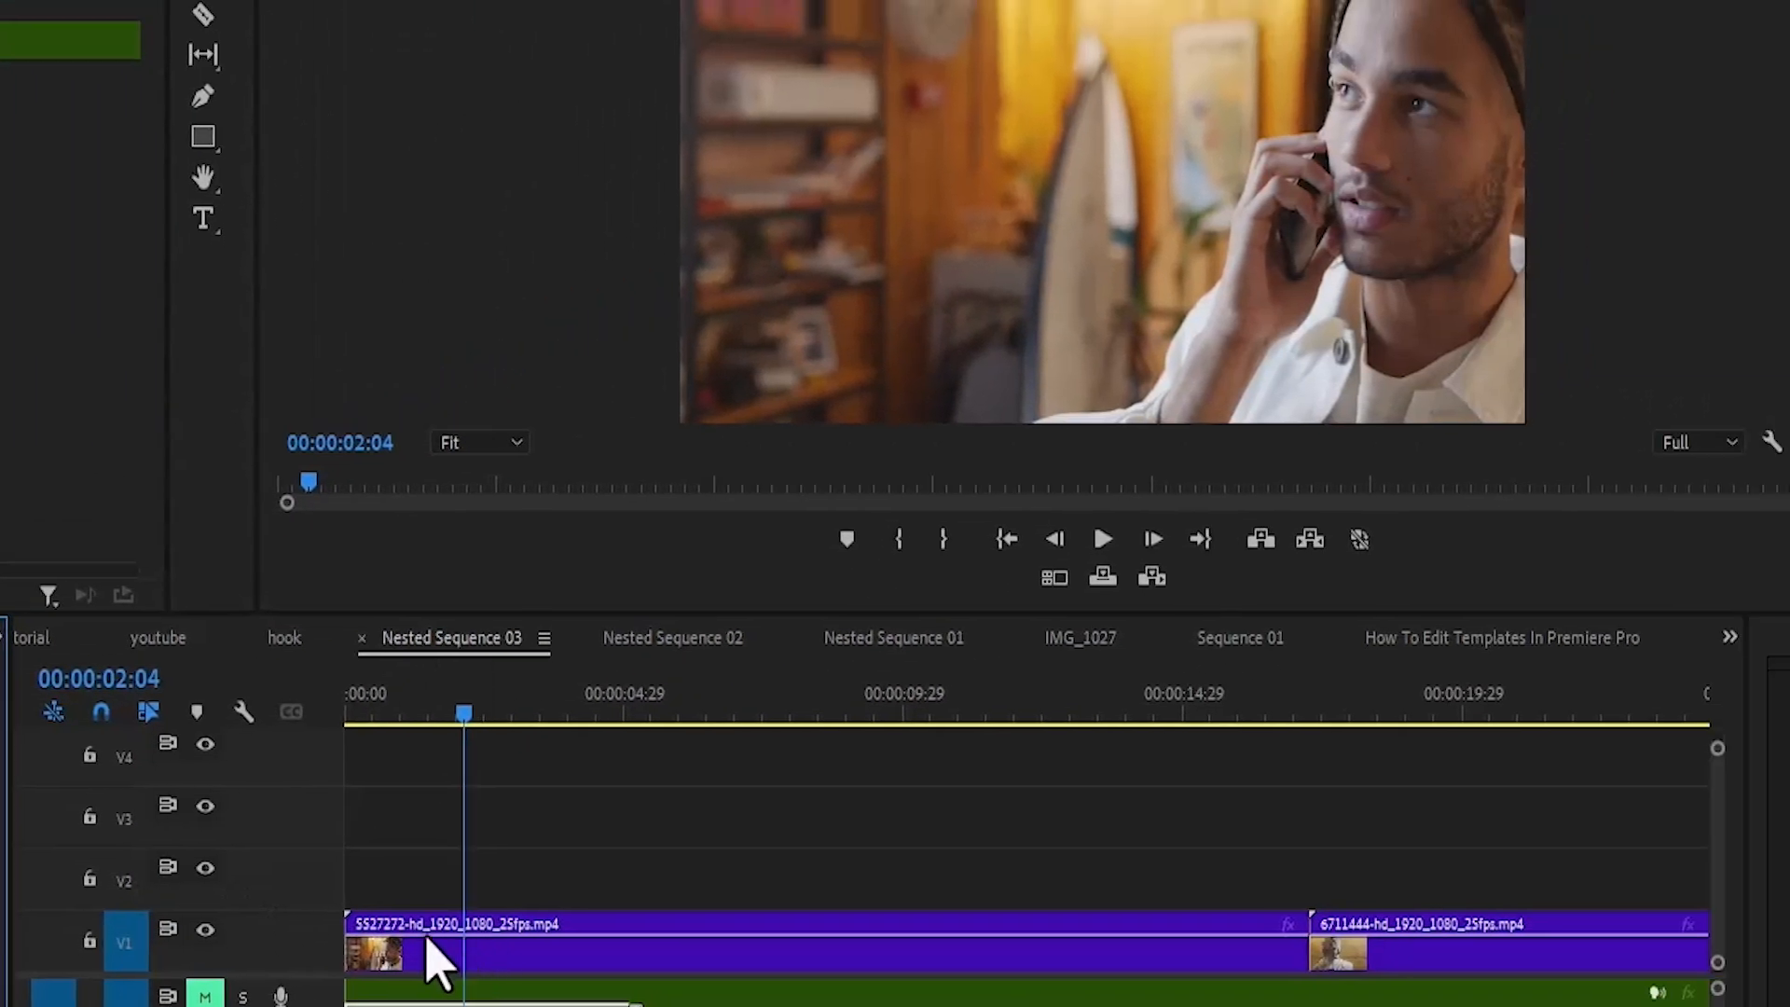
{"action": "left_click_drag", "start_coordinate": [427, 937], "coordinate": [366, 949]}
{"action": "left_click_drag", "start_coordinate": [464, 719], "coordinate": [274, 741]}
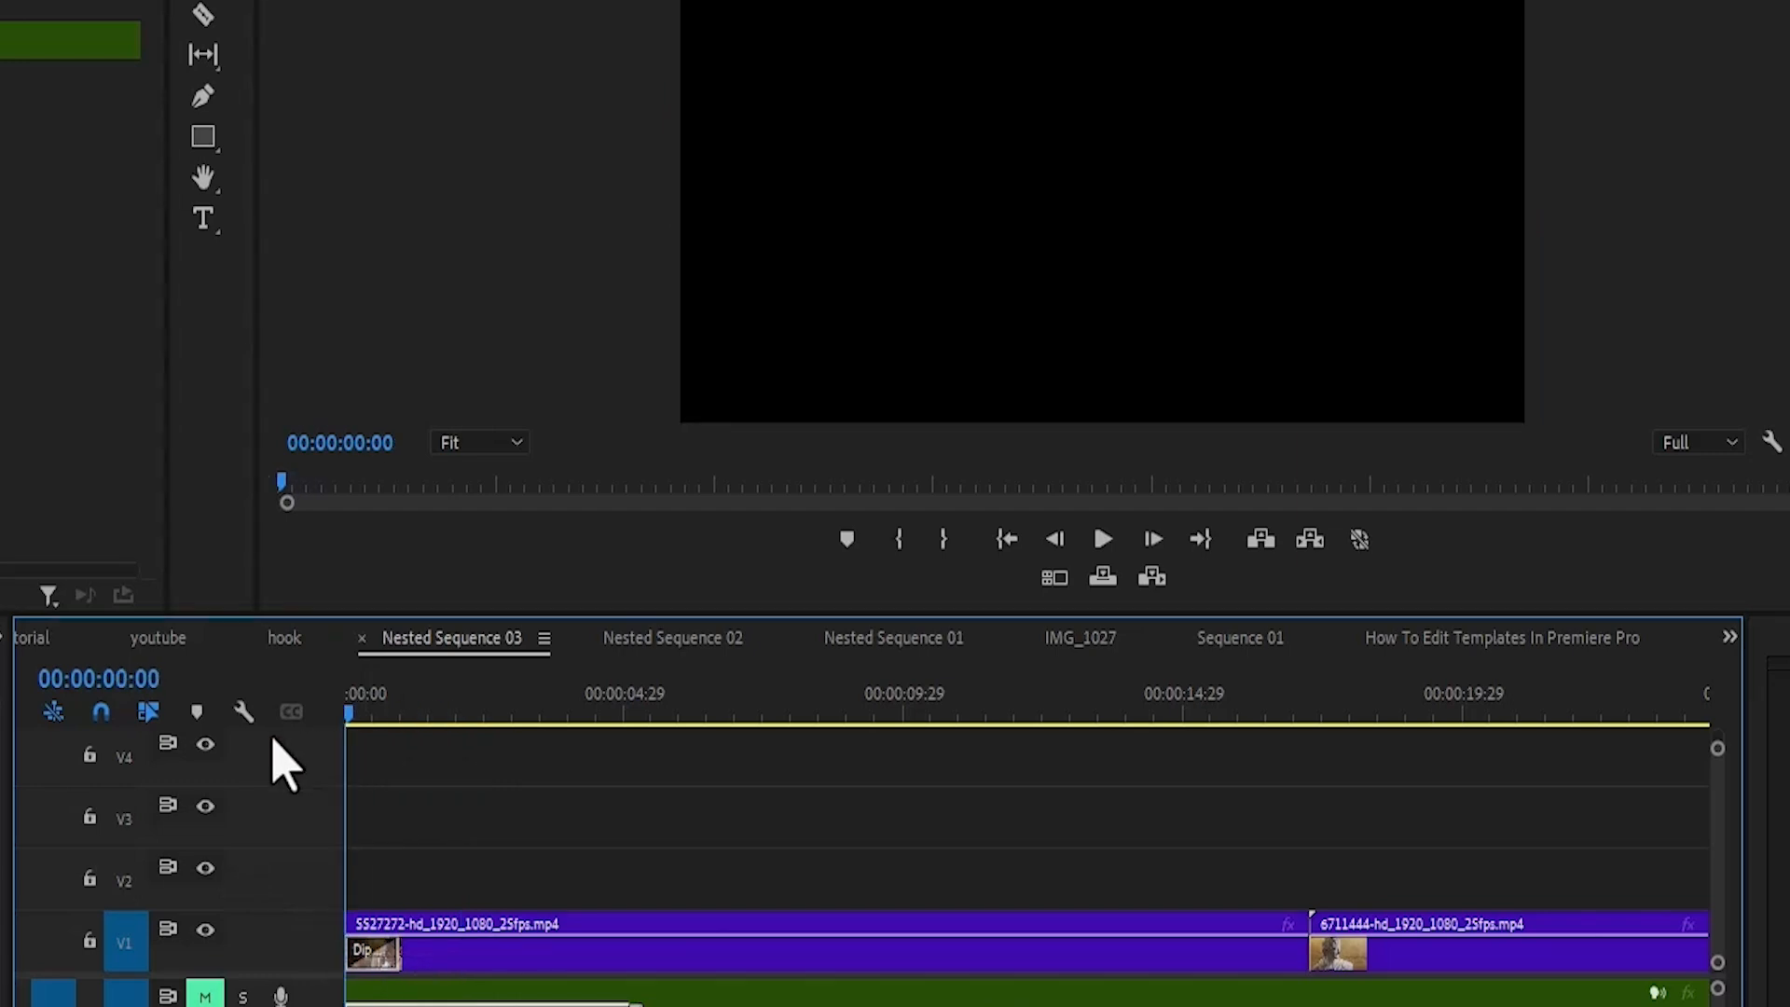
{"action": "key", "text": "space"}
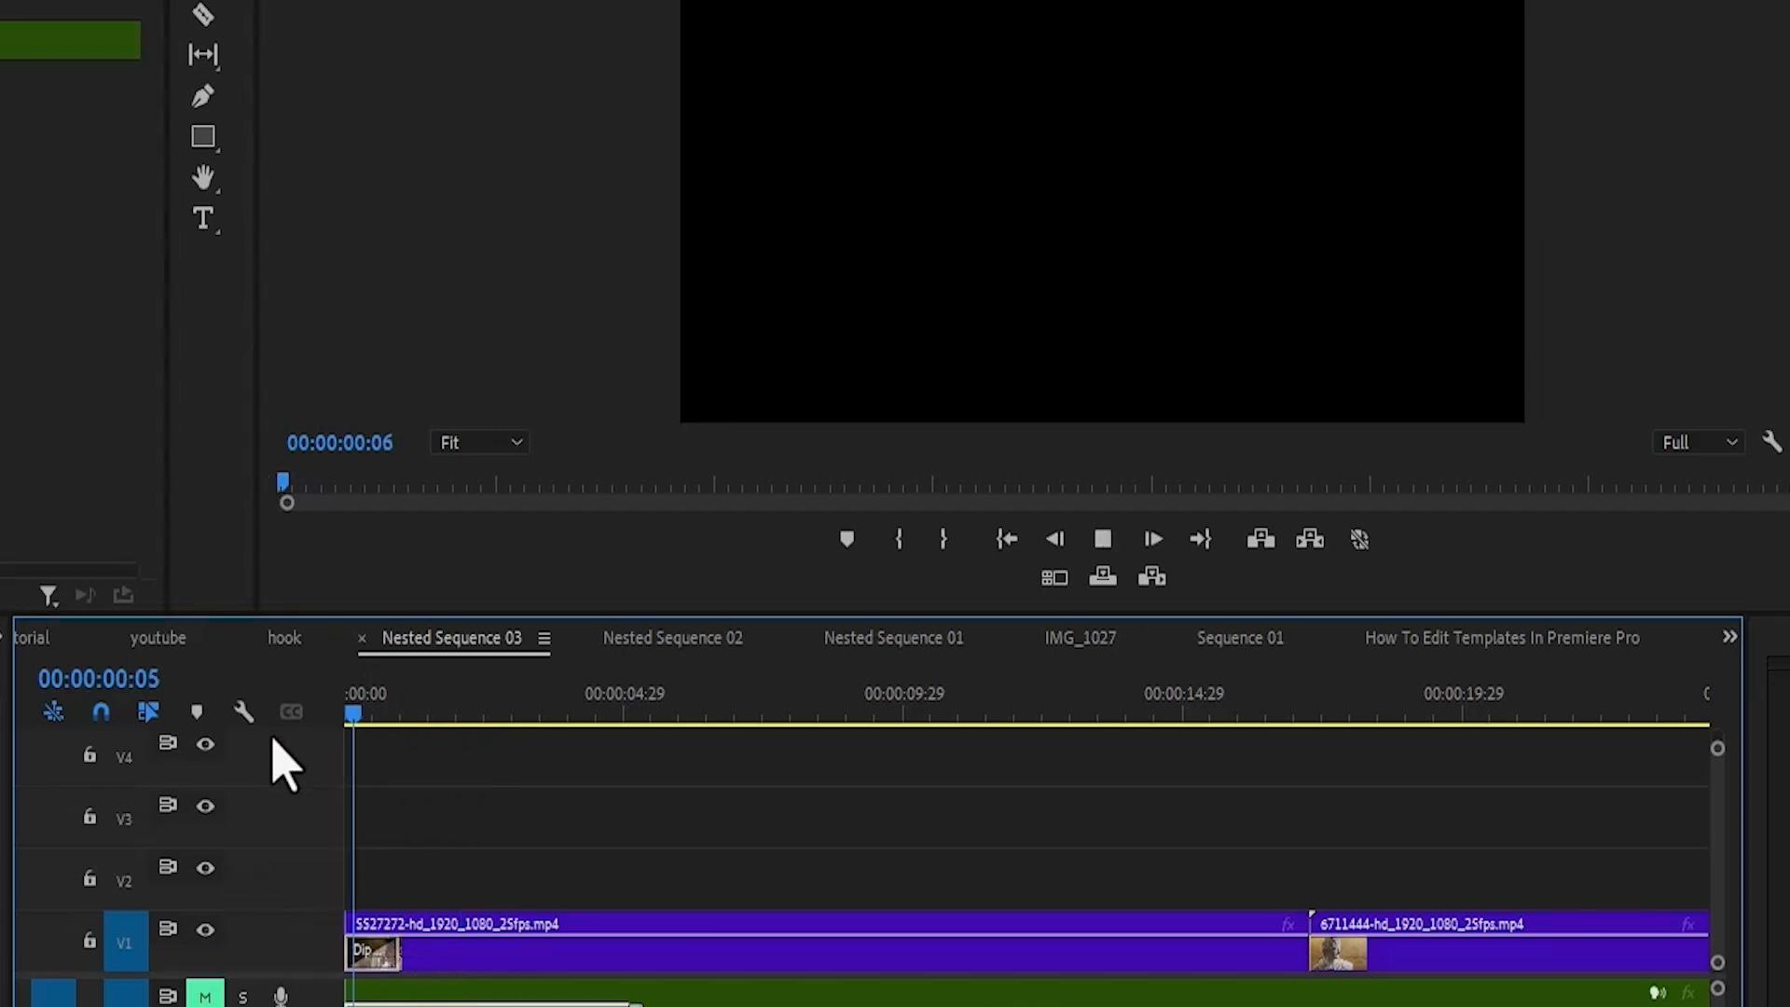
{"action": "key", "text": "space"}
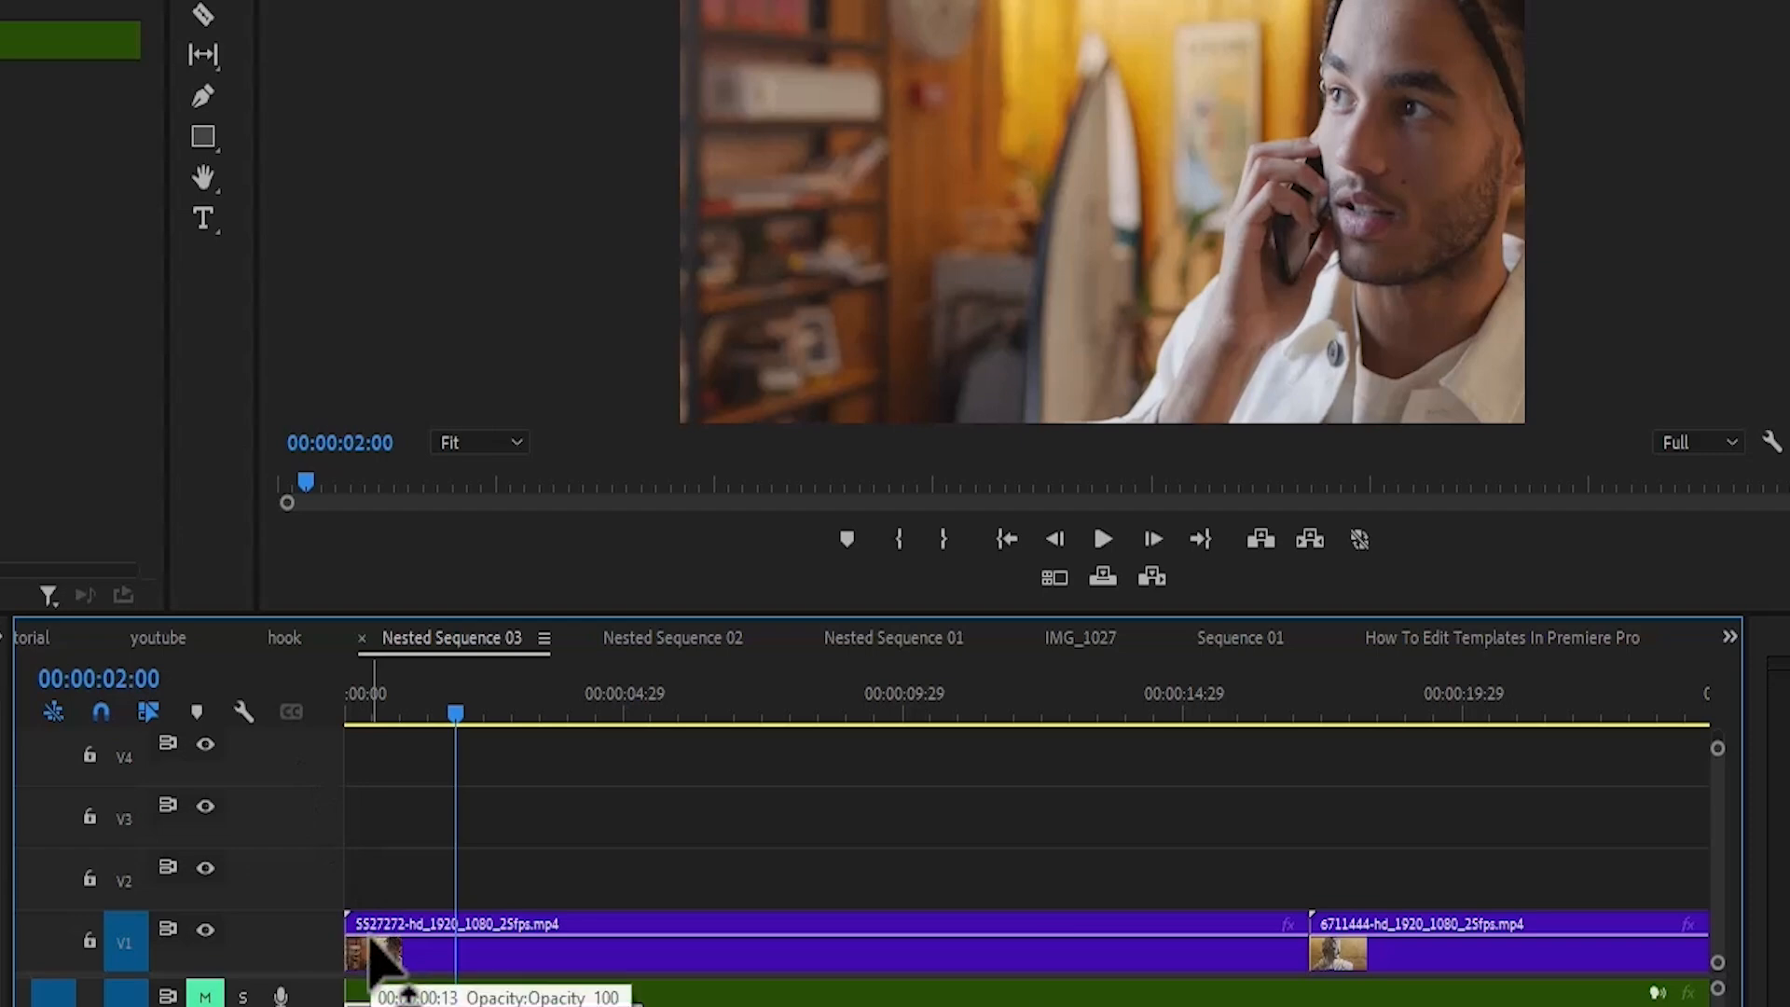
Step: Play the first V1 clip from the beginning without the Dip to Black transition for comparison
{"action": "left_click_drag", "start_coordinate": [455, 715], "coordinate": [399, 716]}
{"action": "key", "text": "Home"}
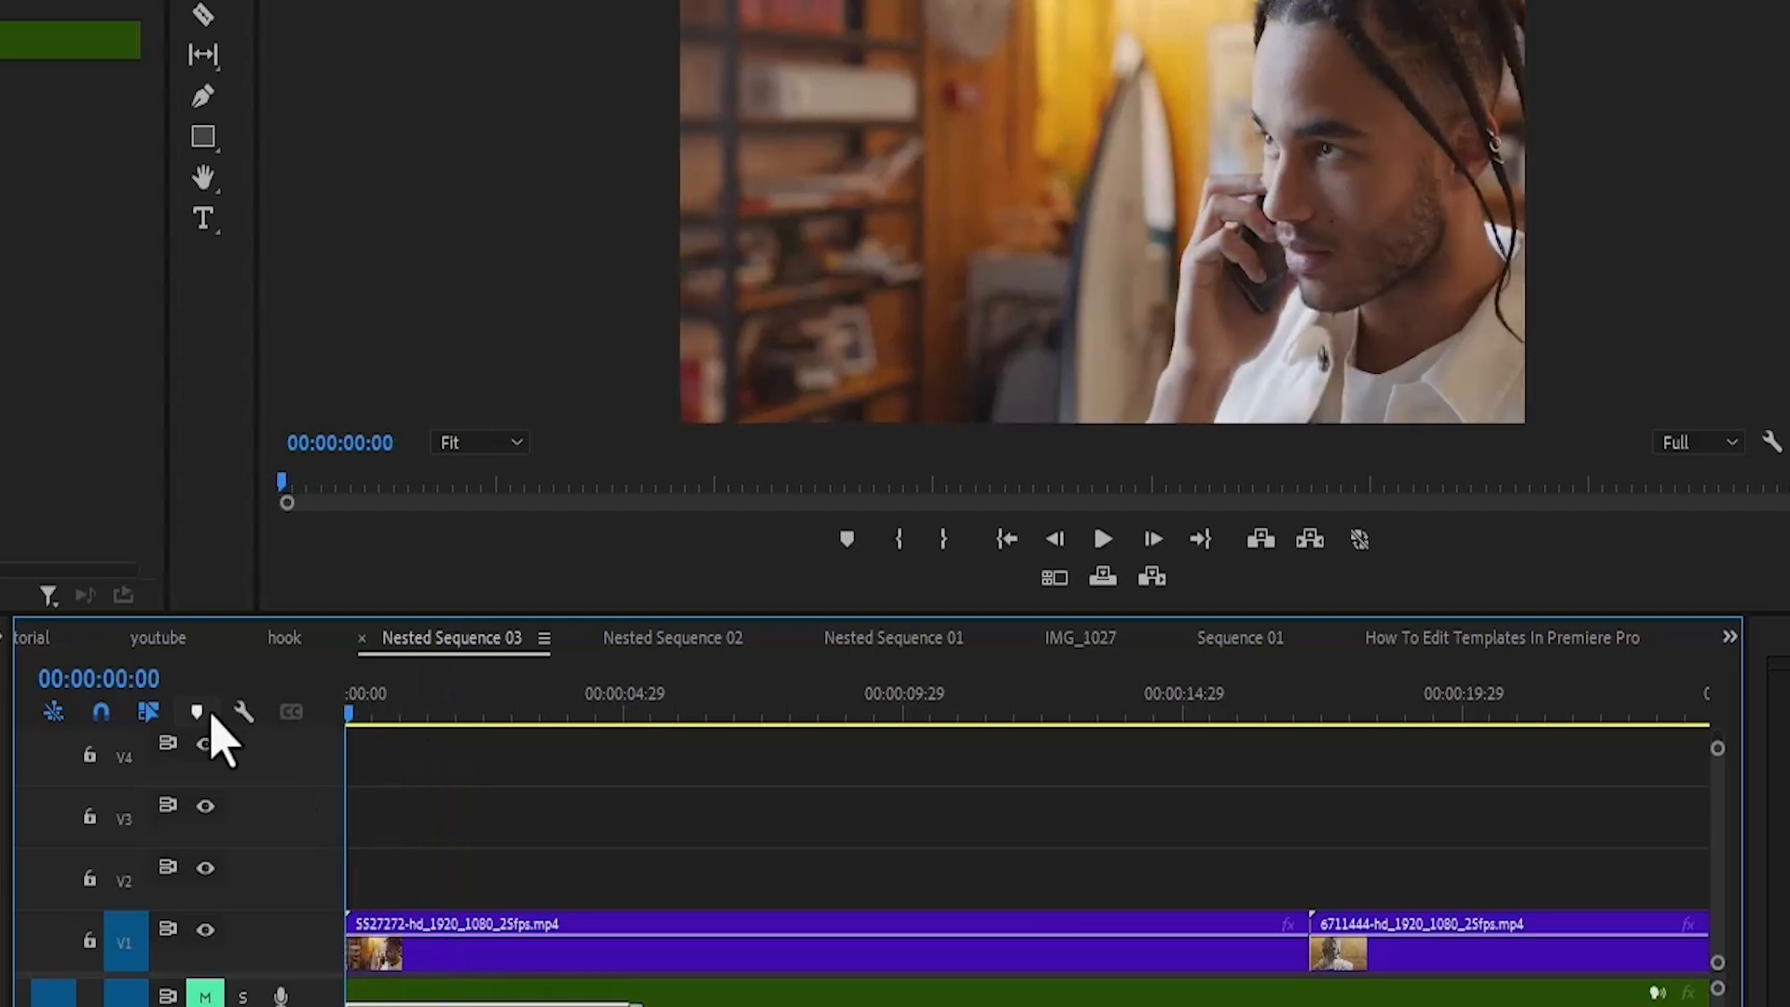
{"action": "key", "text": "space"}
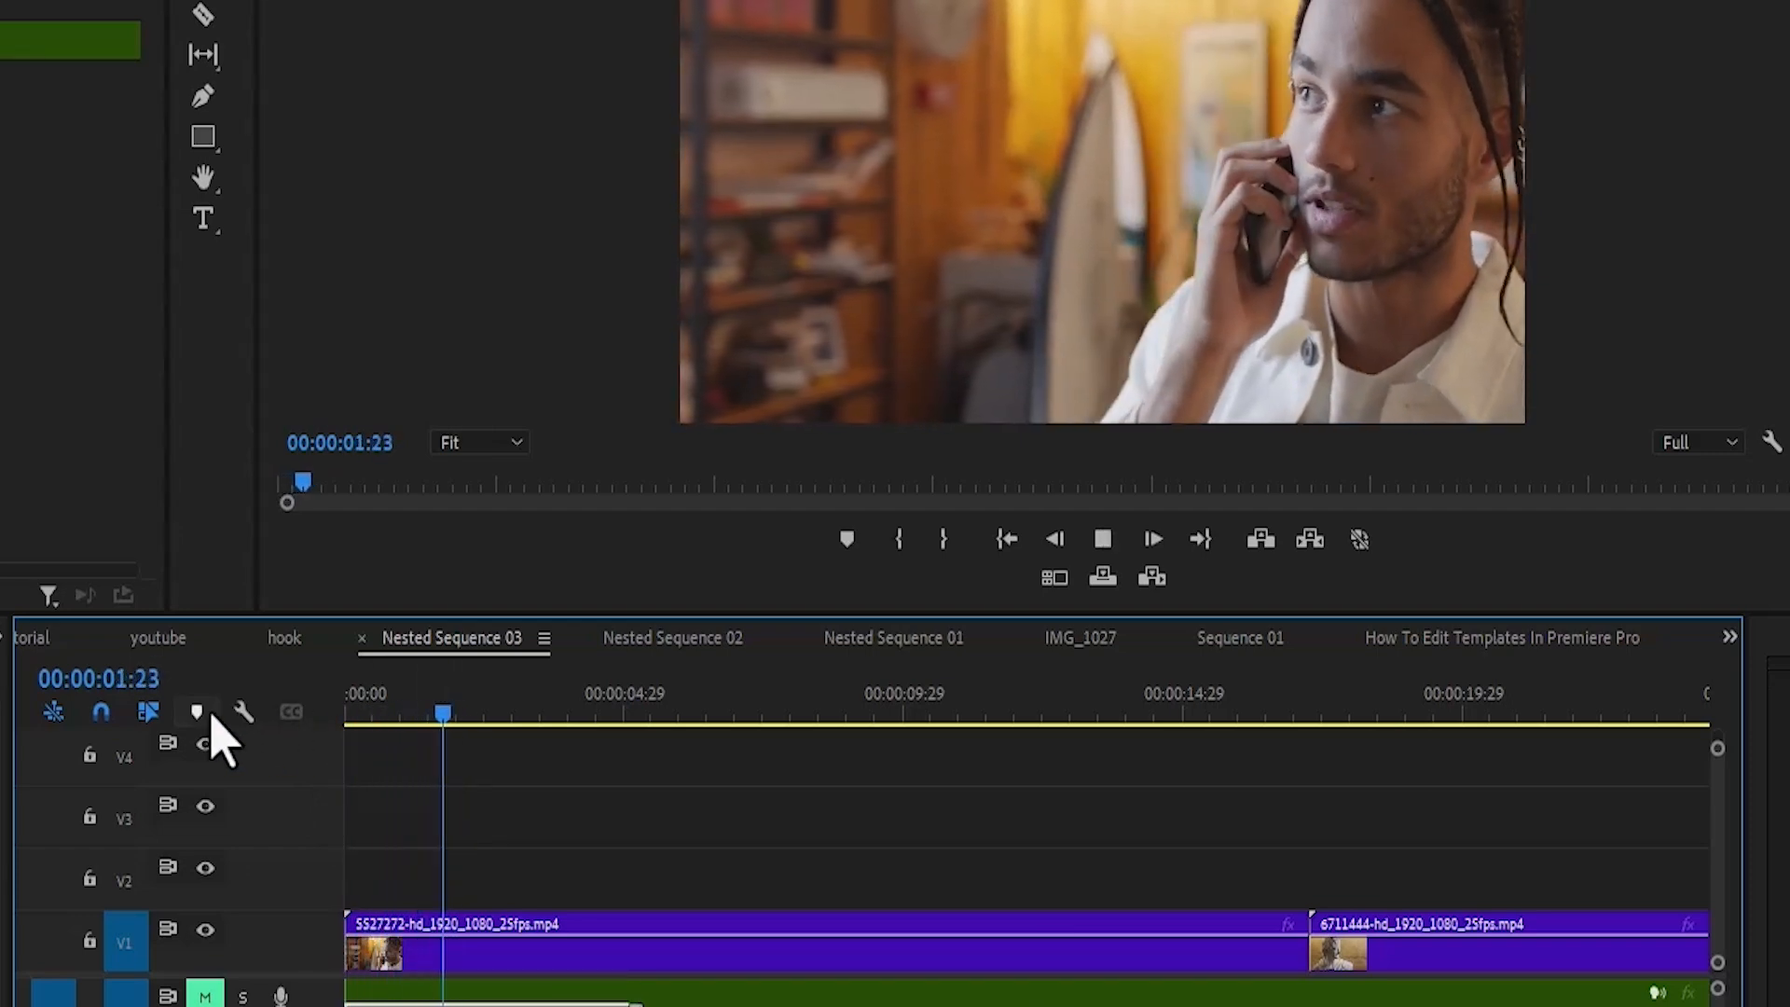
{"action": "key", "text": "space"}
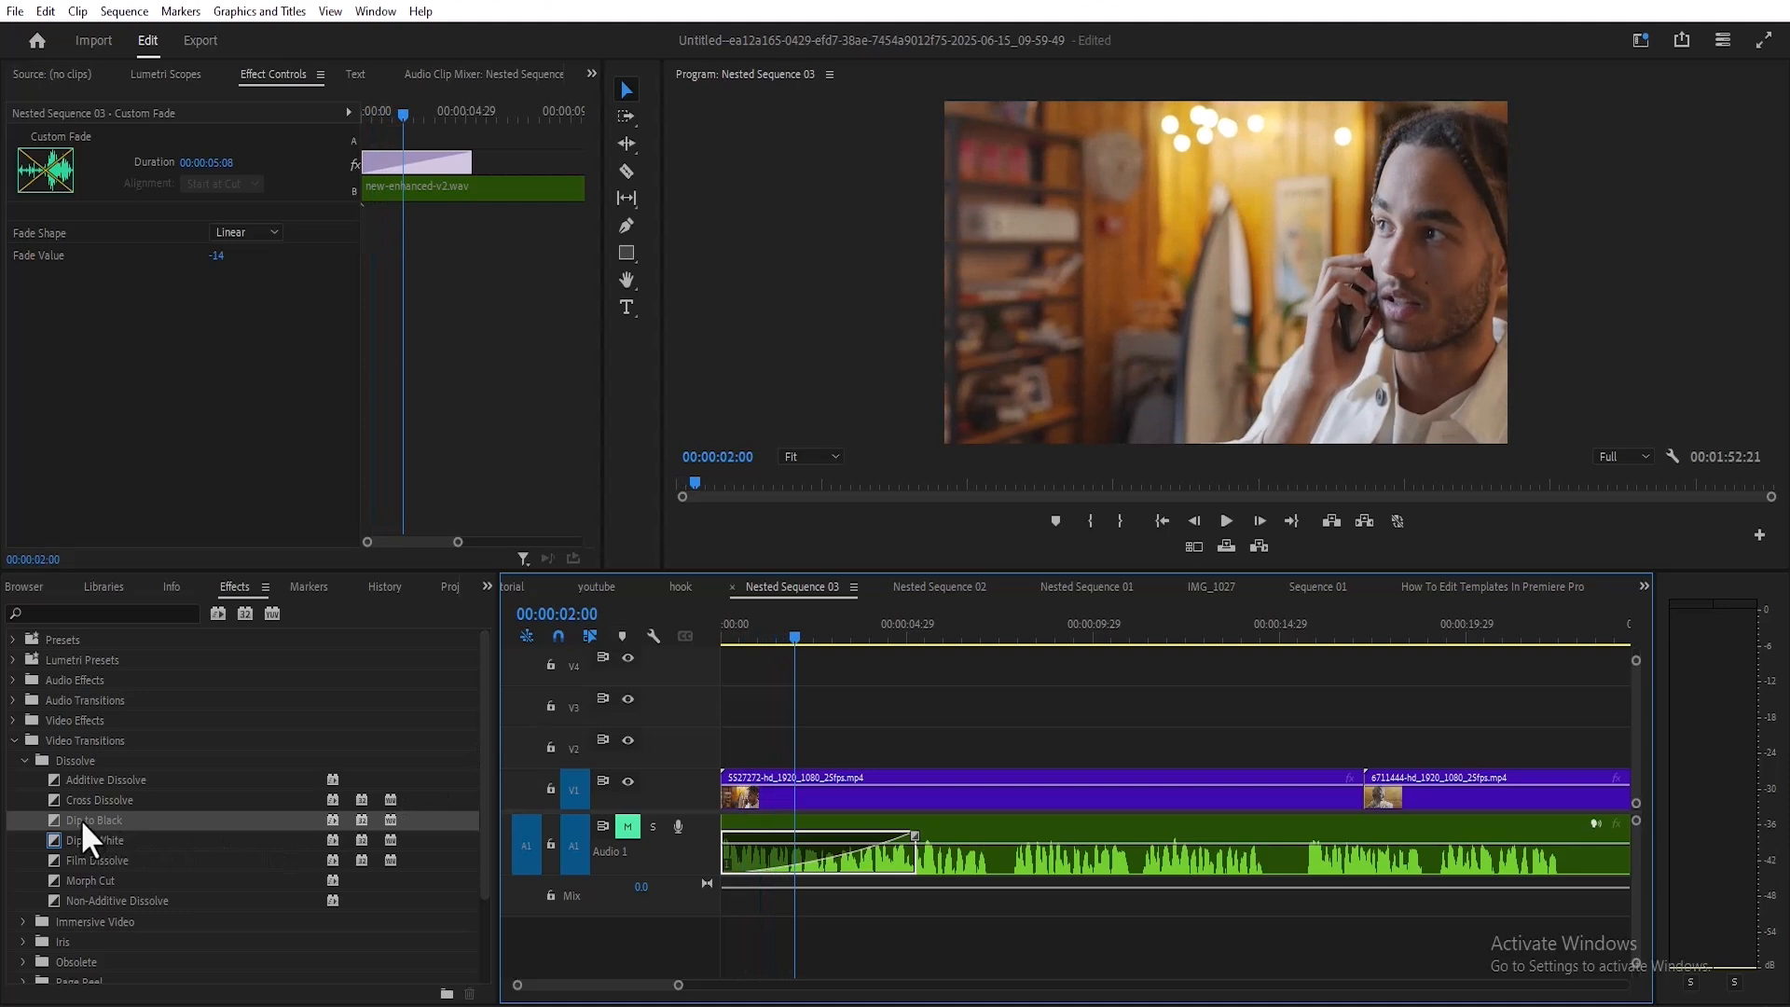
Step: Apply the Dip to Black transition to the start of the first V1 clip and preview the fade-in
{"action": "left_click_drag", "start_coordinate": [81, 820], "coordinate": [670, 804]}
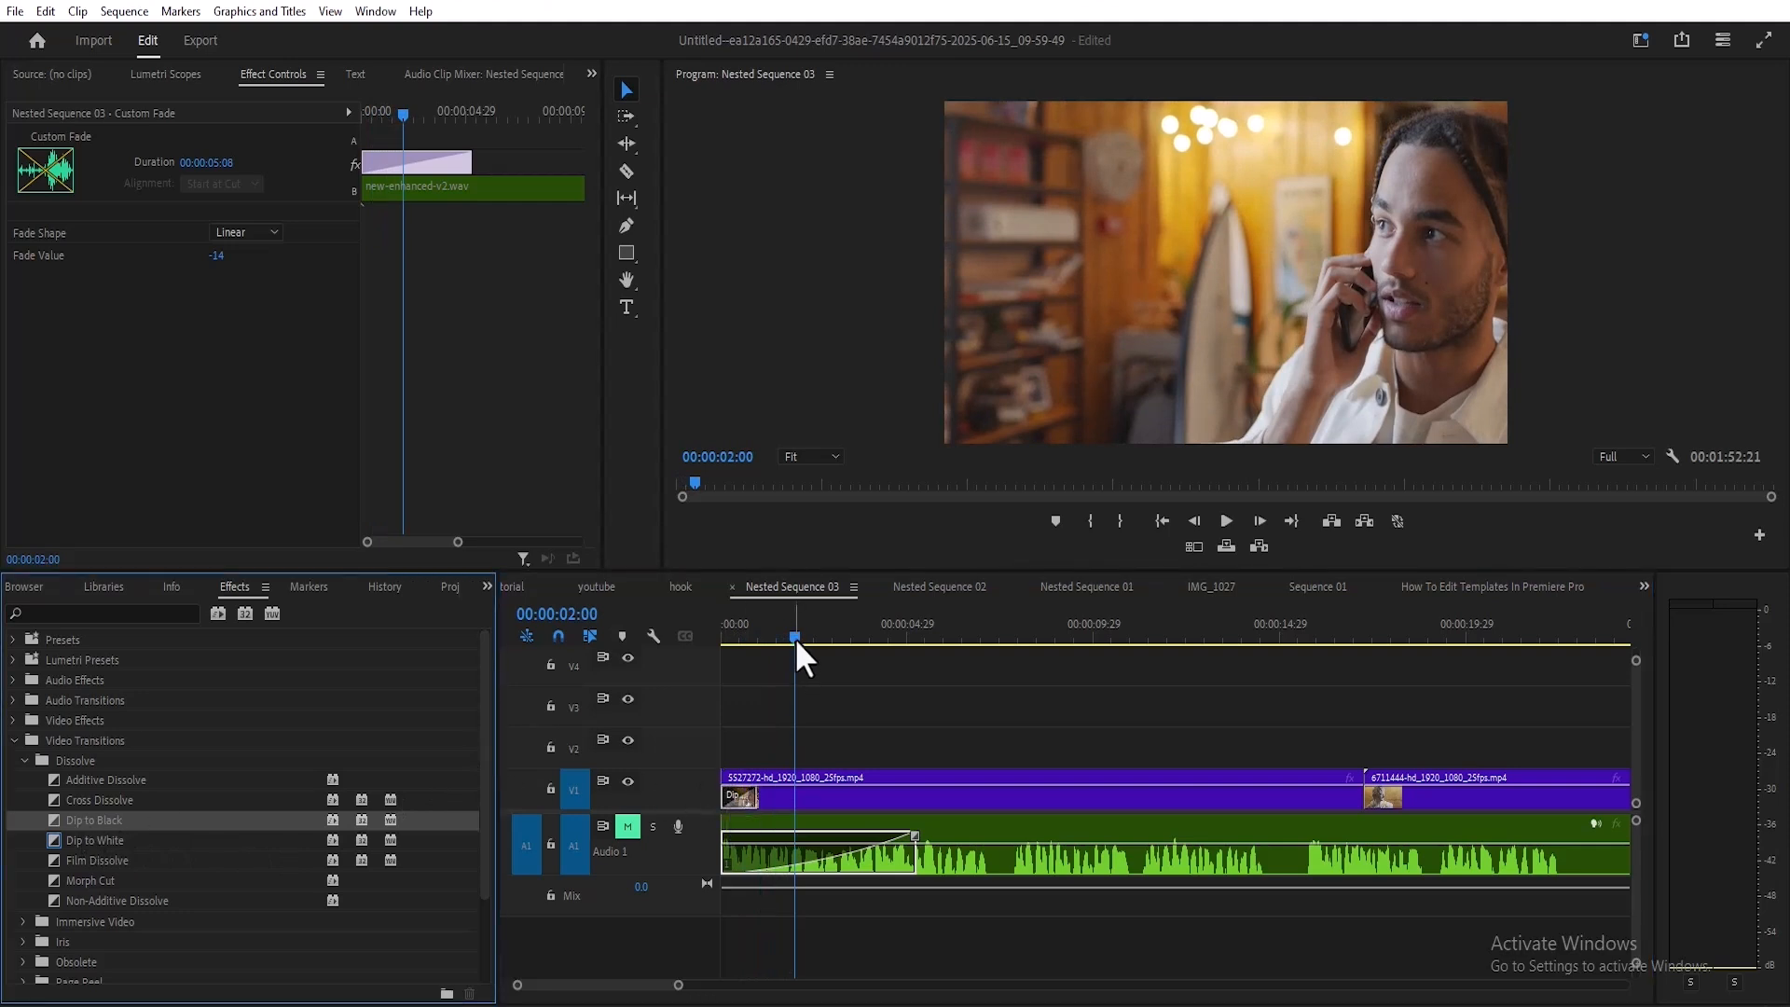
{"action": "left_click_drag", "start_coordinate": [795, 637], "coordinate": [685, 651]}
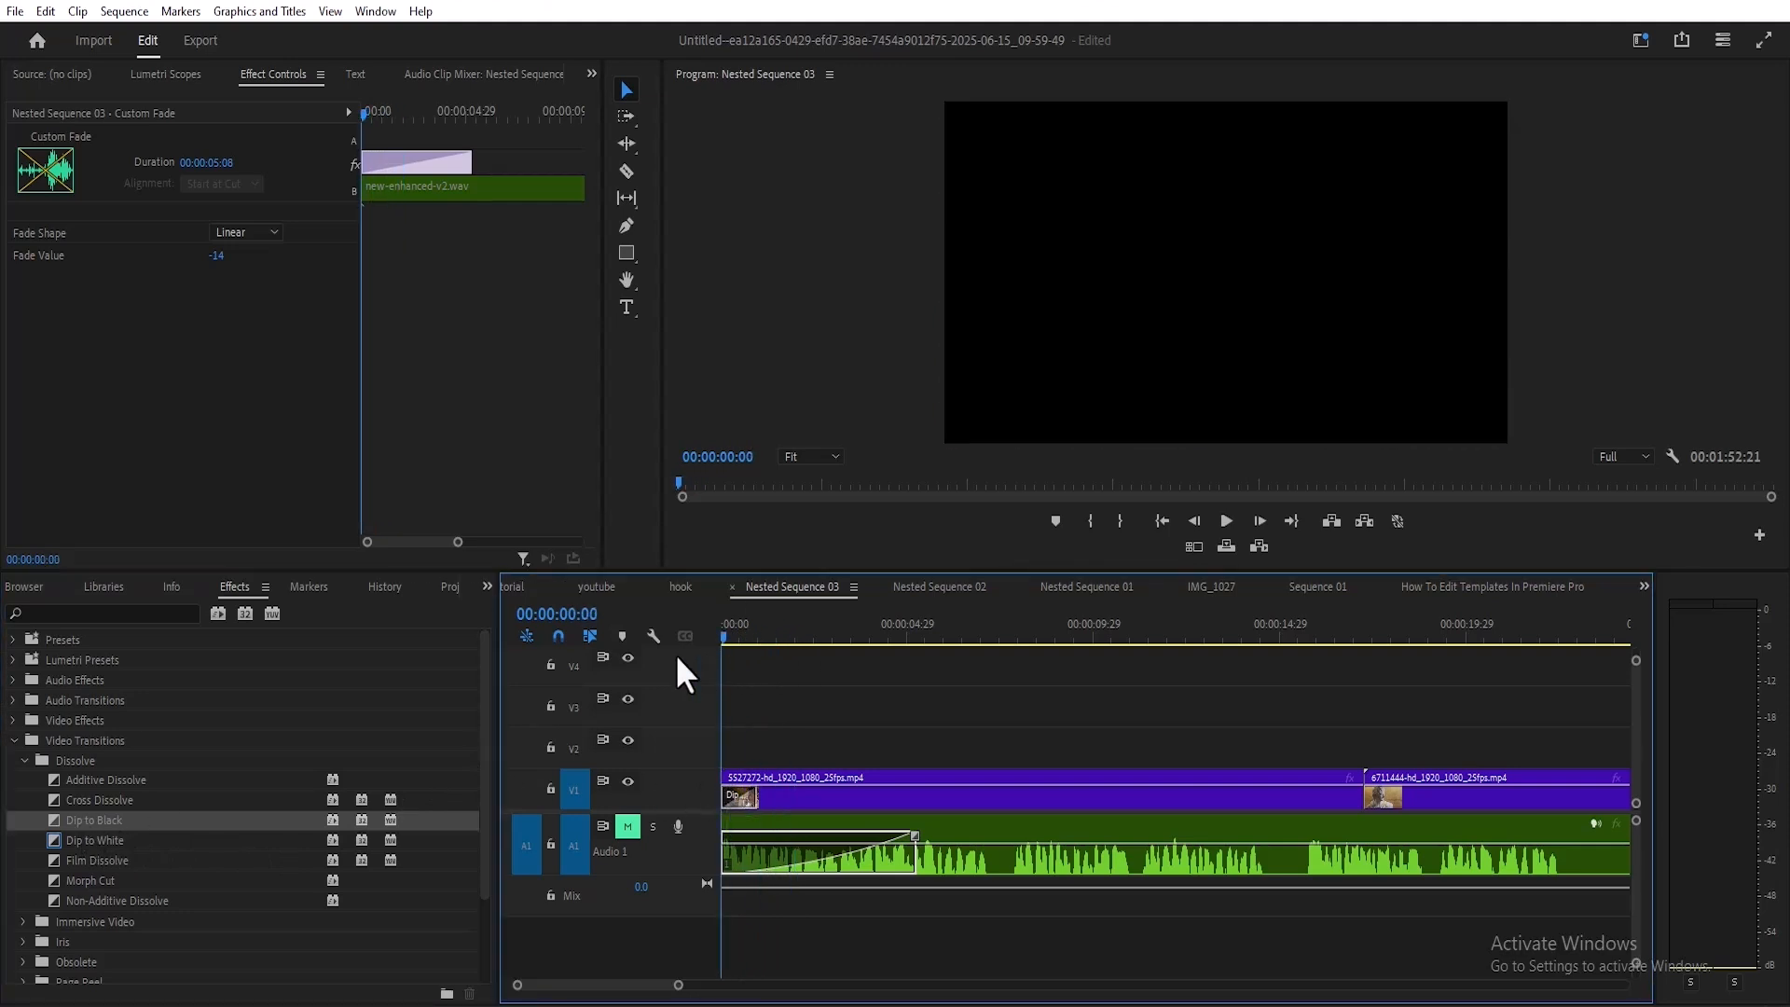
{"action": "key", "text": "space"}
{"action": "key", "text": "space"}
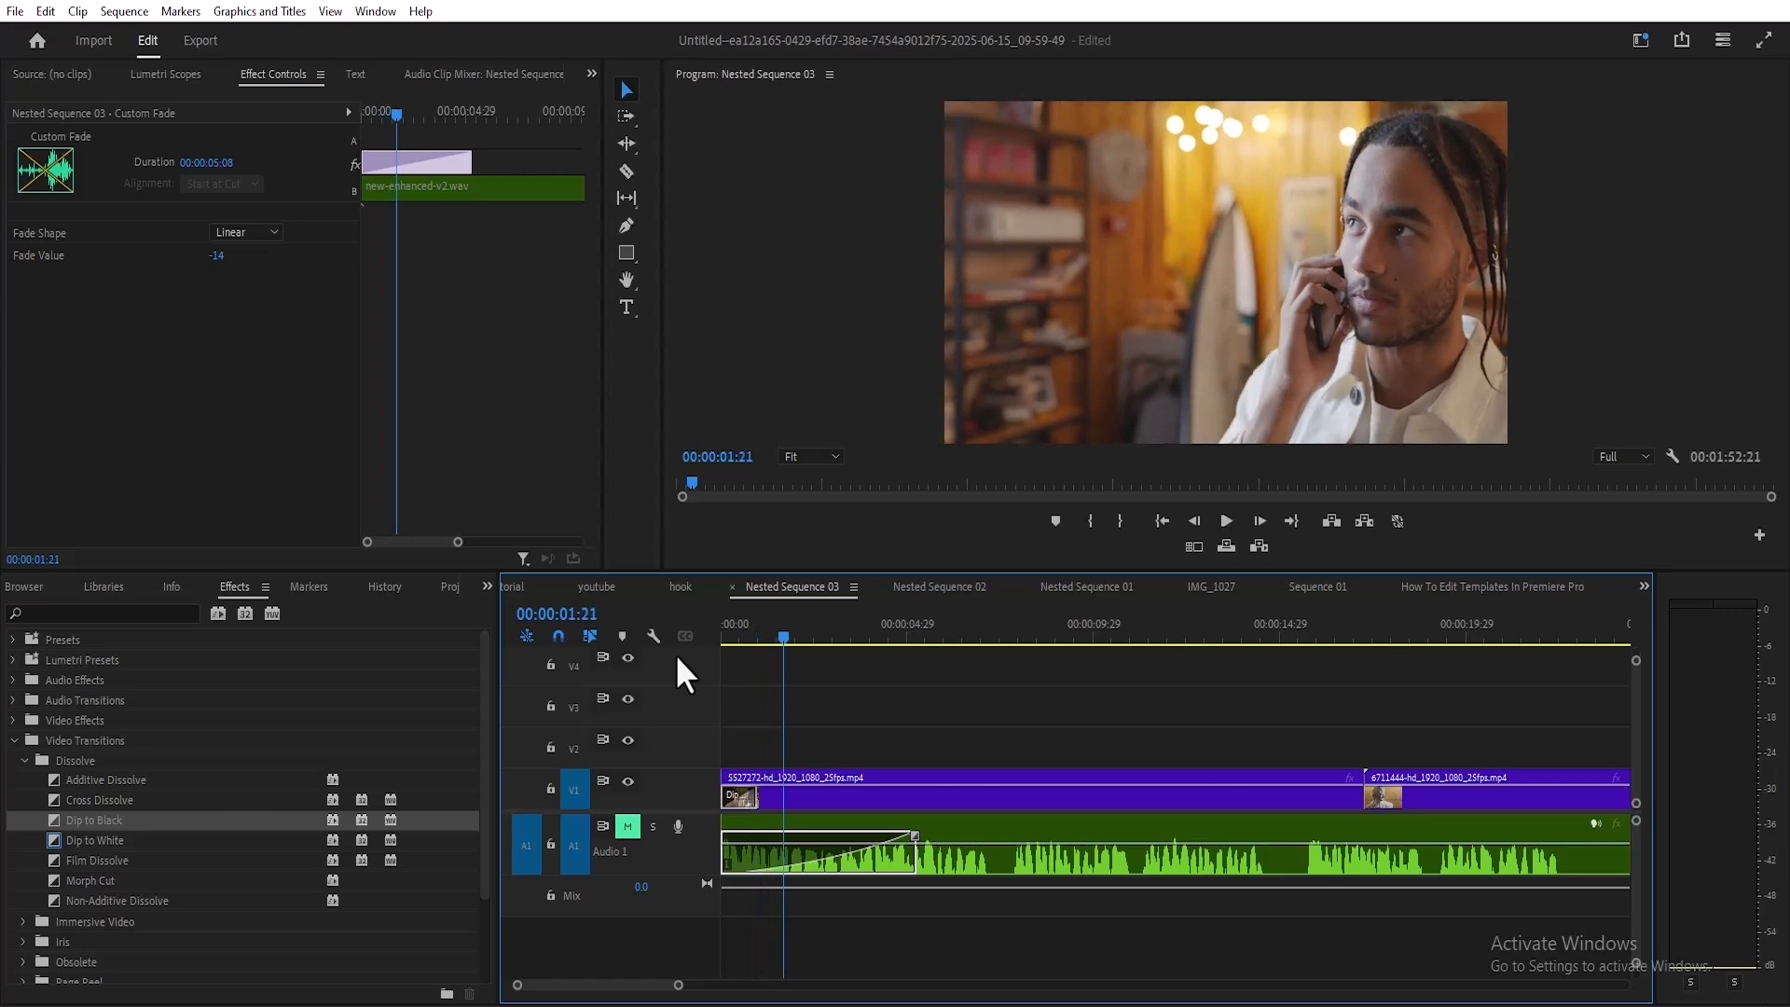
Step: Lengthen the first clip's Dip to Black transition to about 00:00:02:15 and play it from the beginning
{"action": "left_click_drag", "start_coordinate": [678, 991], "coordinate": [631, 993]}
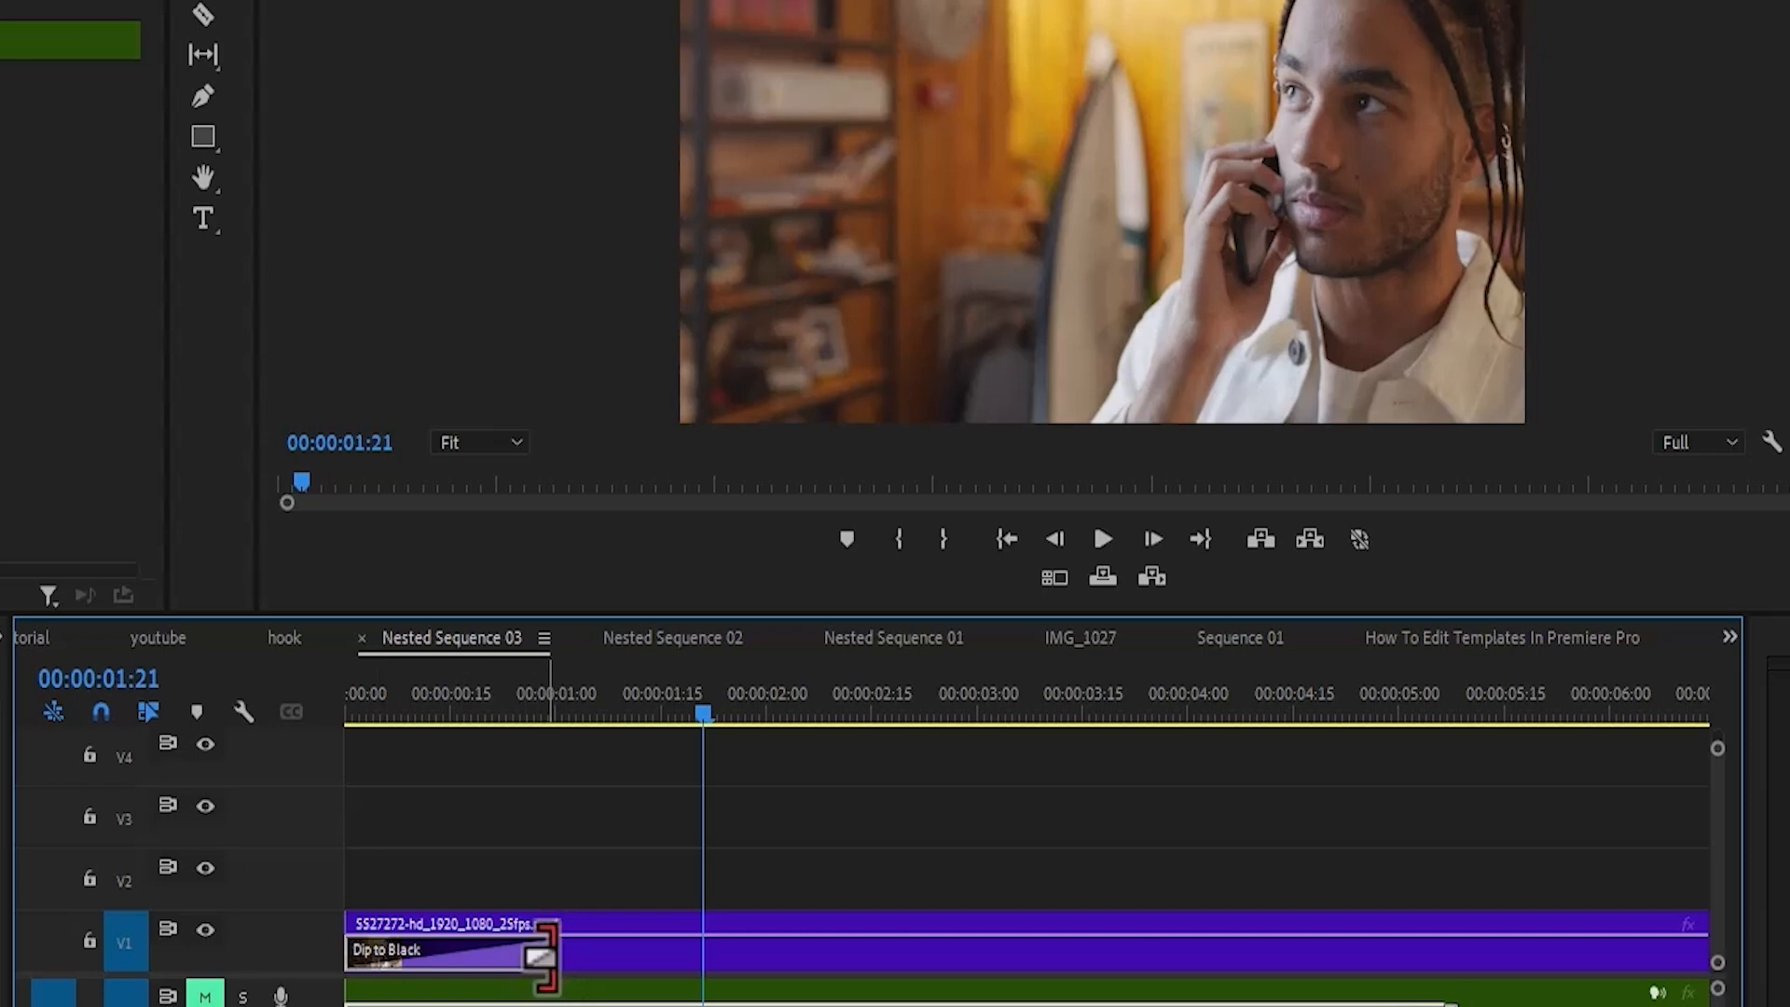
{"action": "left_click_drag", "start_coordinate": [548, 956], "coordinate": [868, 955]}
{"action": "left_click_drag", "start_coordinate": [707, 723], "coordinate": [319, 744]}
{"action": "key", "text": "space"}
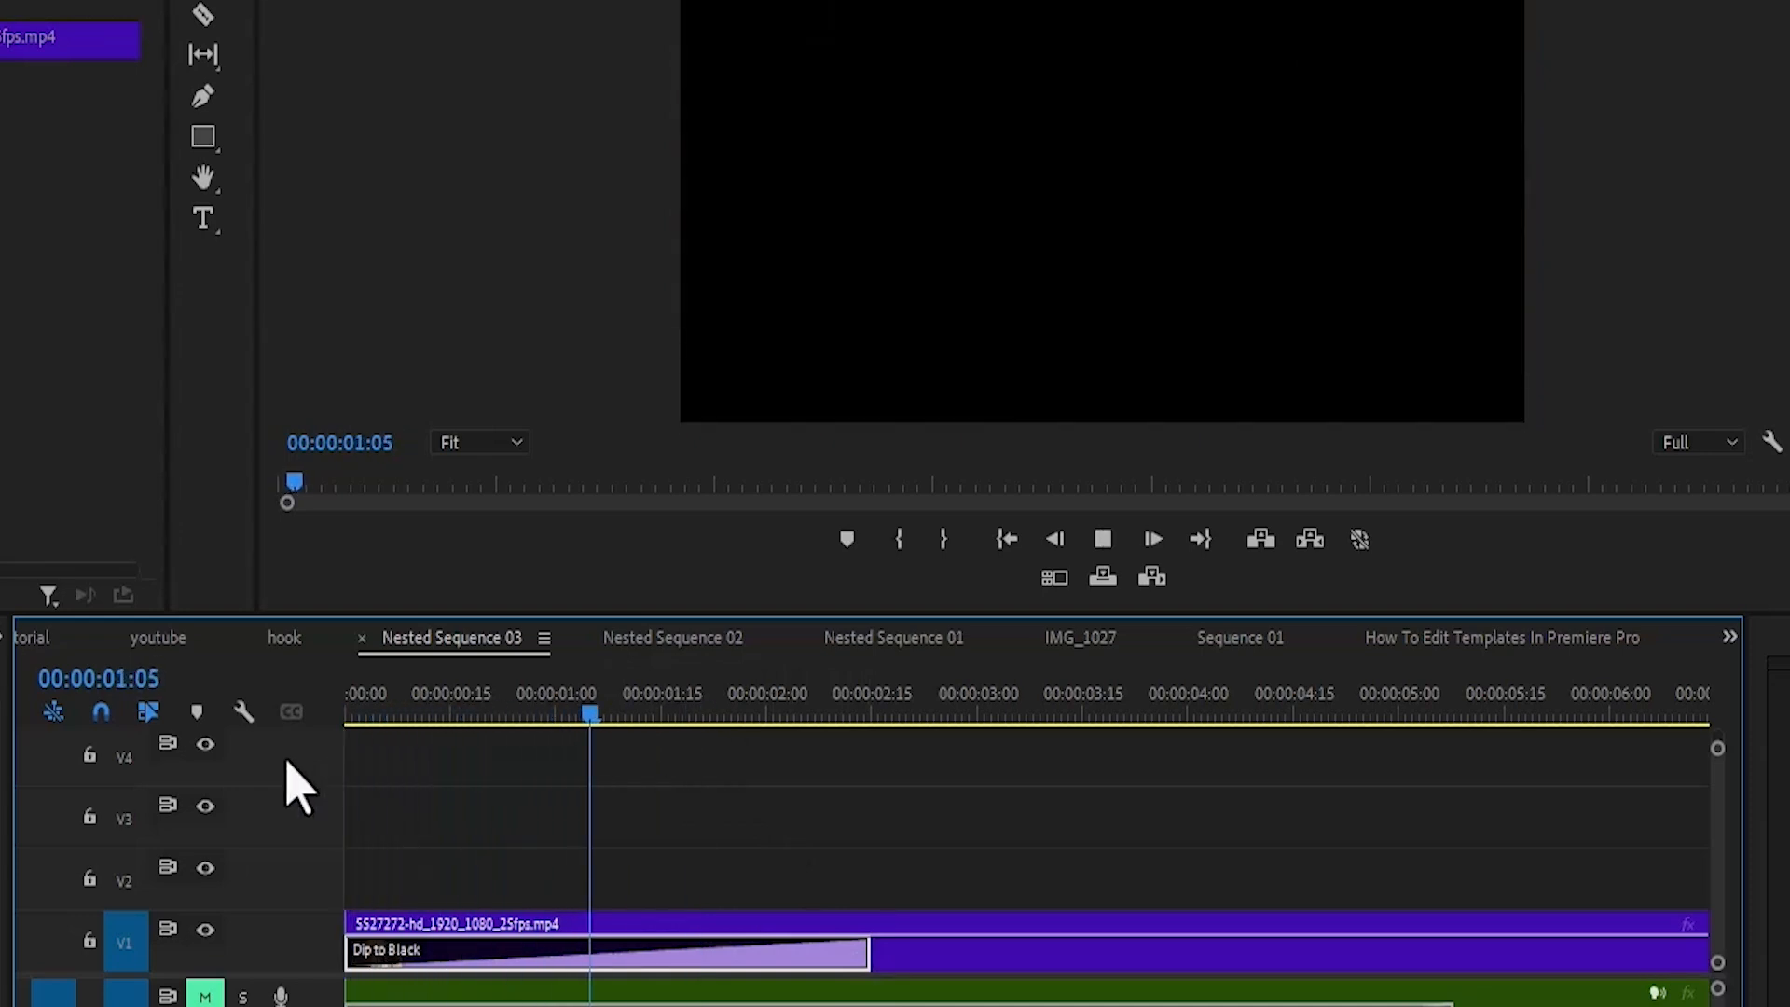
{"action": "key", "text": "space"}
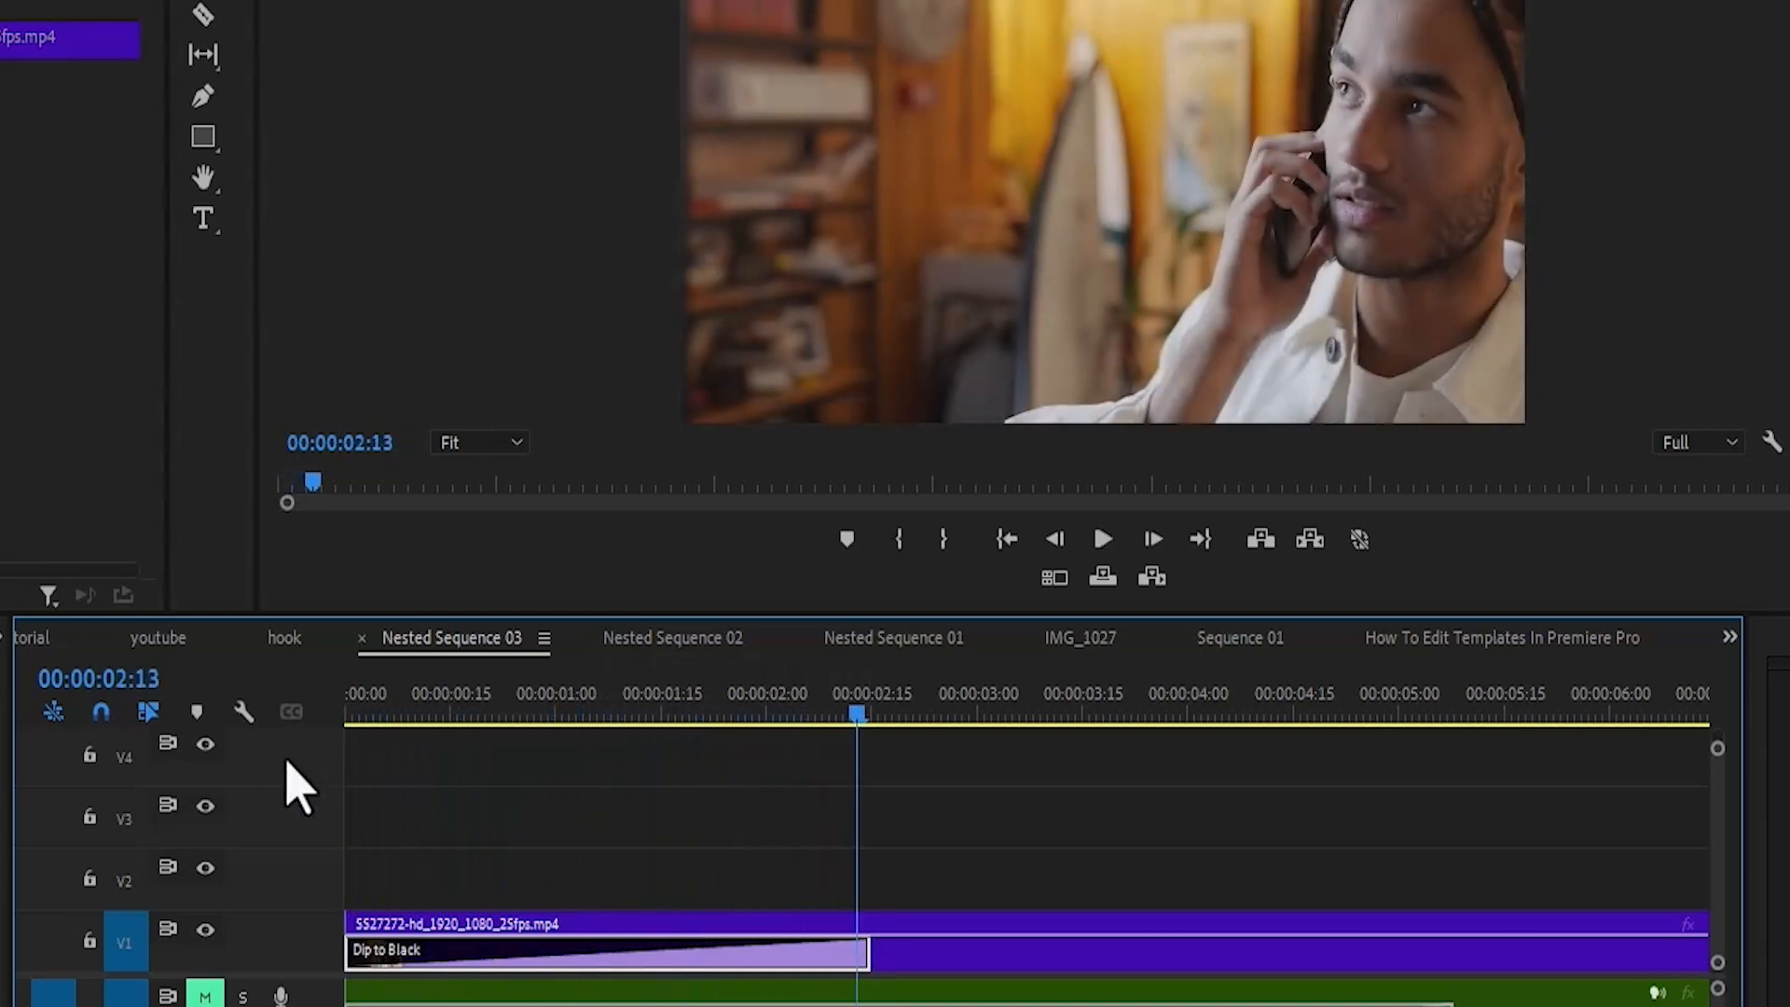
Step: Replace the first V1 clip's Dip to Black transition with Dip to White and play it from the beginning
{"action": "left_click", "coordinate": [490, 935]}
{"action": "left_click", "coordinate": [490, 963]}
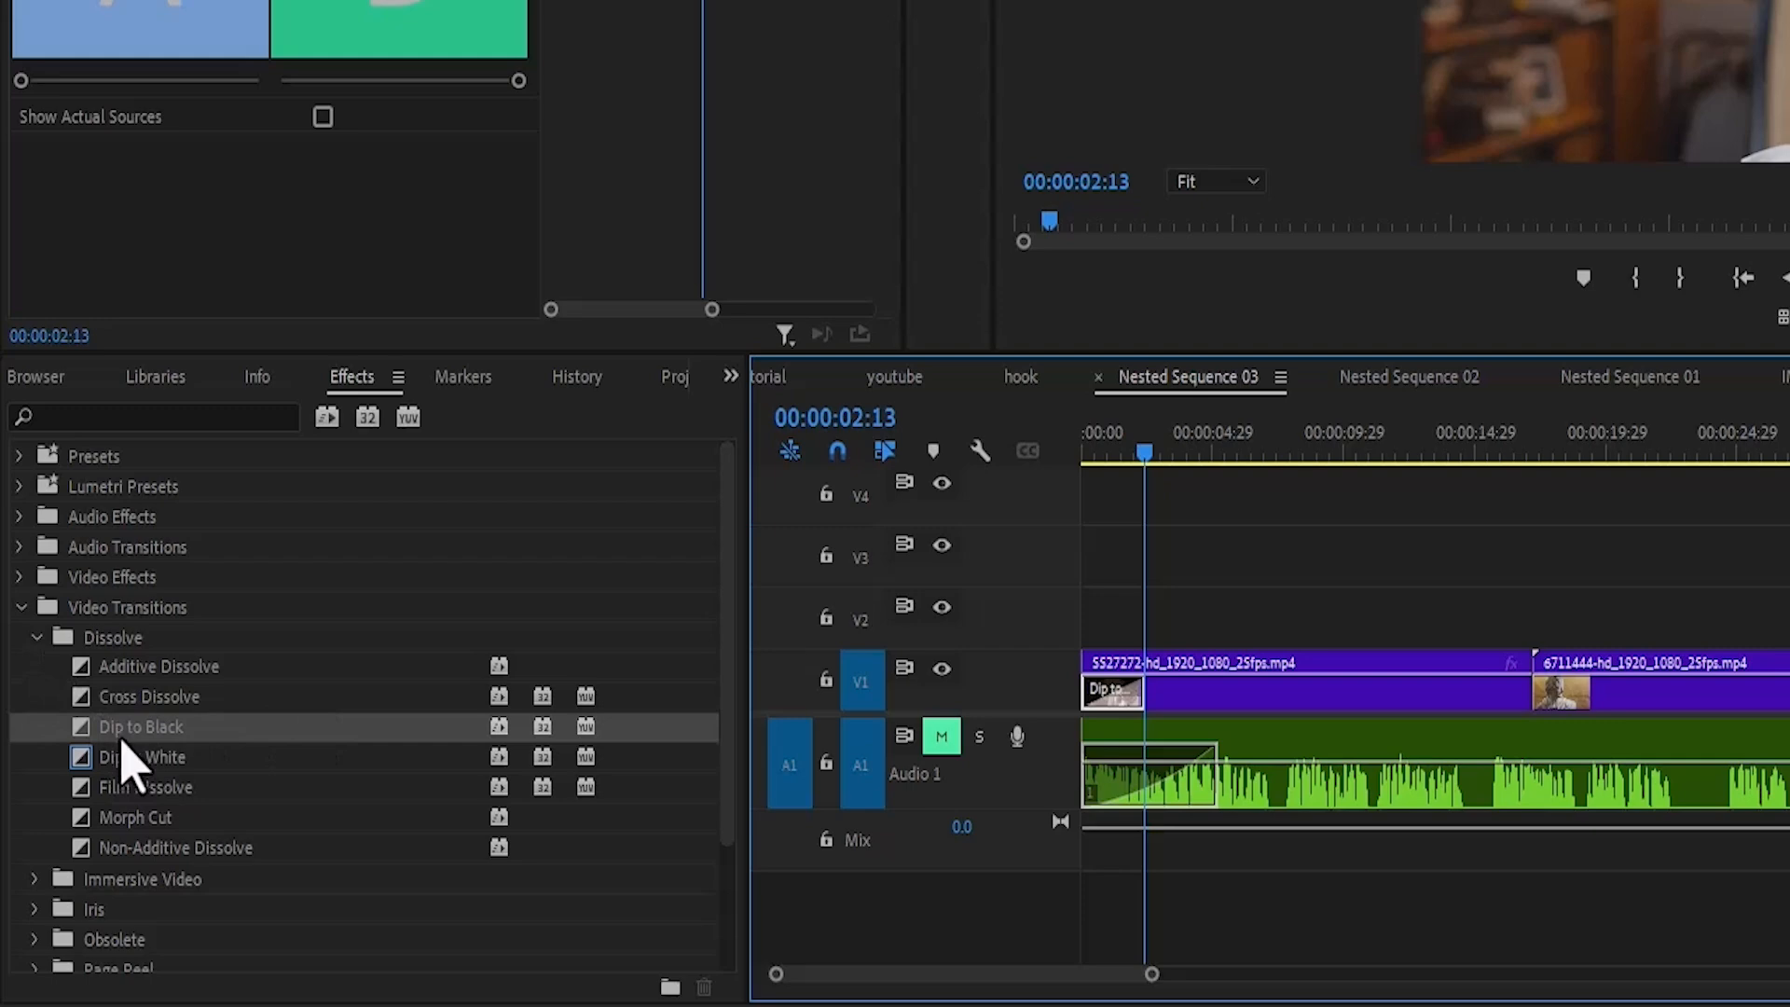
{"action": "left_click", "coordinate": [129, 763]}
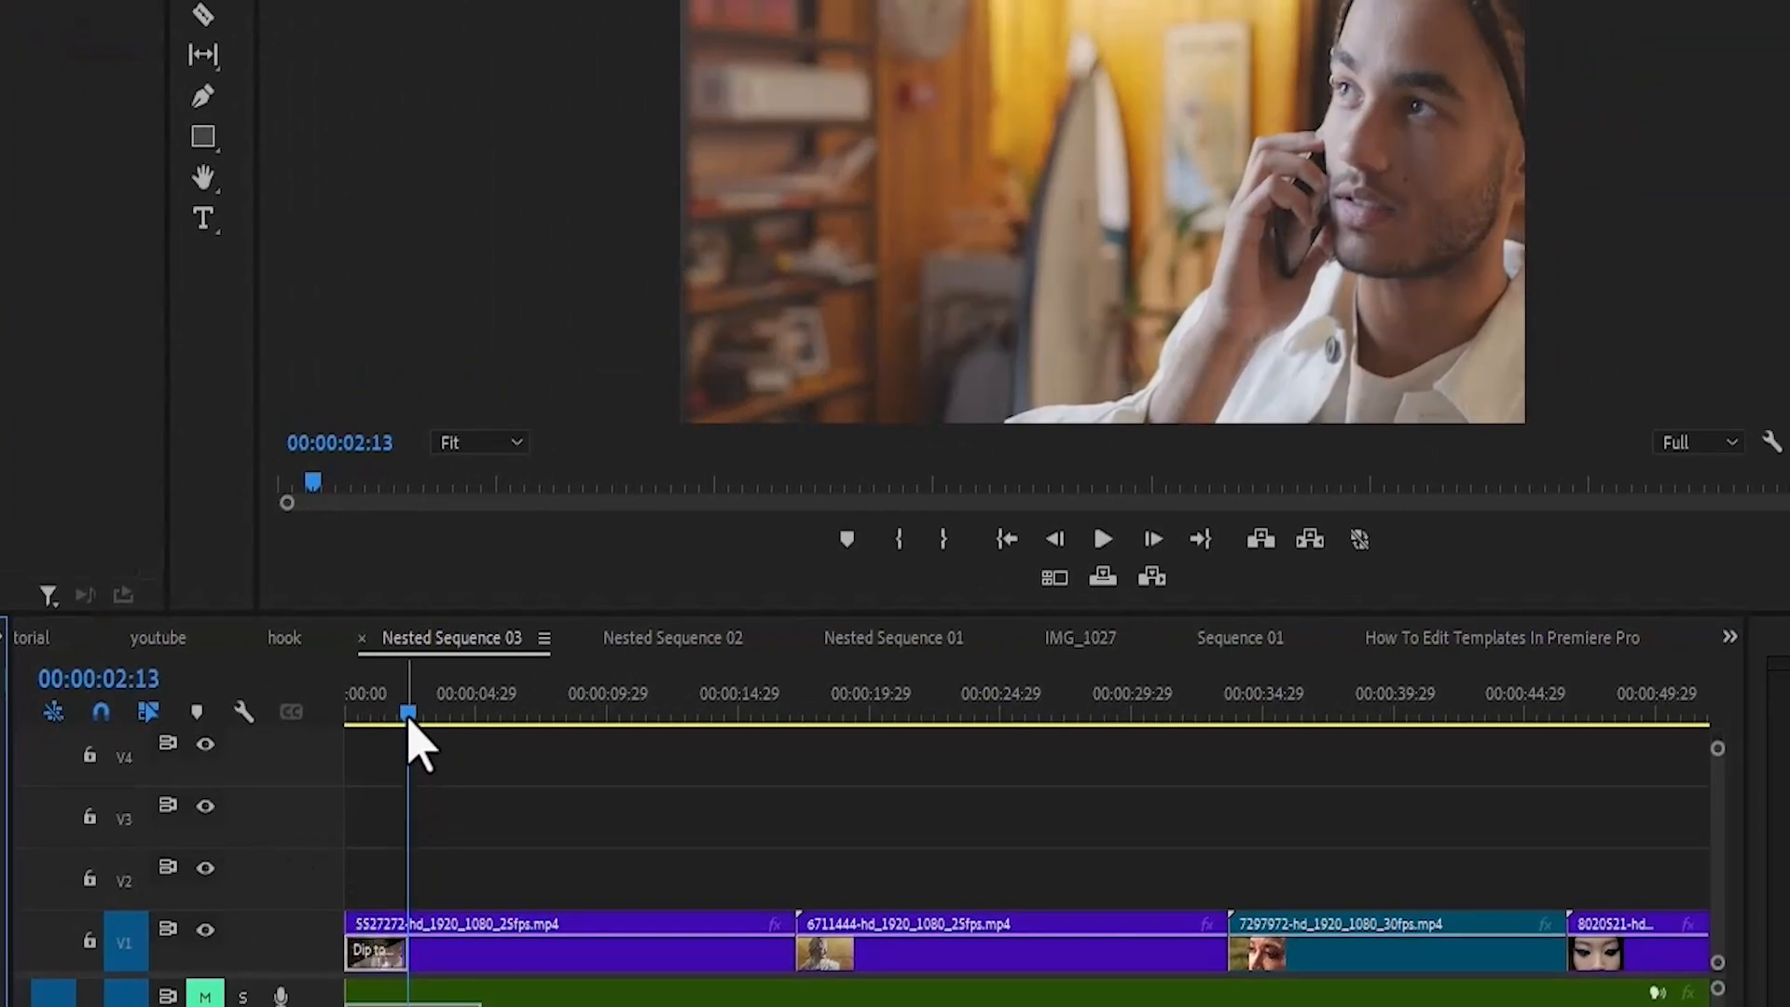
{"action": "left_click", "coordinate": [372, 740]}
{"action": "key", "text": "Home"}
{"action": "key", "text": "space"}
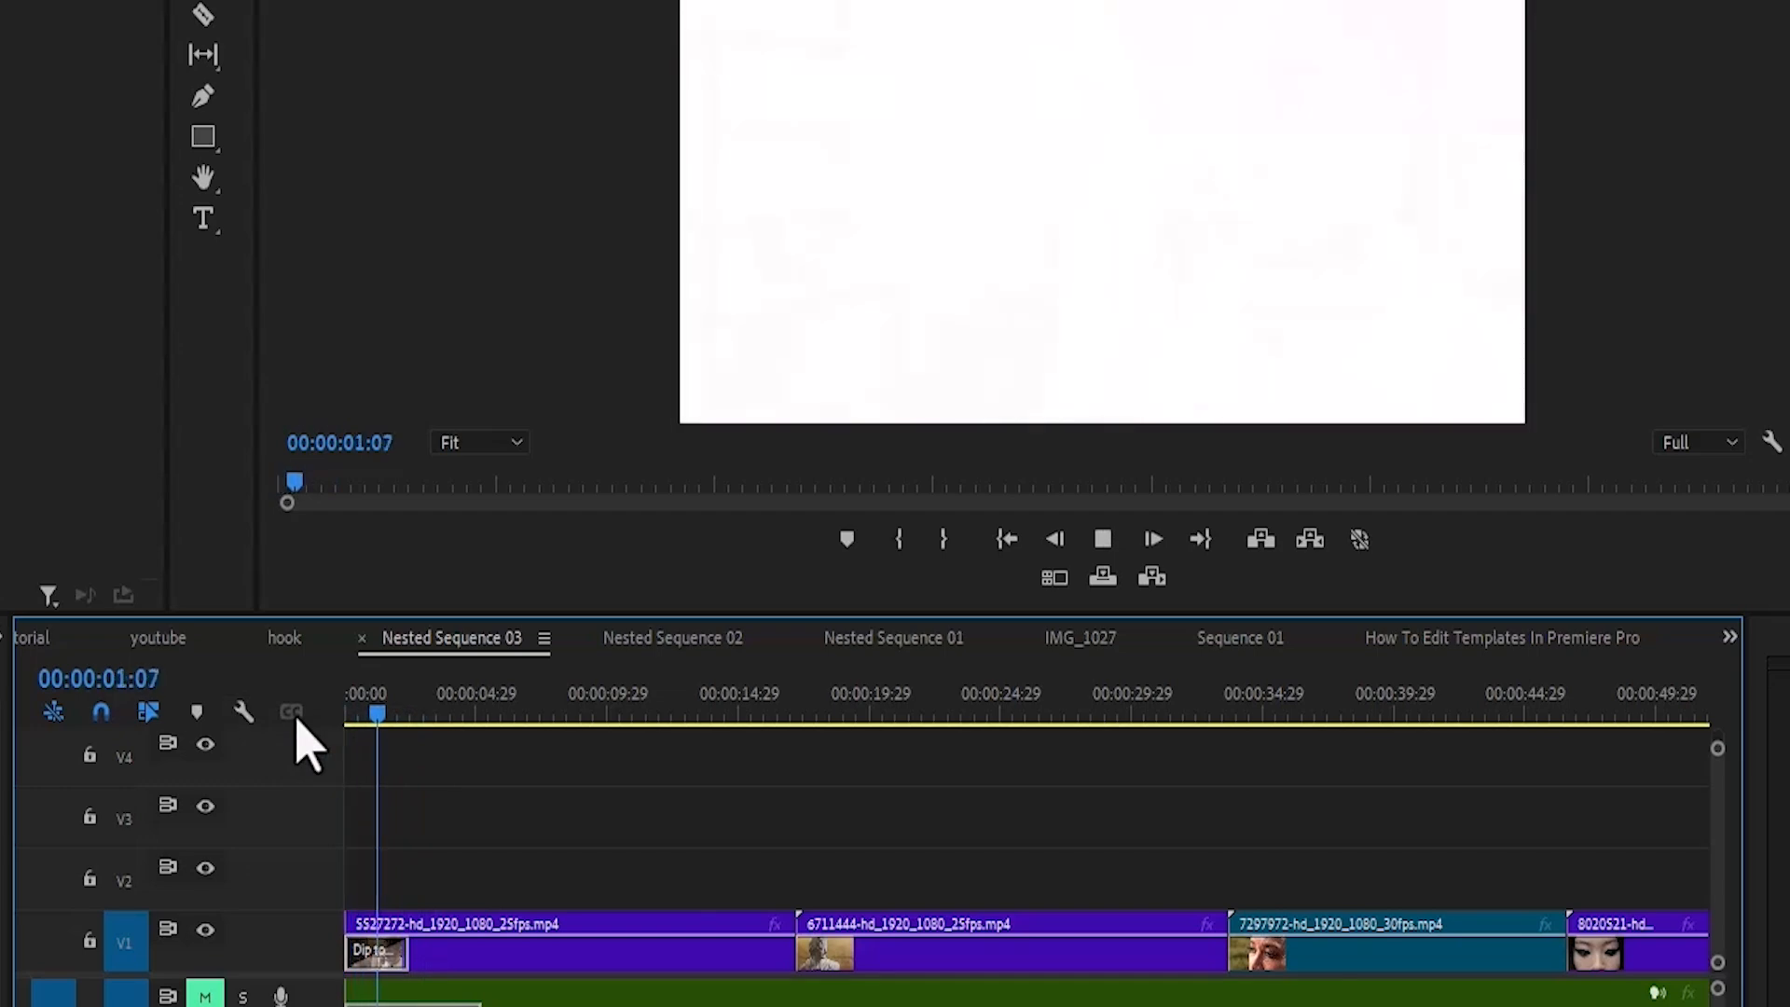
{"action": "key", "text": "space"}
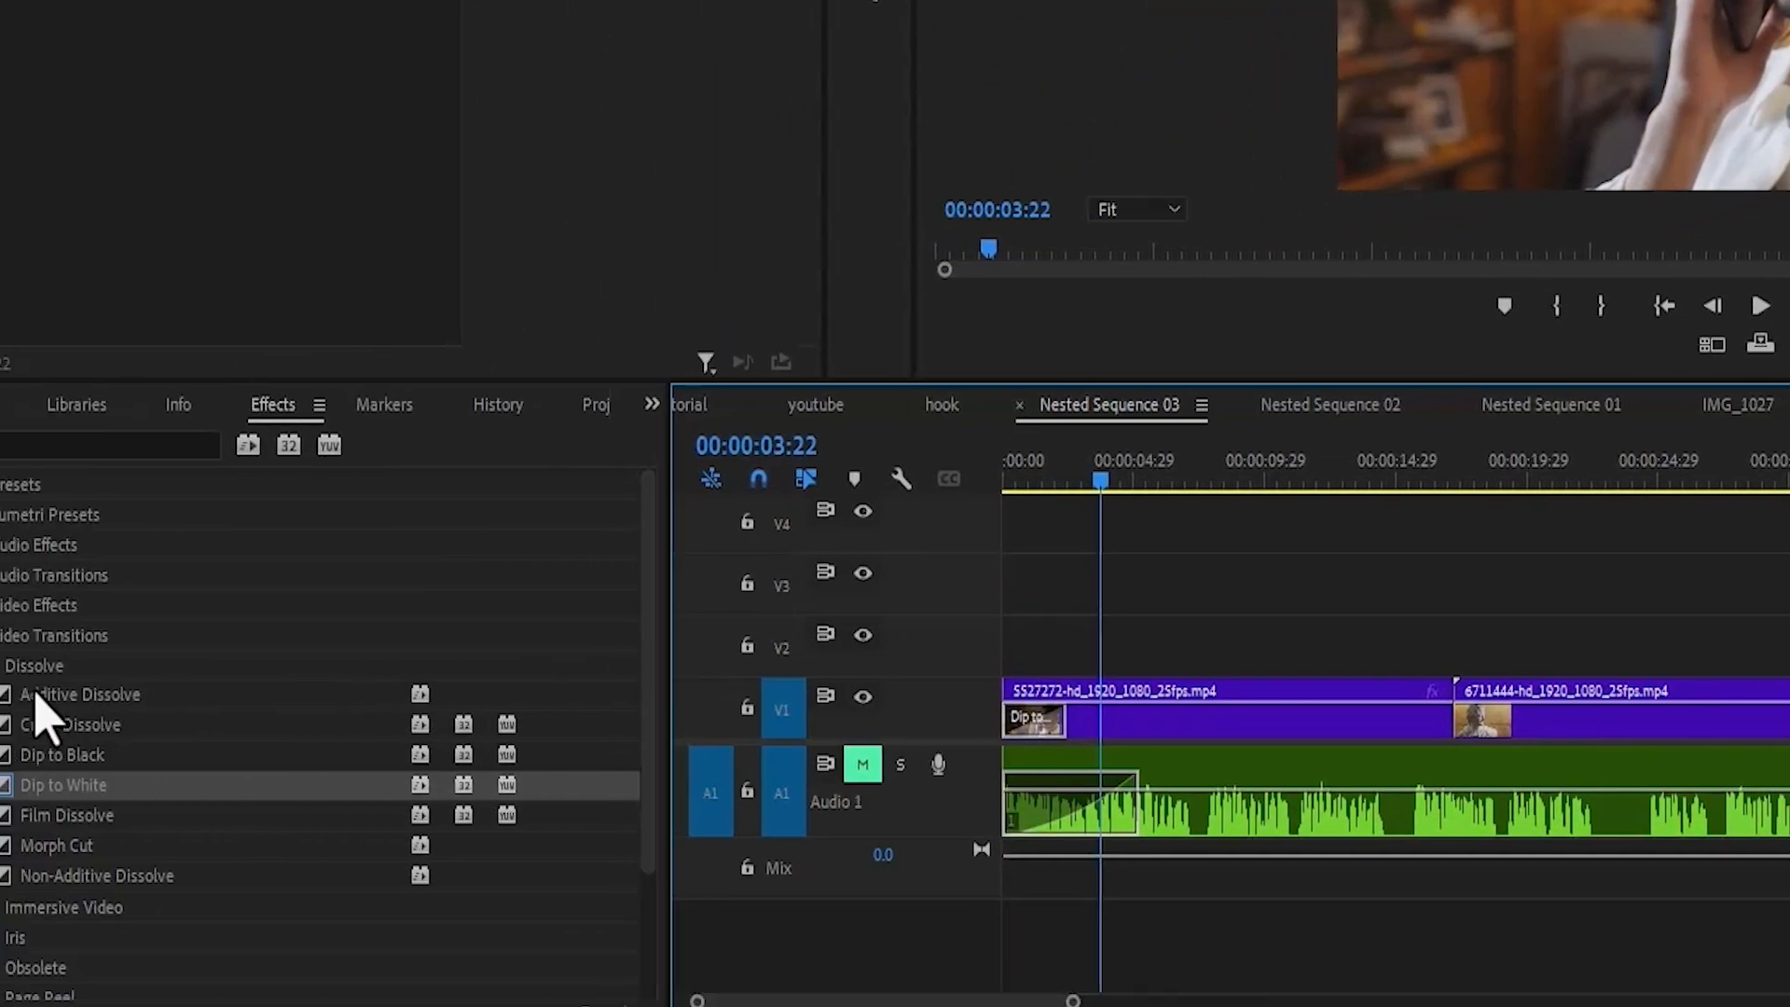
Step: Try the Cross Zoom transition at the start of the first V1 clip and play it from the beginning
{"action": "left_click", "coordinate": [35, 639]}
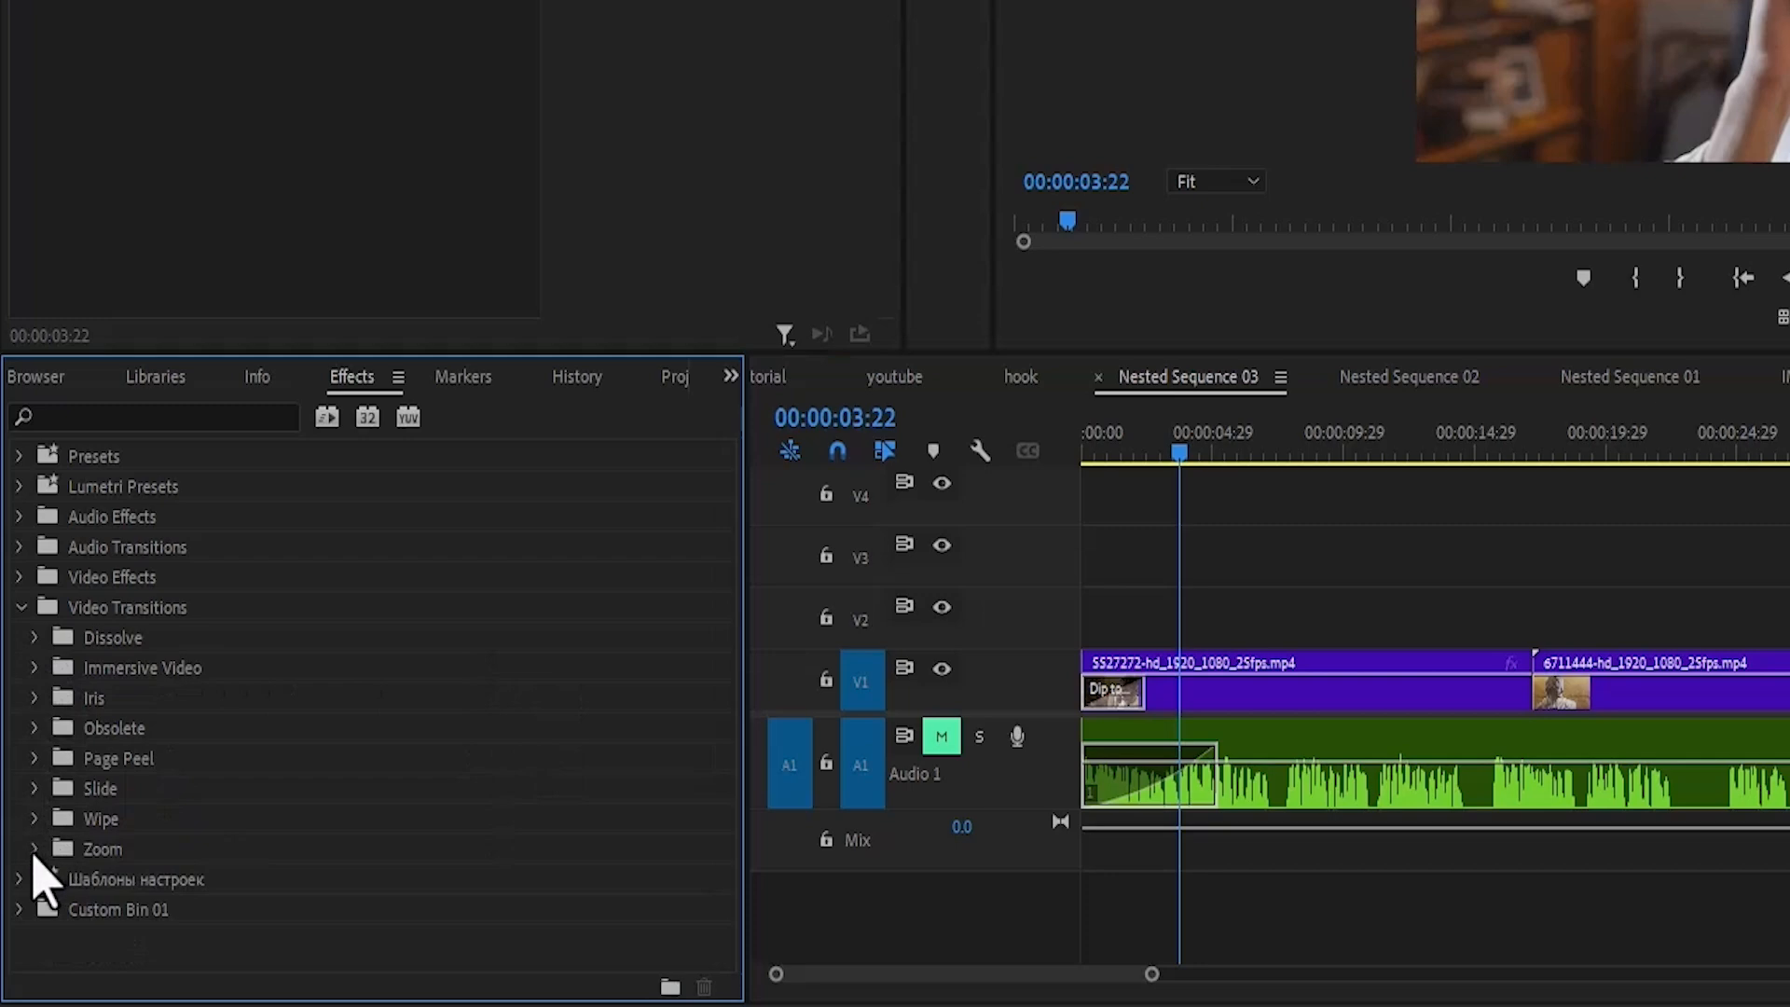
{"action": "left_click", "coordinate": [35, 850]}
{"action": "left_click", "coordinate": [117, 887]}
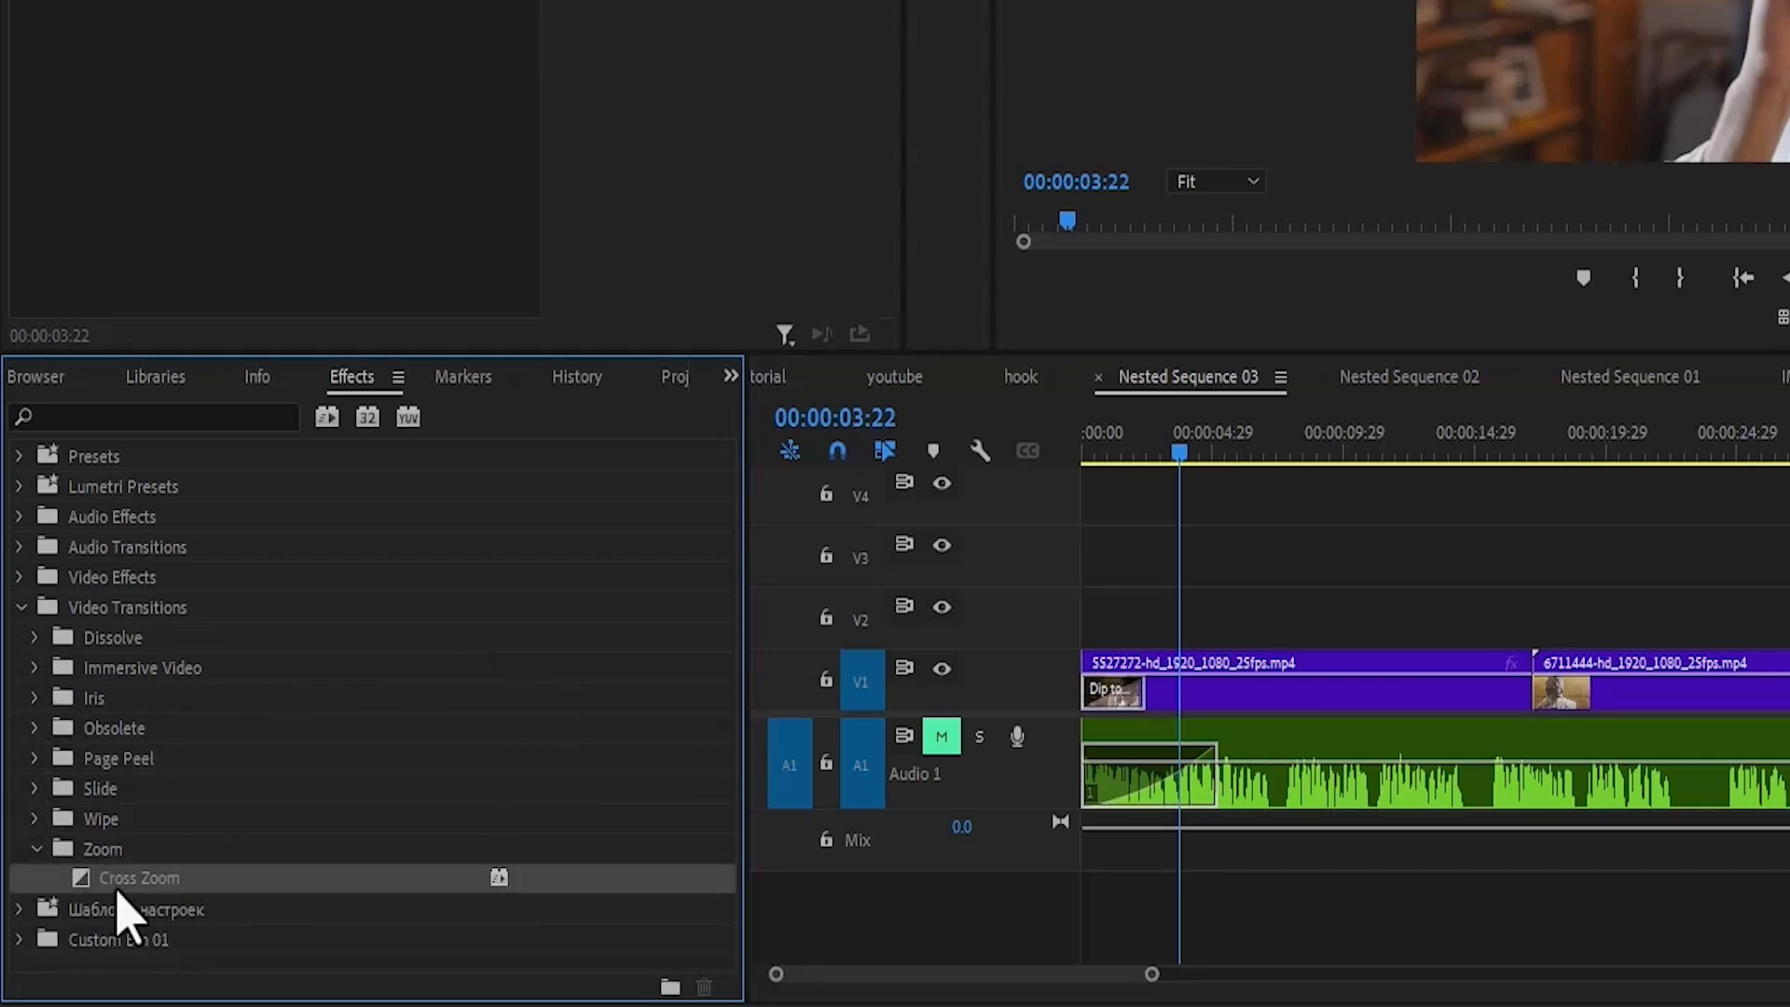
{"action": "left_click_drag", "start_coordinate": [116, 891], "coordinate": [1095, 688]}
{"action": "left_click_drag", "start_coordinate": [1176, 456], "coordinate": [1045, 454]}
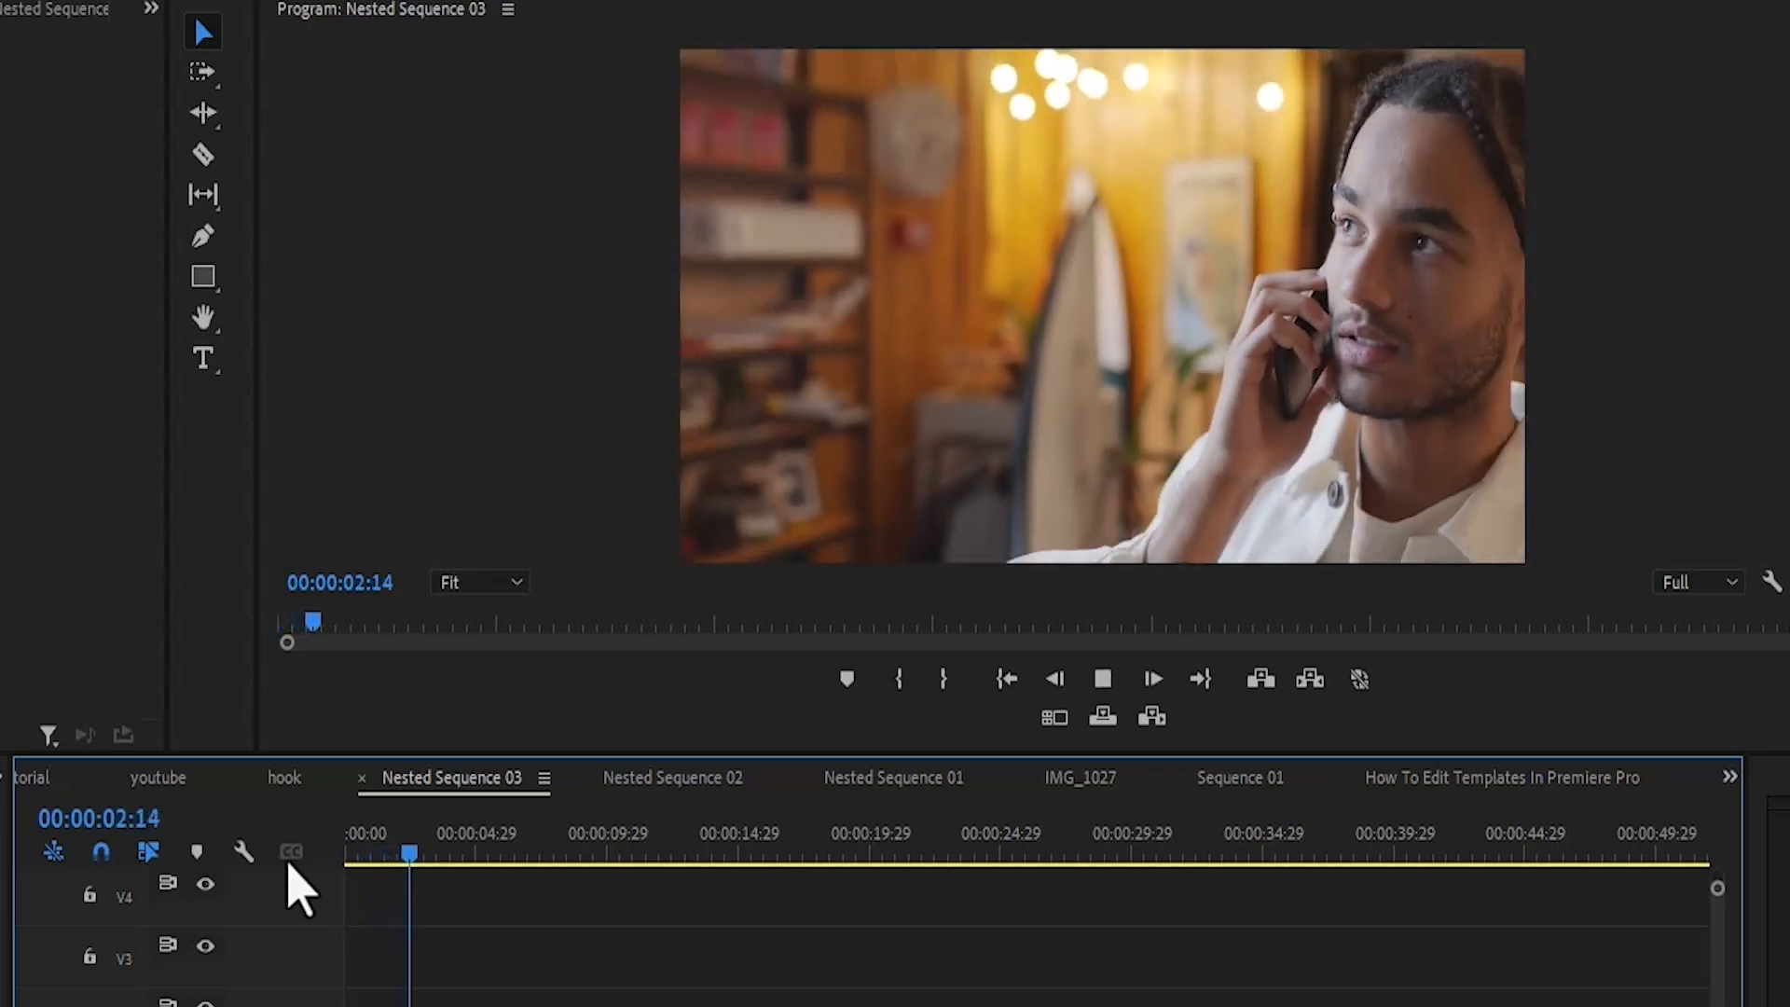
{"action": "key", "text": "space"}
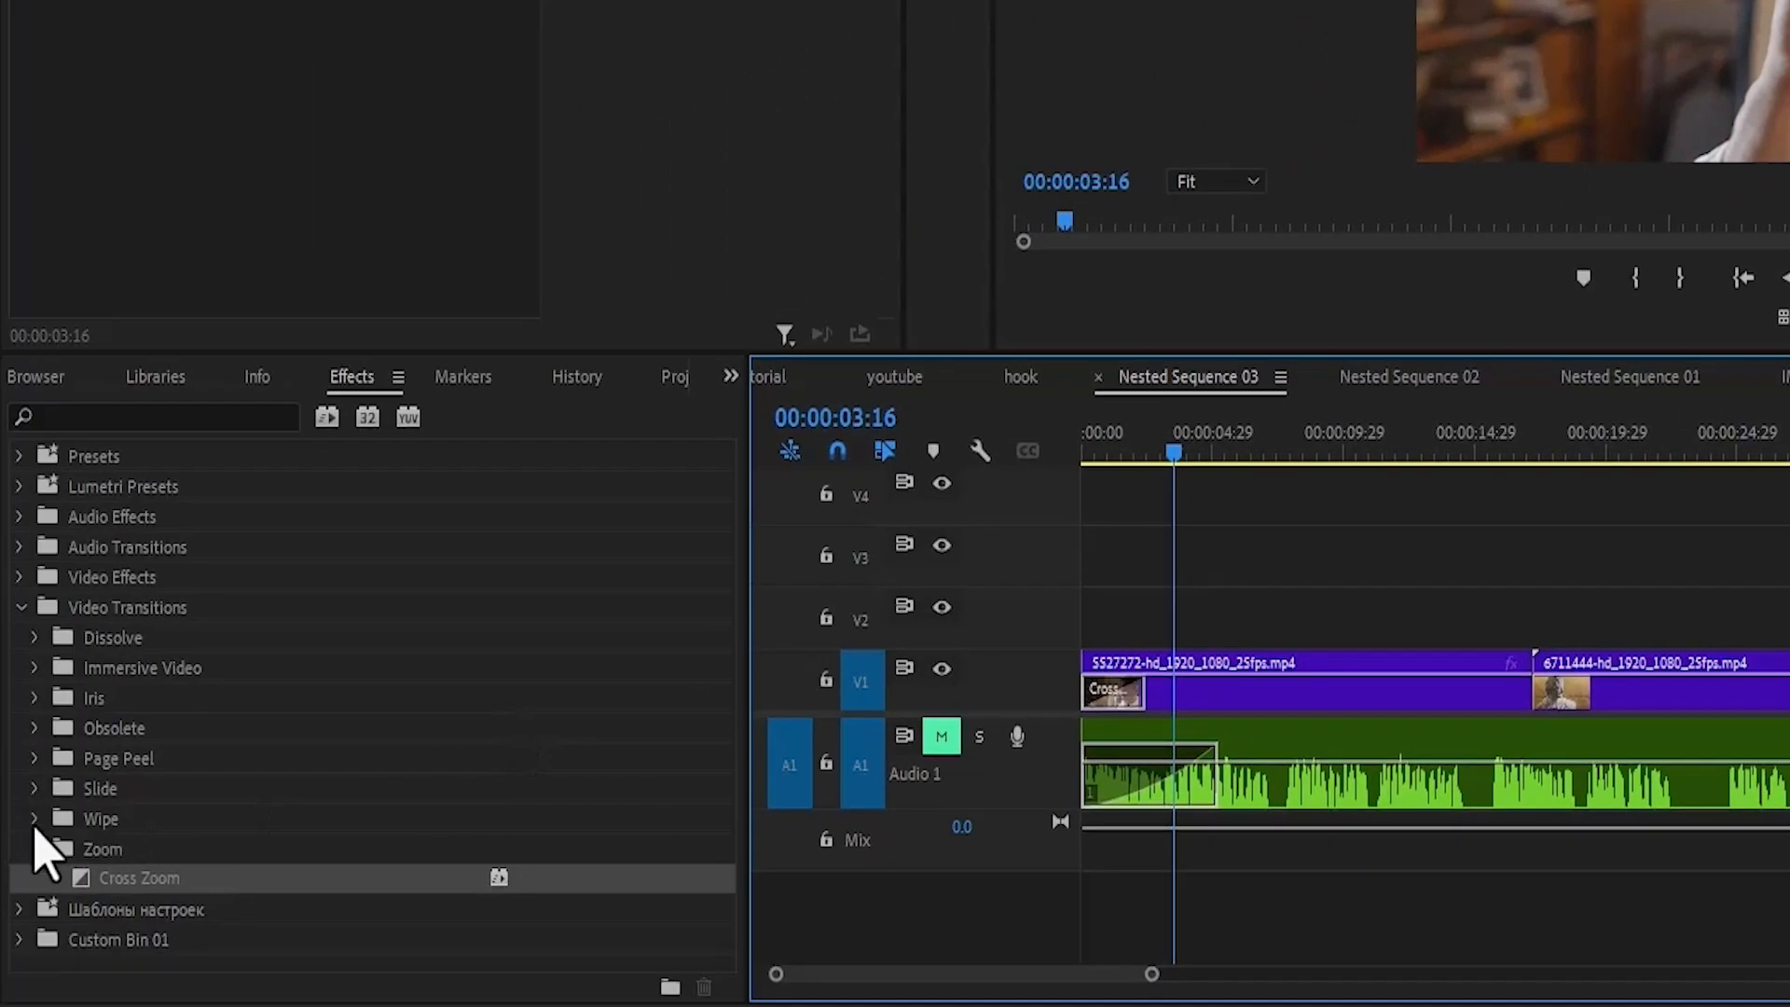
Step: Try the Band Wipe transition at the start of the first V1 clip and play it from the beginning
{"action": "left_click", "coordinate": [35, 821]}
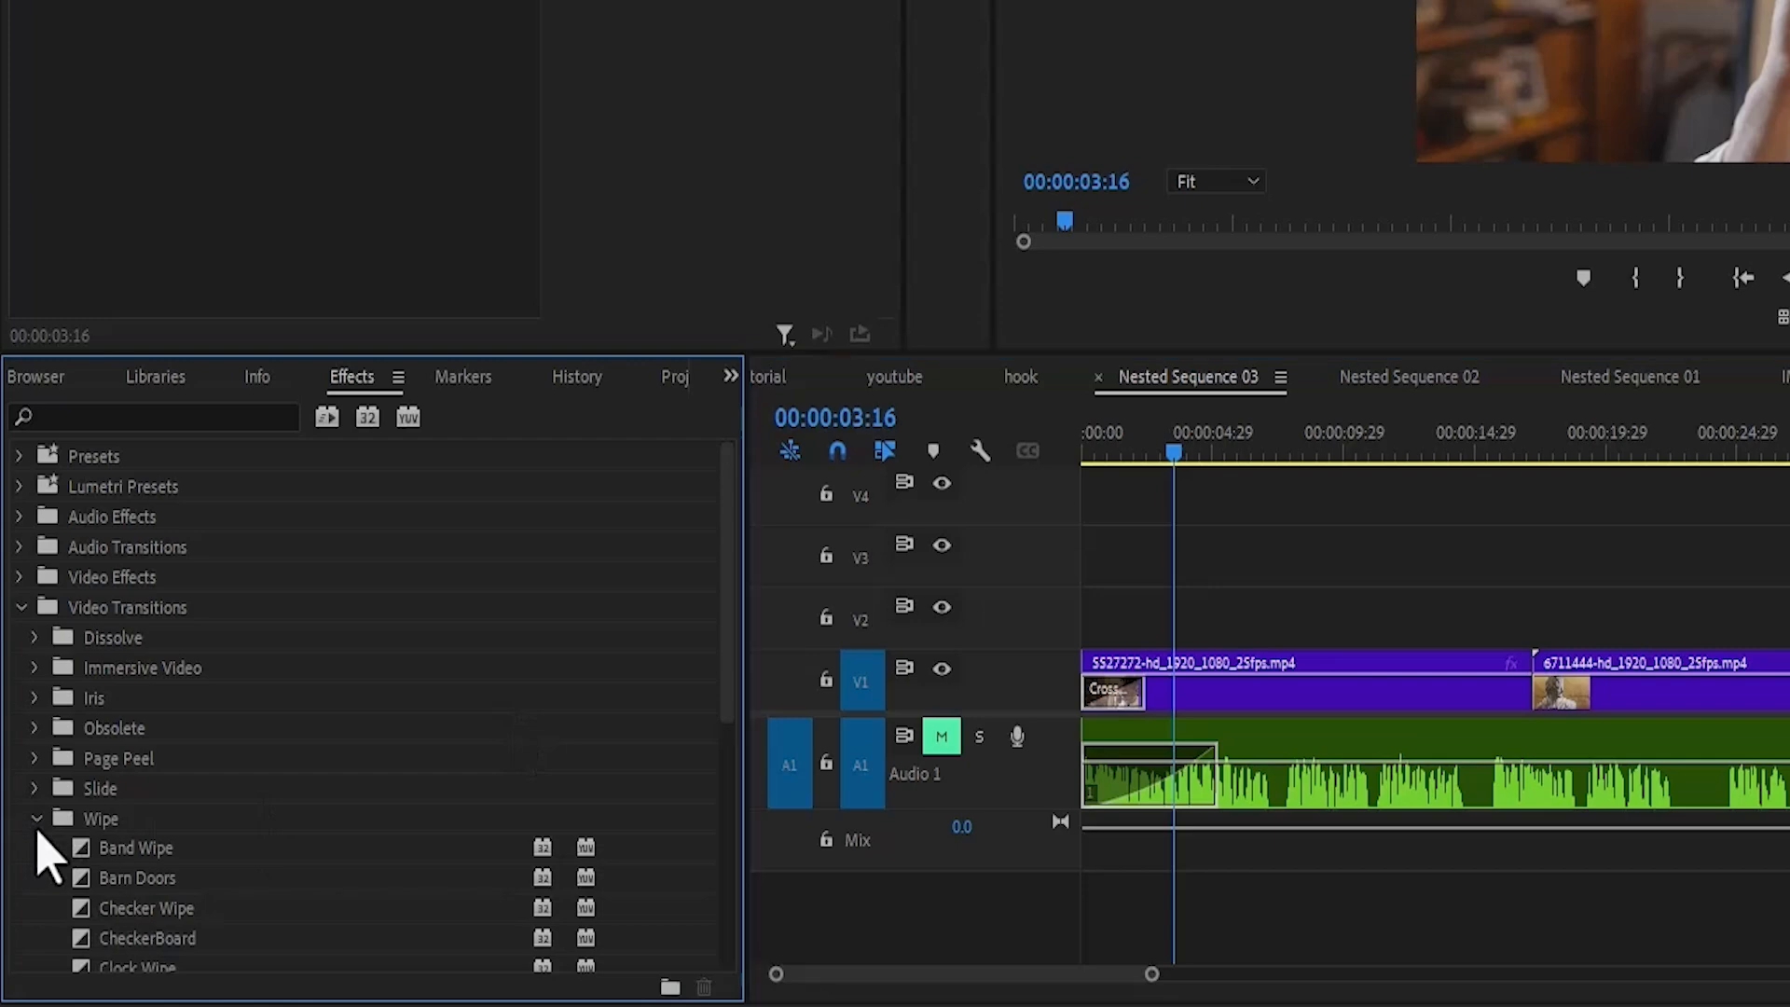
{"action": "left_click_drag", "start_coordinate": [126, 848], "coordinate": [1111, 704]}
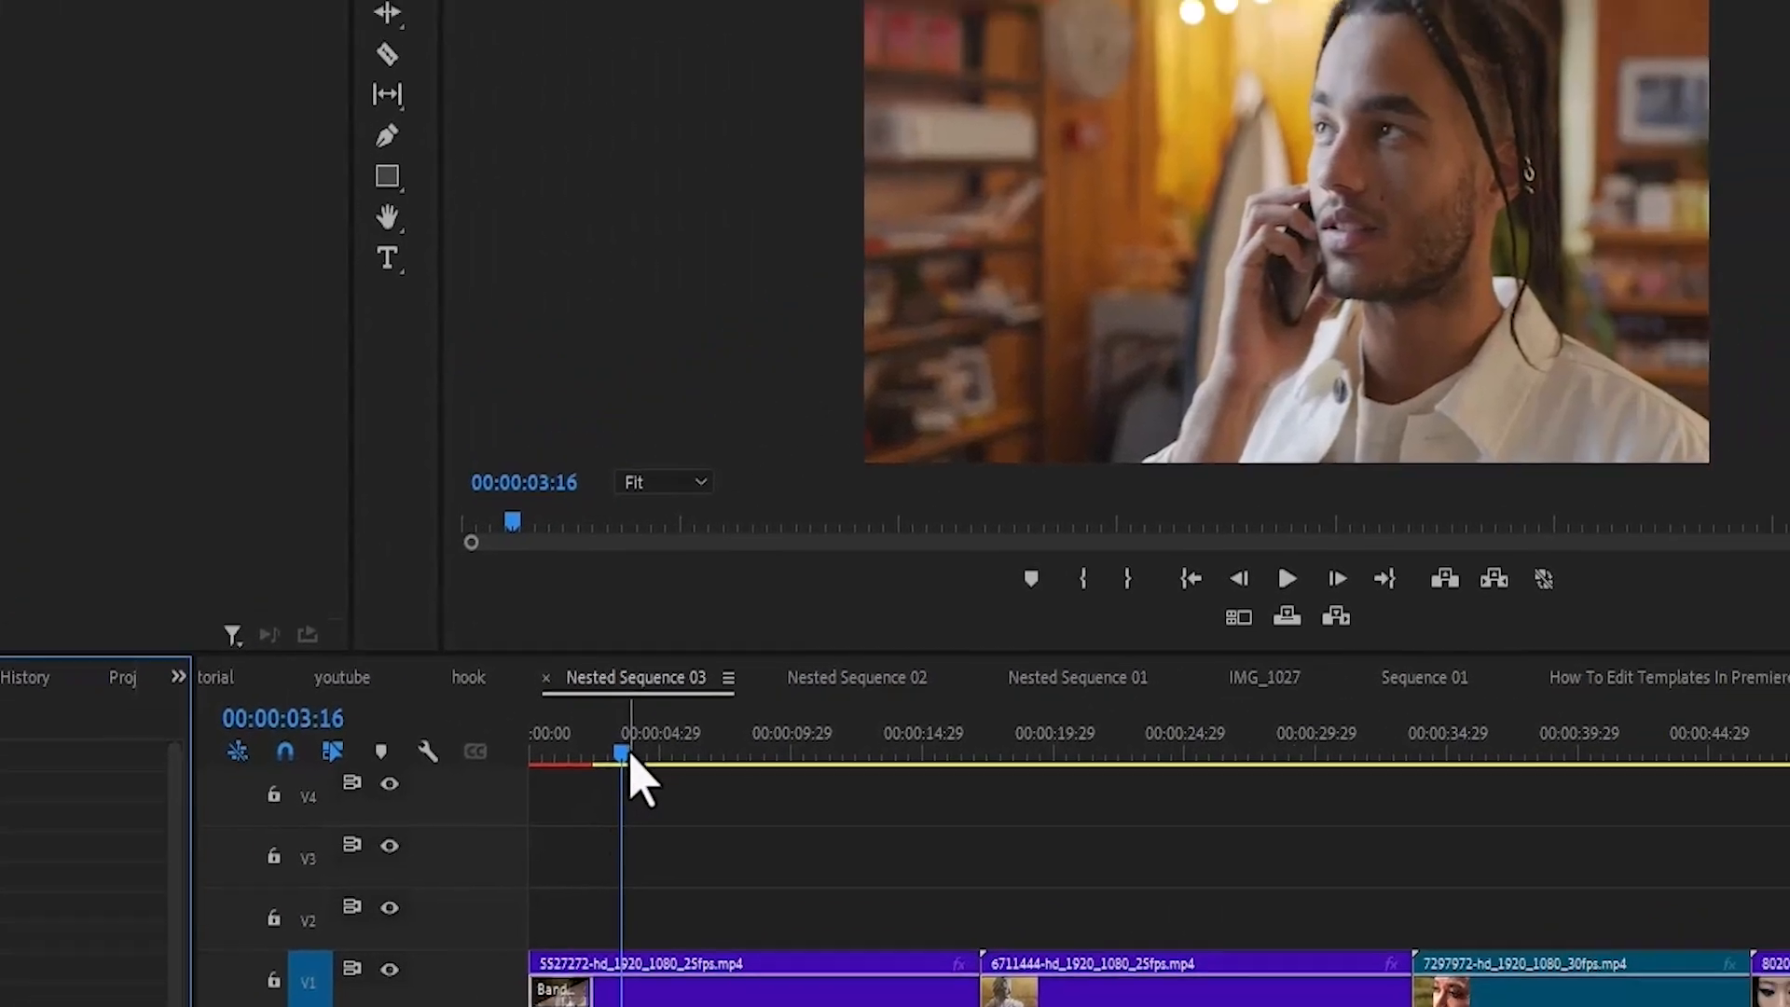
{"action": "left_click_drag", "start_coordinate": [1176, 453], "coordinate": [1019, 431]}
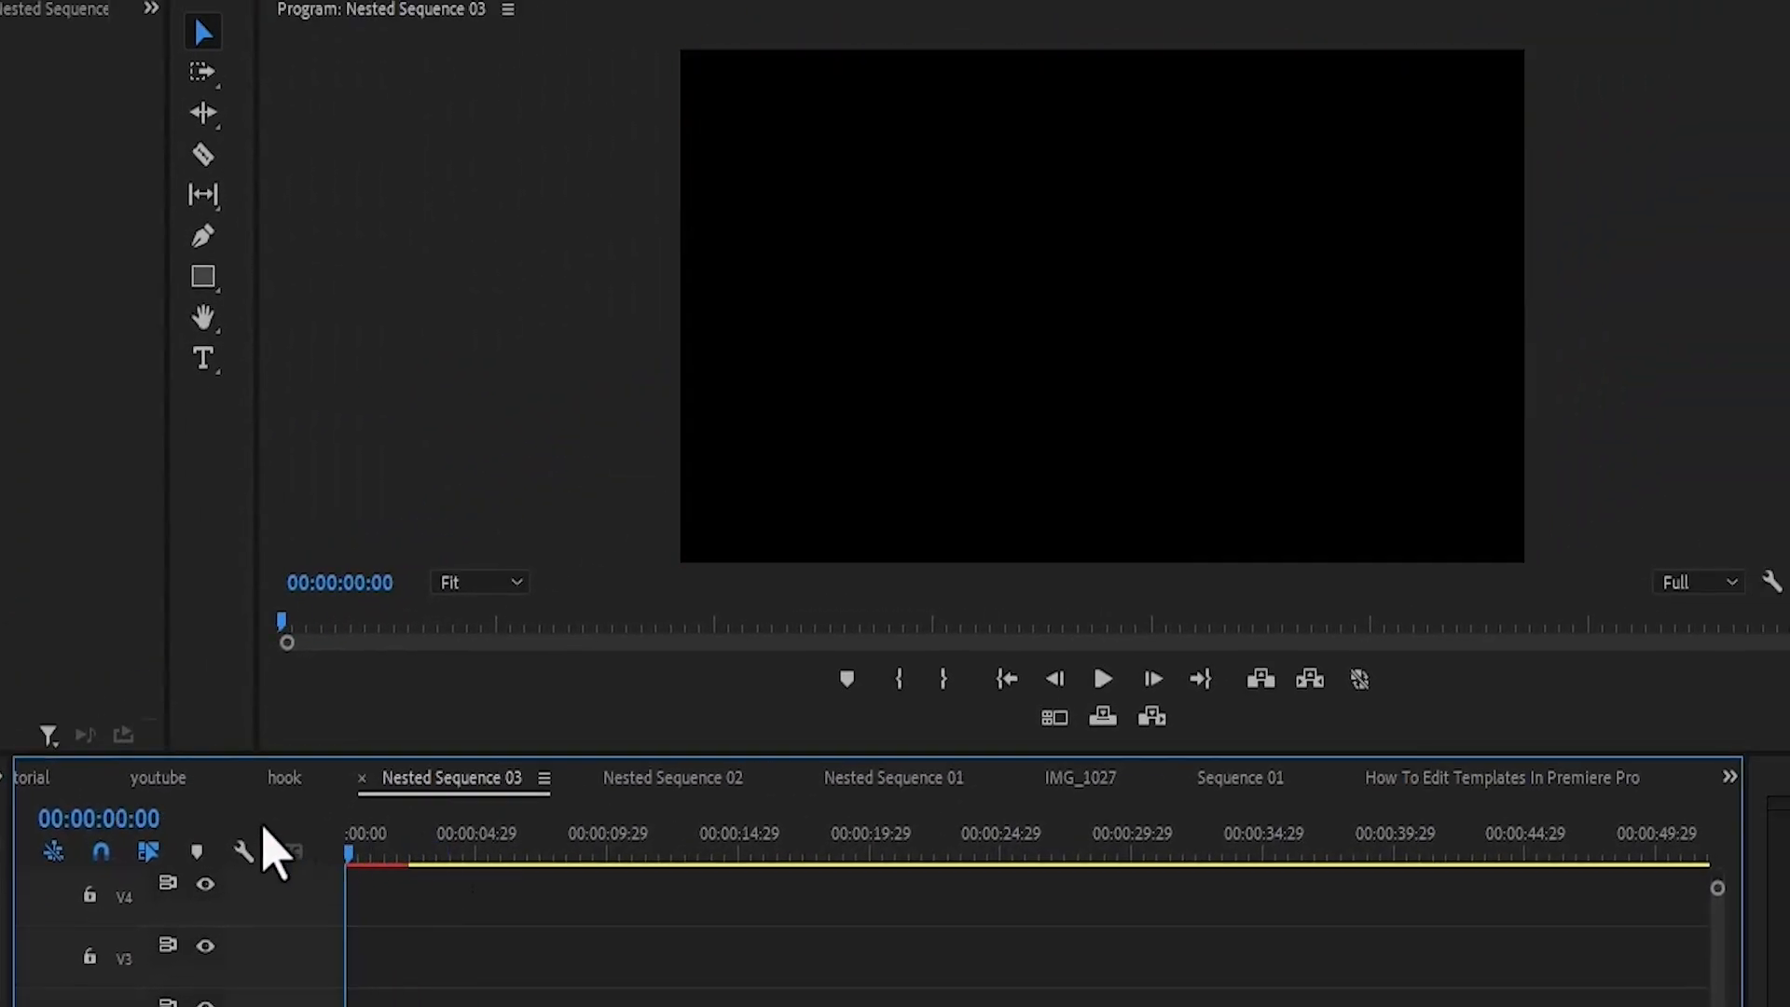
{"action": "key", "text": "space"}
{"action": "key", "text": "space"}
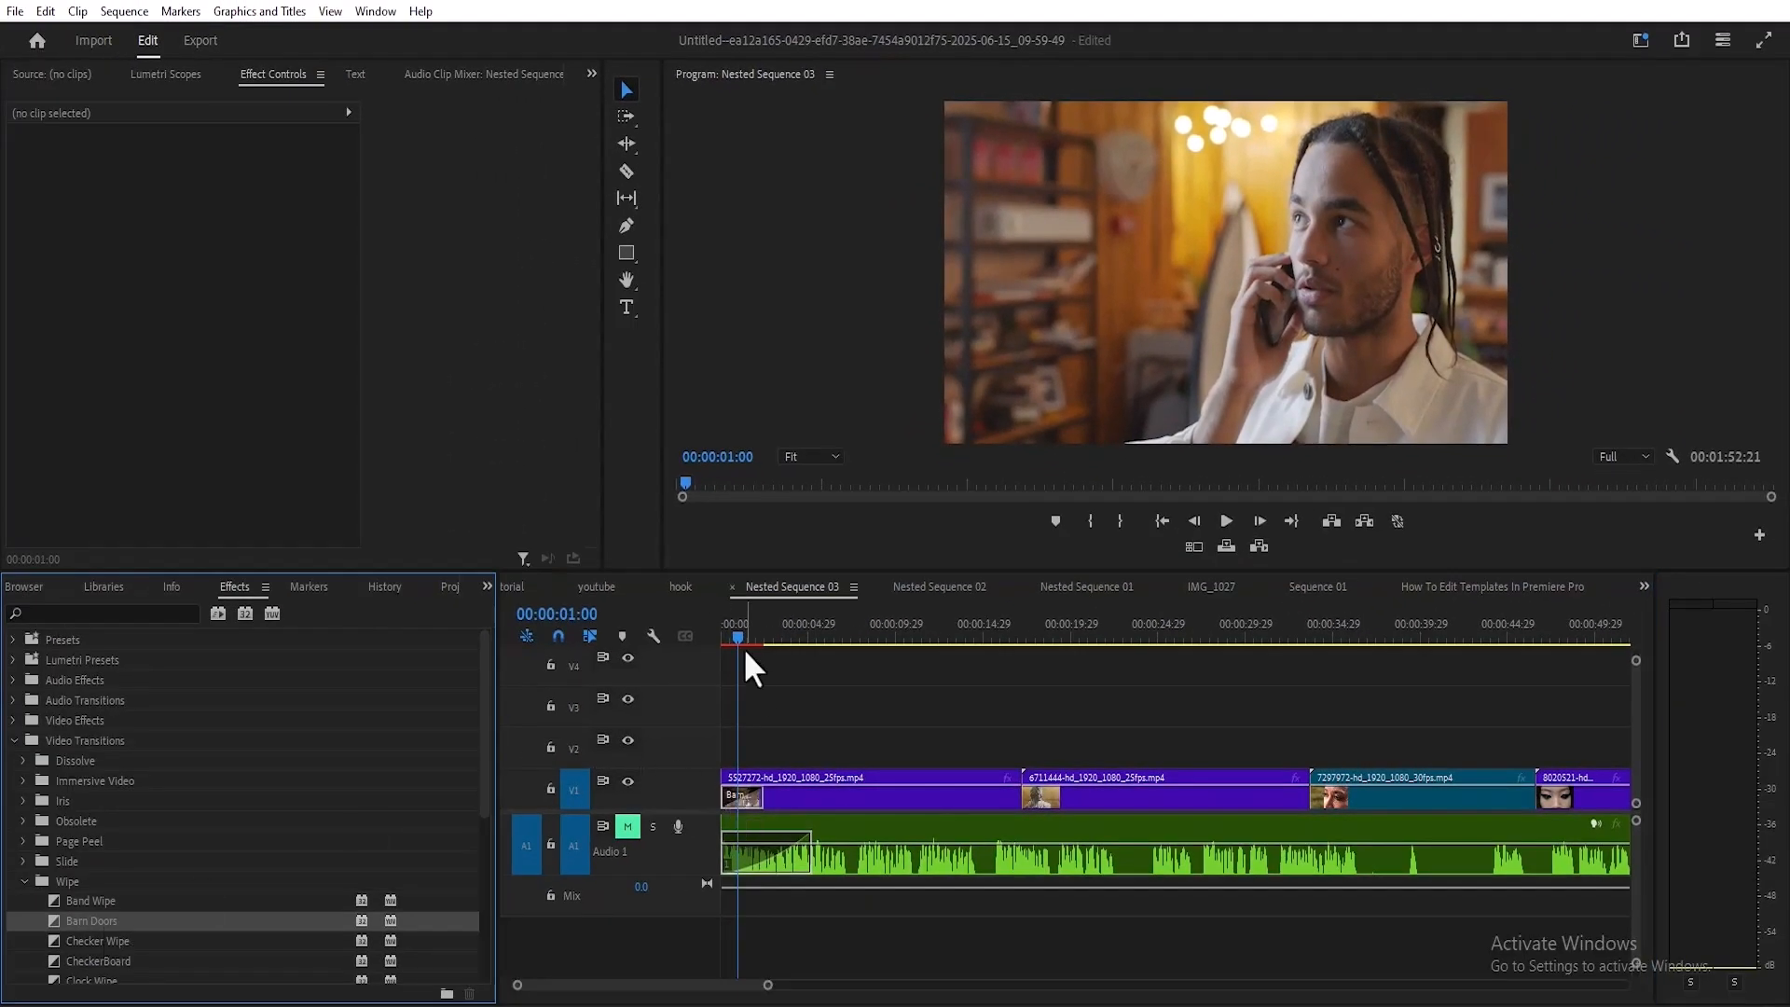
Step: Preview the Barn Doors transition at the start of the first V1 clip
{"action": "left_click_drag", "start_coordinate": [741, 639], "coordinate": [622, 635]}
{"action": "key", "text": "space"}
{"action": "key", "text": "space"}
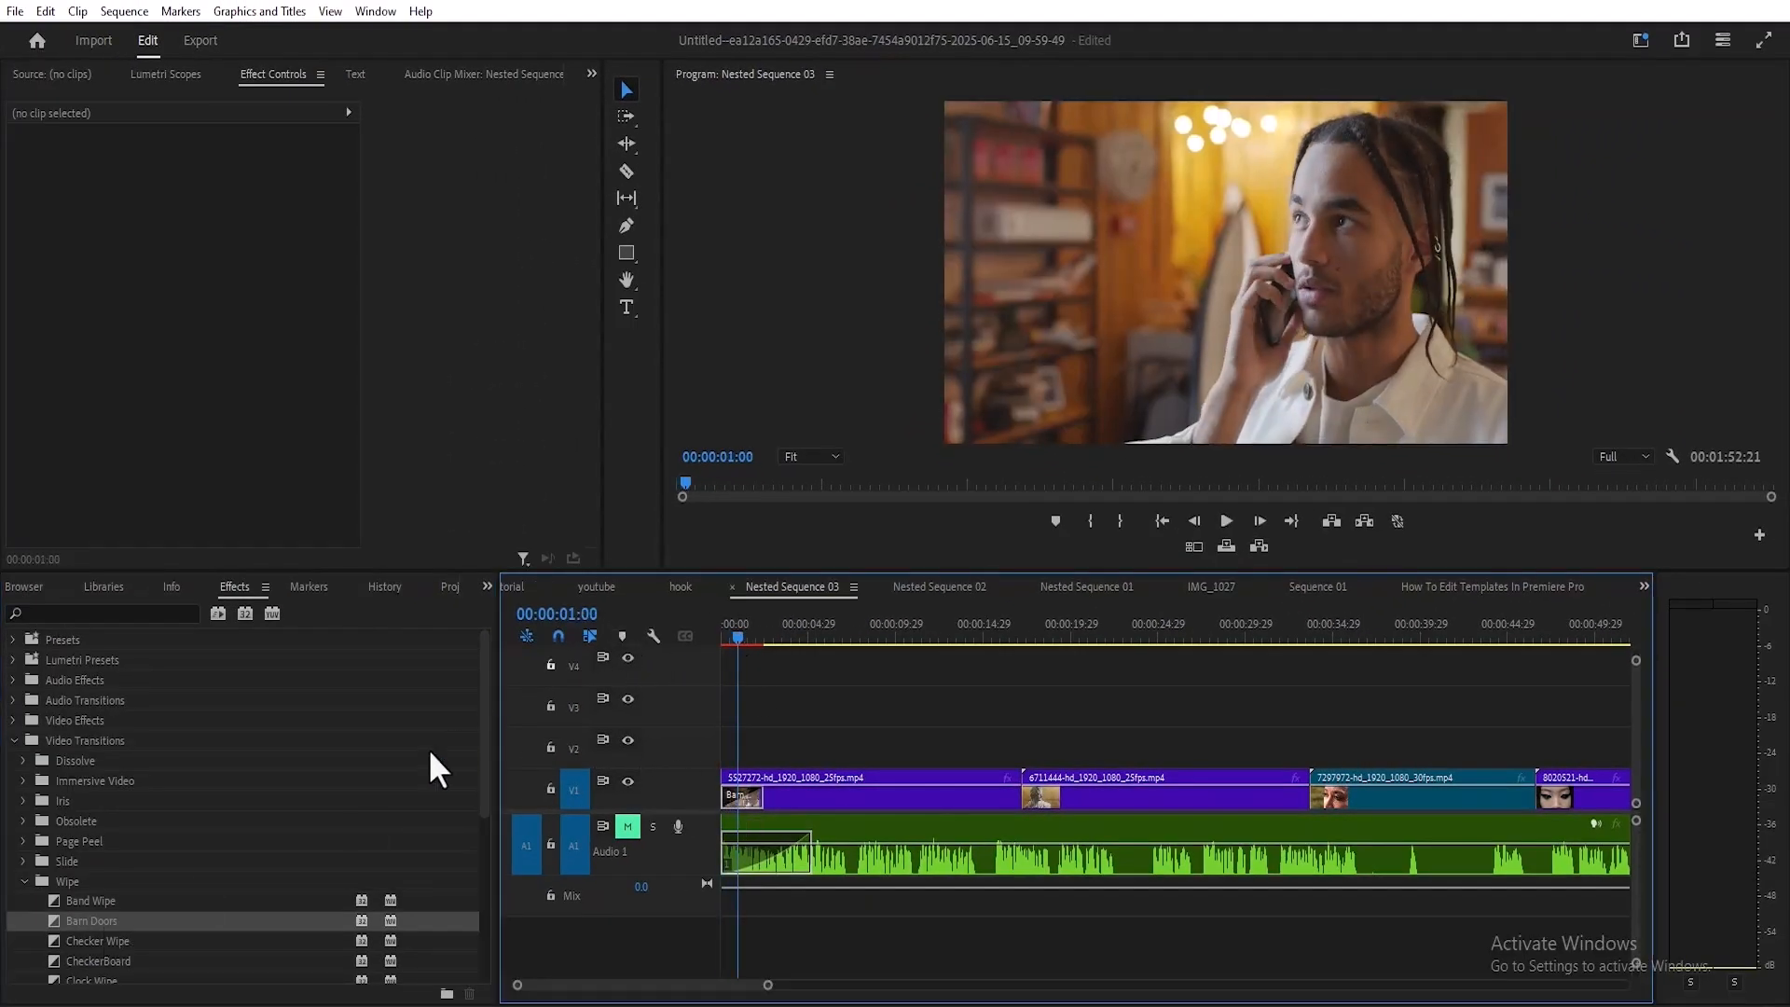
Step: Try the Clock Wipe transition at the start of the first V1 clip and play it from the beginning
{"action": "left_click", "coordinate": [98, 982]}
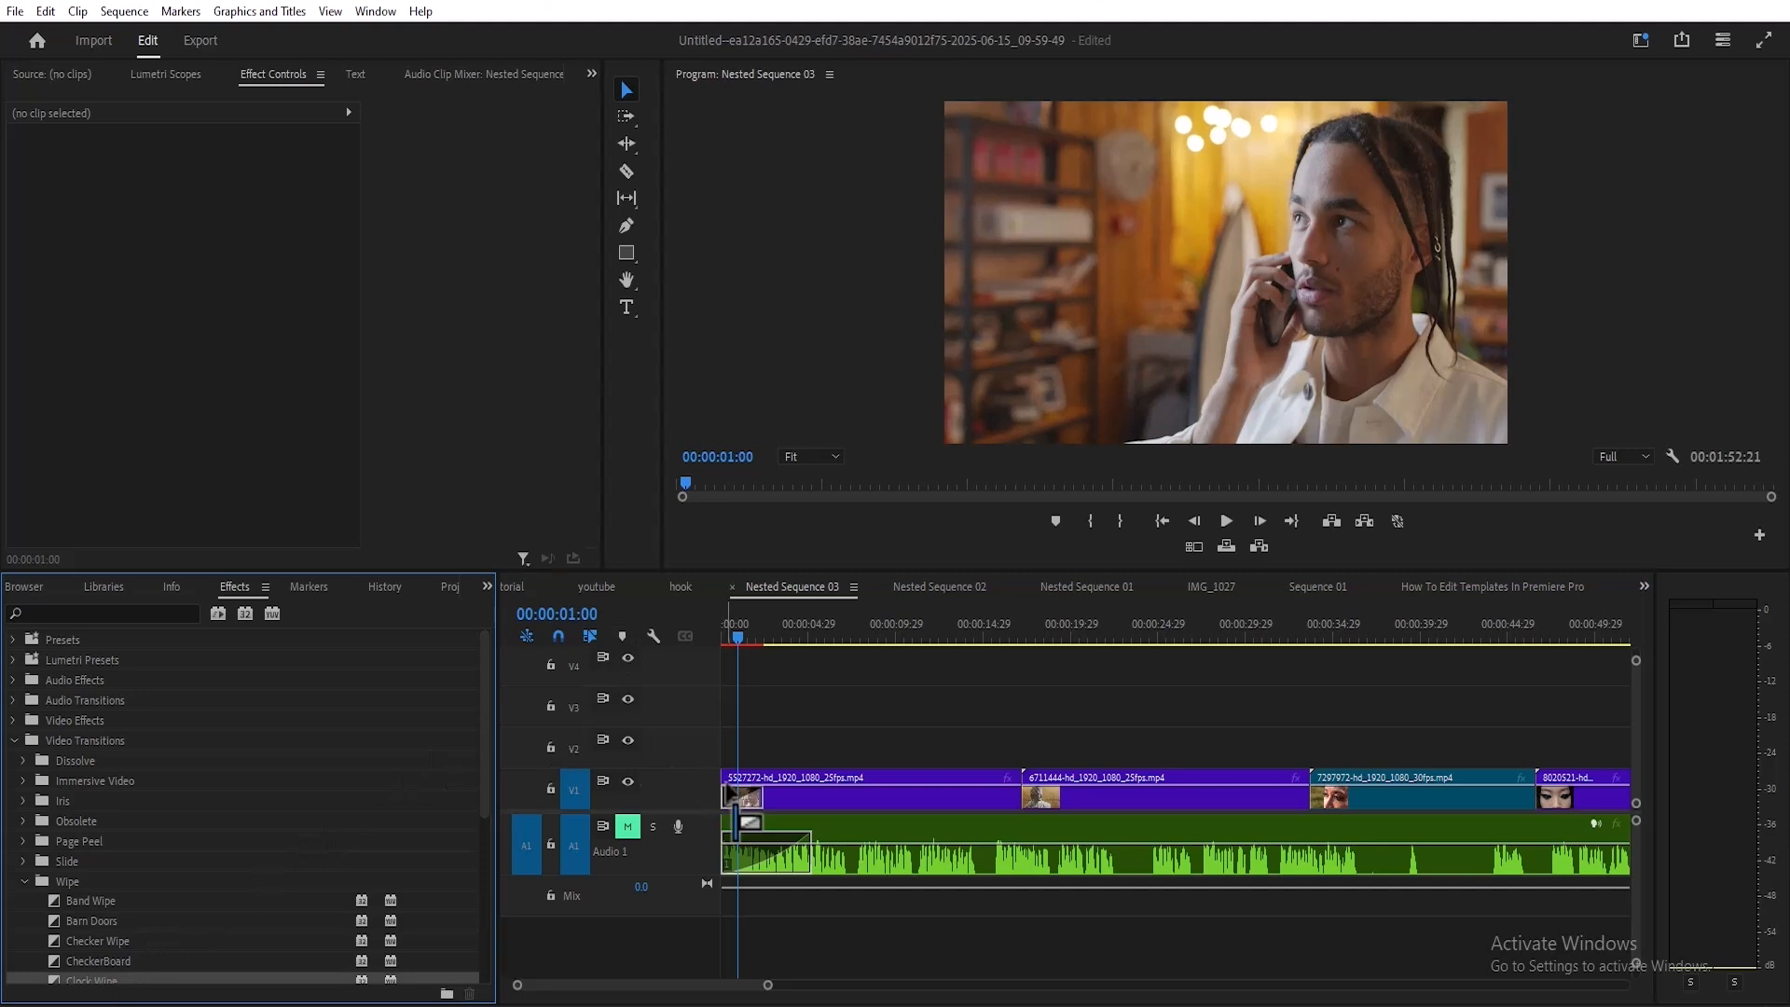
{"action": "left_click_drag", "start_coordinate": [739, 808], "coordinate": [738, 808]}
{"action": "left_click_drag", "start_coordinate": [741, 644], "coordinate": [634, 624]}
{"action": "key", "text": "space"}
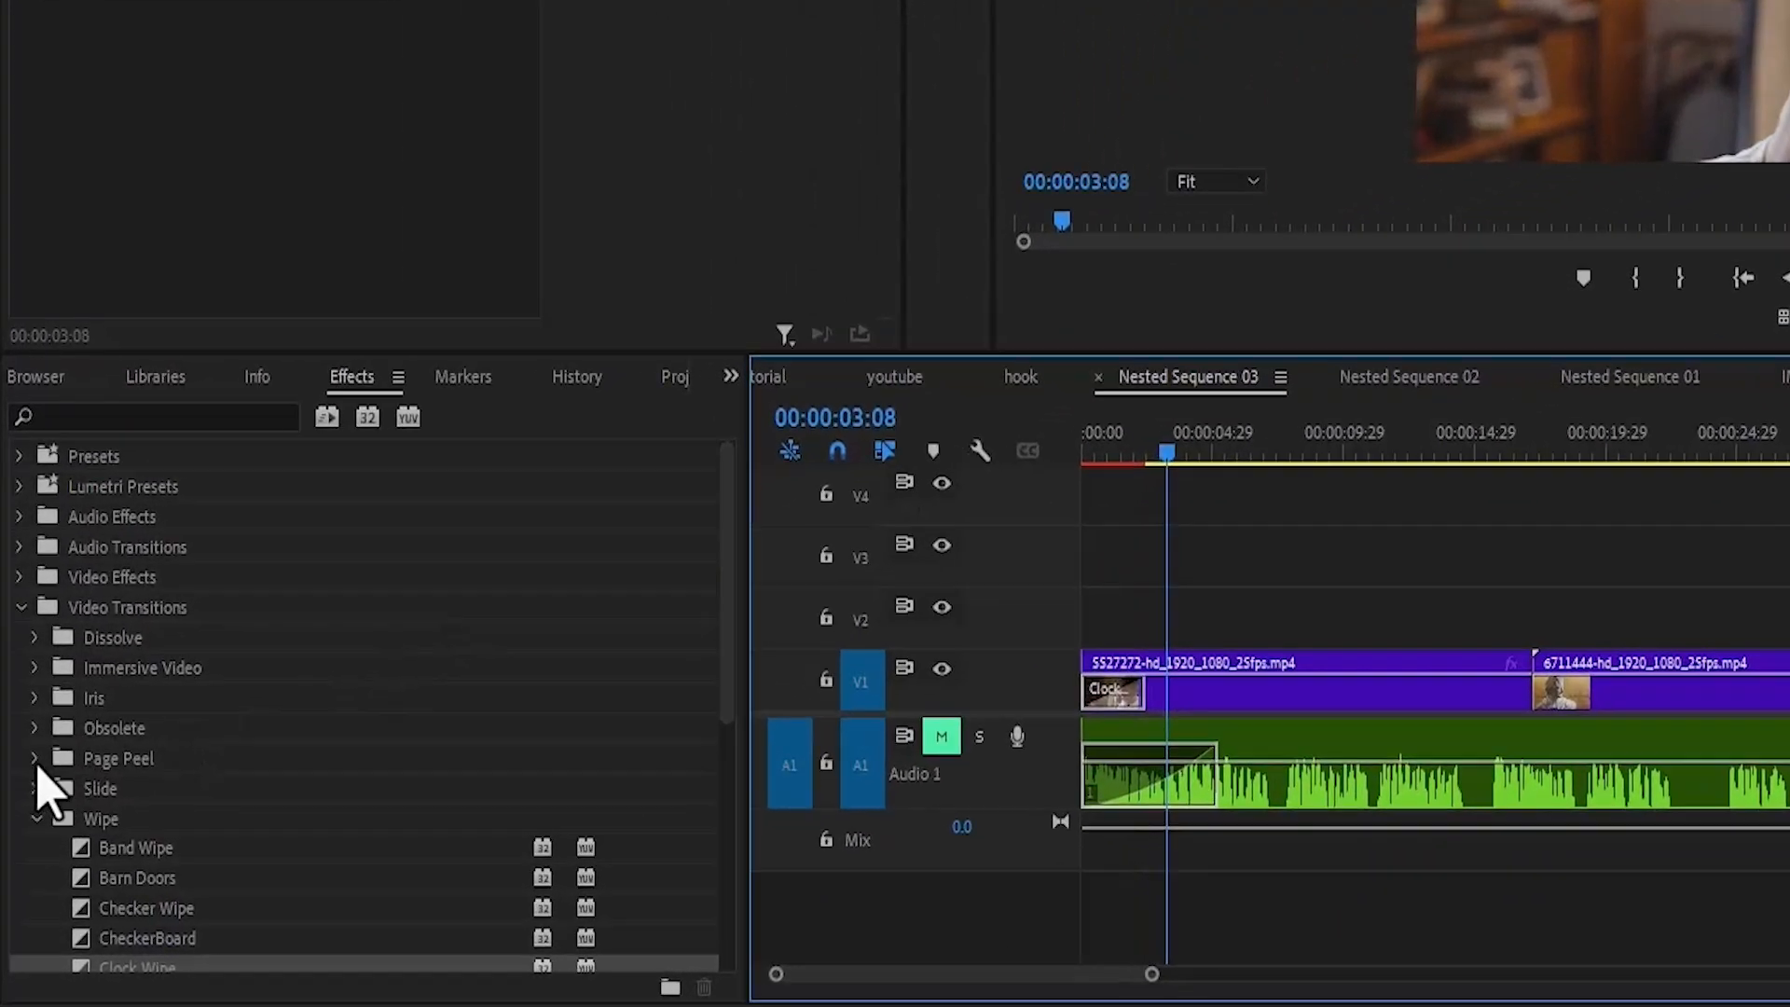
Step: Apply the Page Peel transition to the start of the first V1 clip and play it from the beginning
{"action": "left_click", "coordinate": [35, 760]}
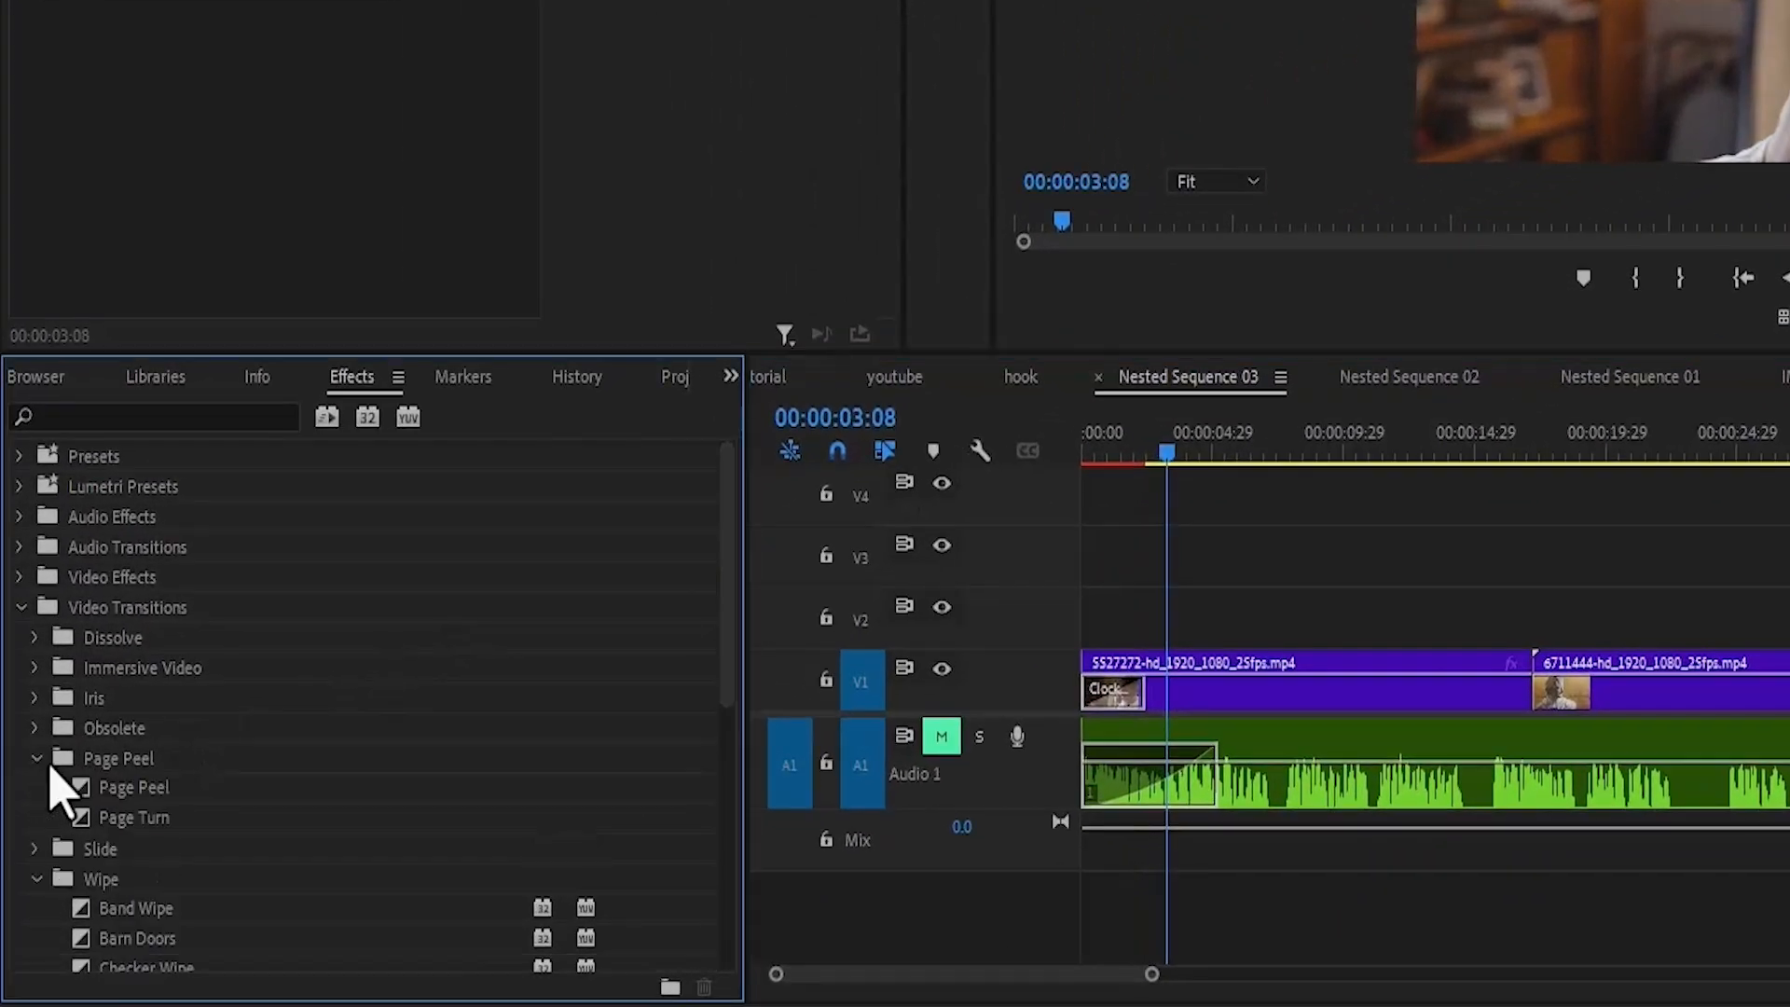
{"action": "left_click_drag", "start_coordinate": [112, 788], "coordinate": [1092, 679]}
{"action": "left_click_drag", "start_coordinate": [623, 927], "coordinate": [626, 931]}
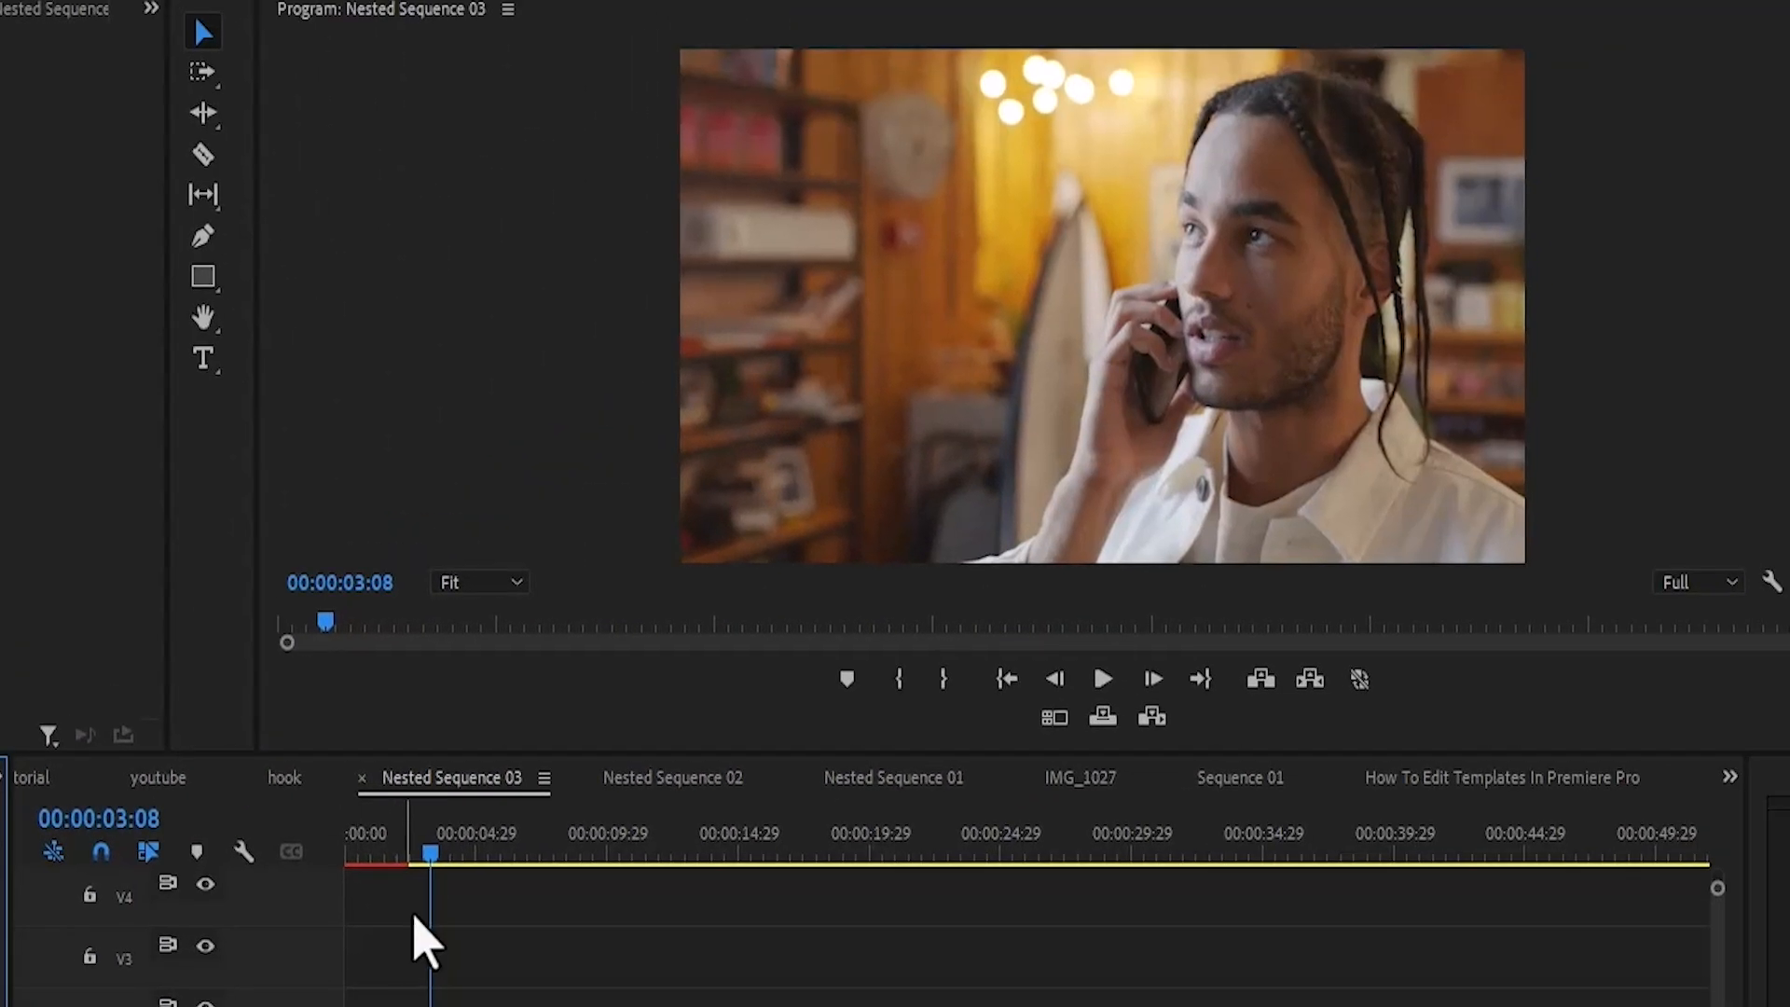
{"action": "left_click_drag", "start_coordinate": [705, 704], "coordinate": [539, 708]}
{"action": "key", "text": "space"}
{"action": "key", "text": "space"}
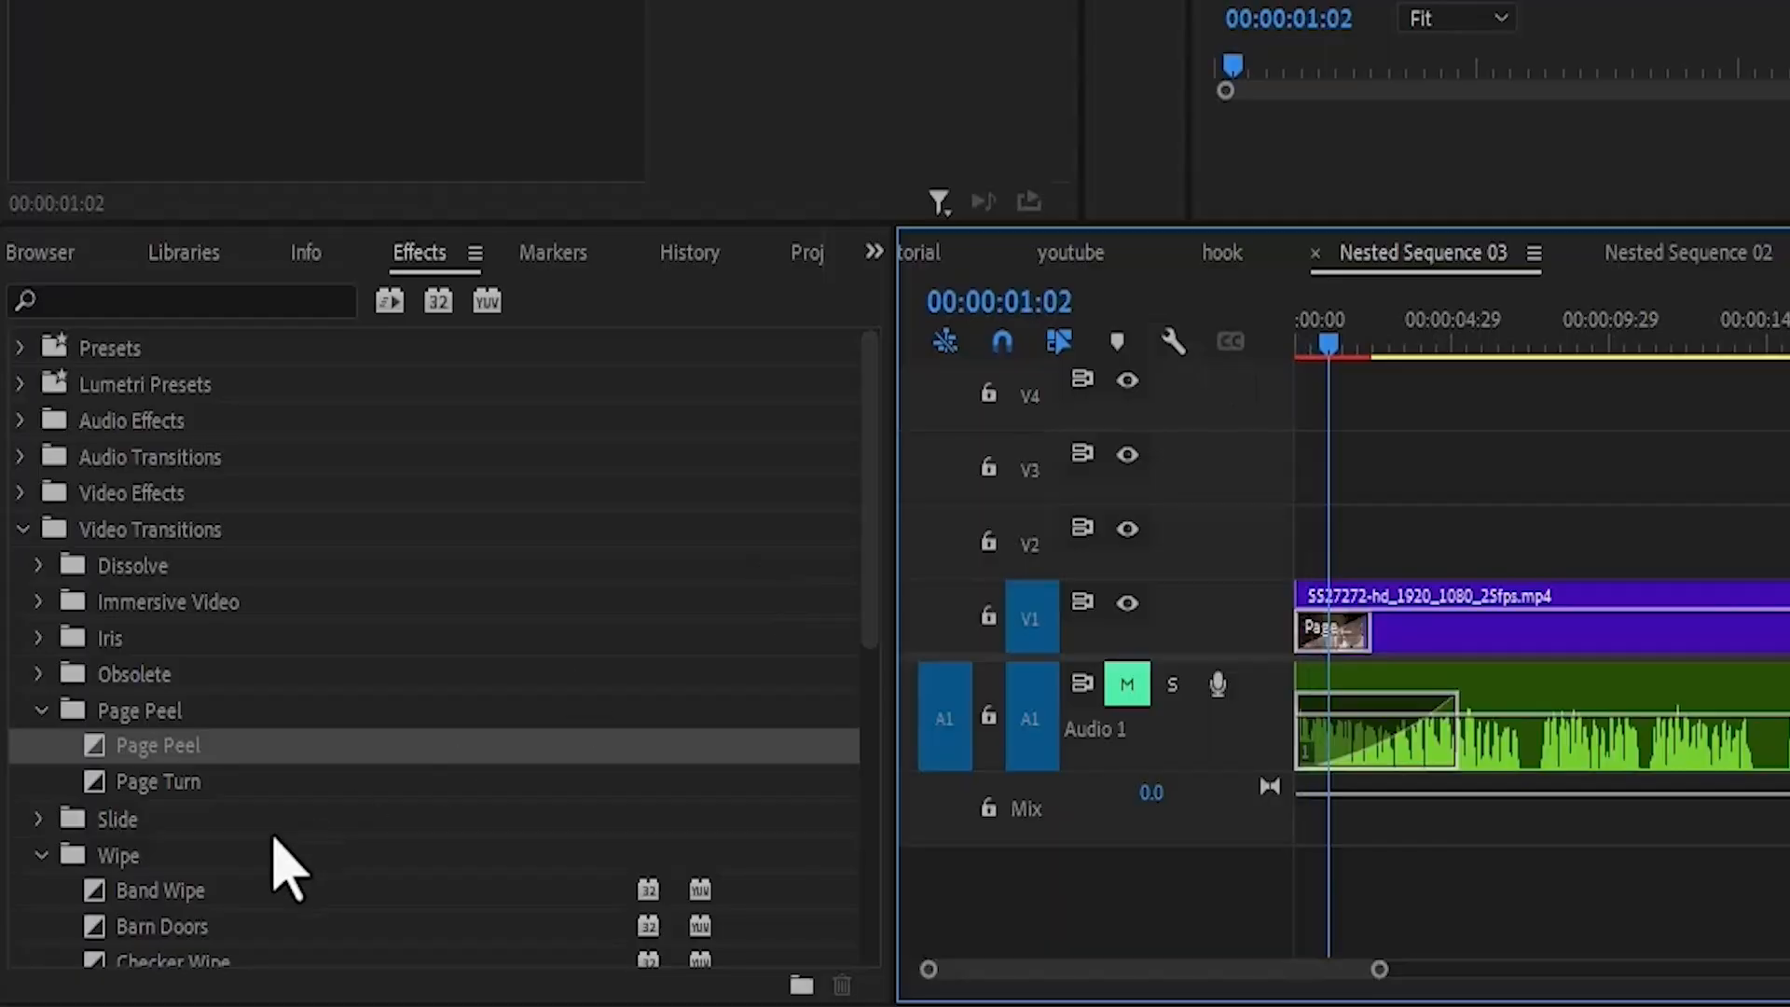
Step: Lengthen the first V1 clip's Page Peel transition to about 6 seconds and play it back
{"action": "left_click", "coordinate": [180, 799]}
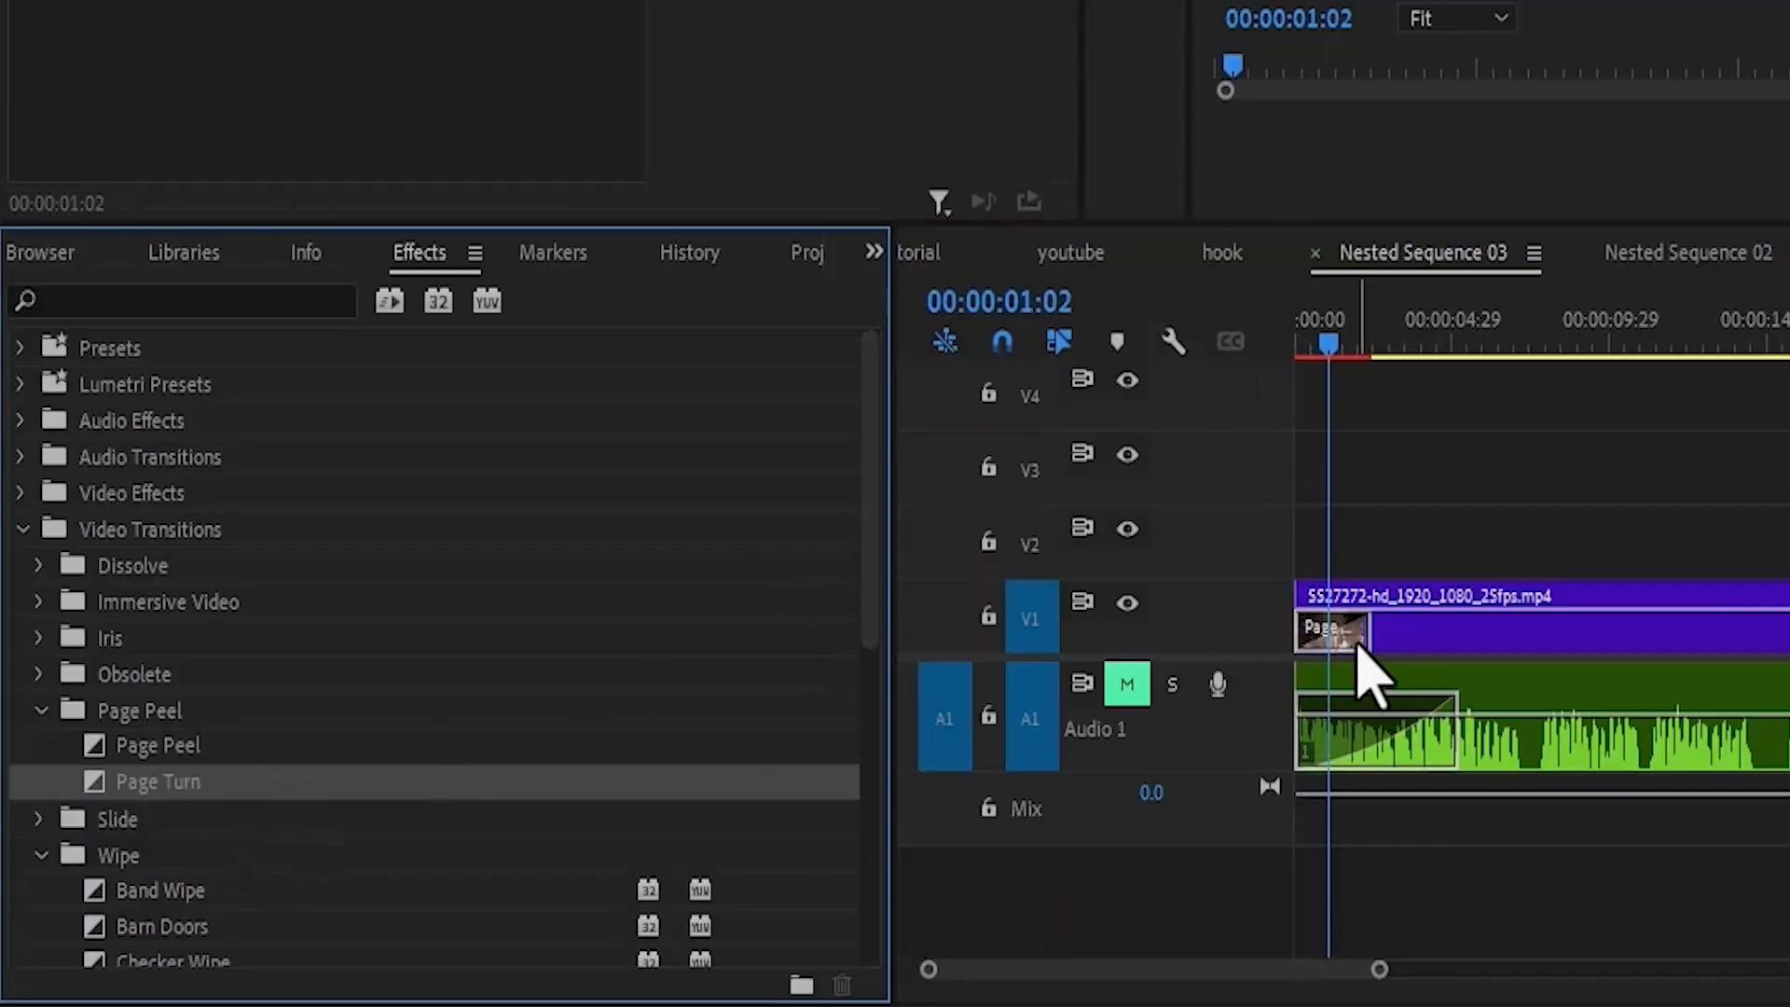
{"action": "left_click_drag", "start_coordinate": [1368, 632], "coordinate": [1484, 634]}
{"action": "left_click_drag", "start_coordinate": [956, 783], "coordinate": [962, 784]}
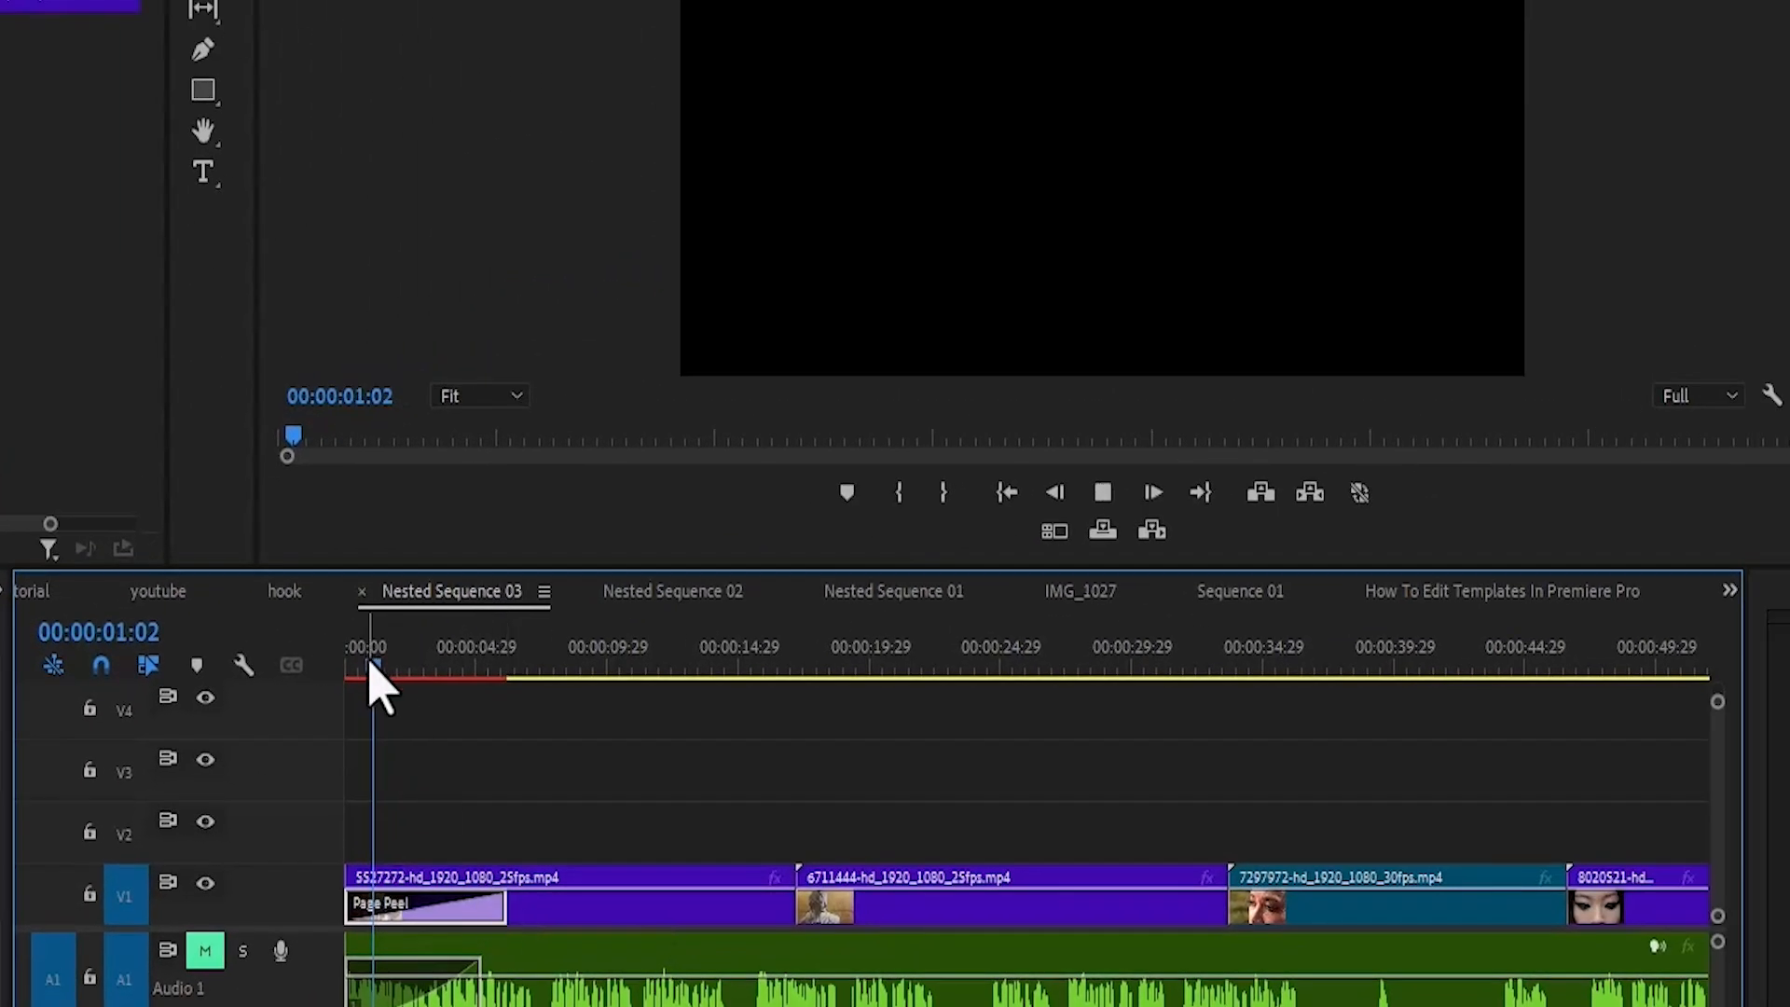
{"action": "key", "text": "space"}
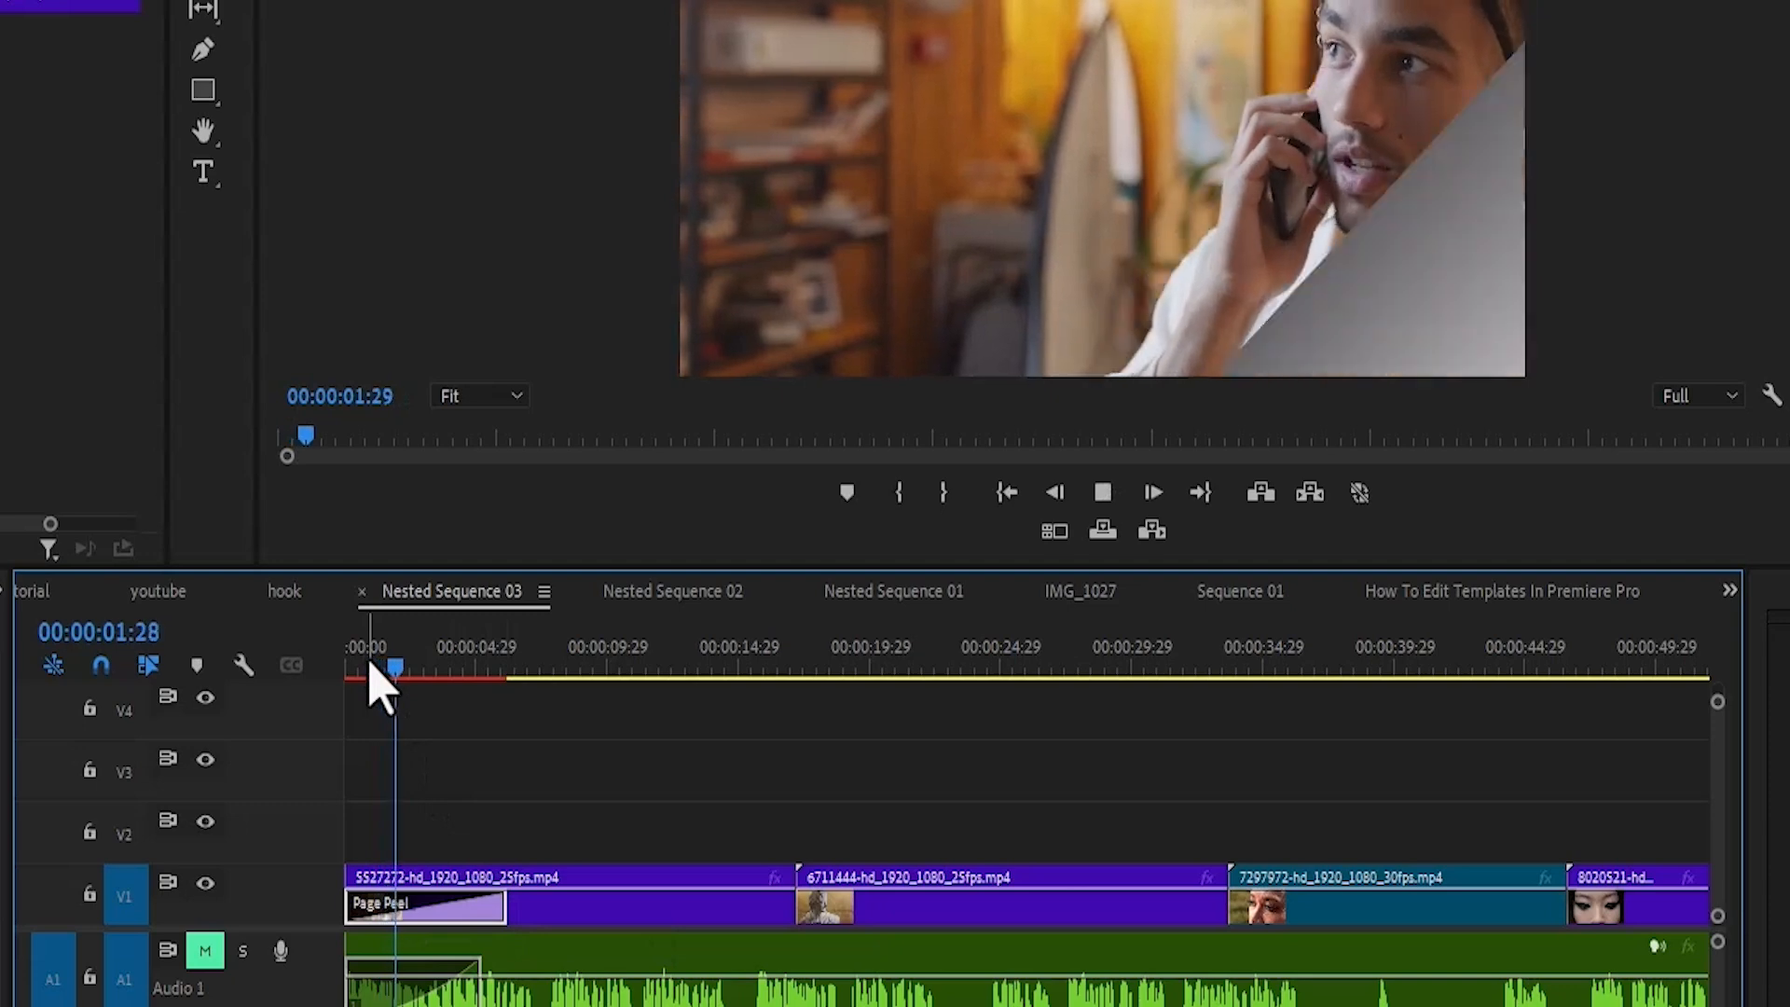
{"action": "key", "text": "space"}
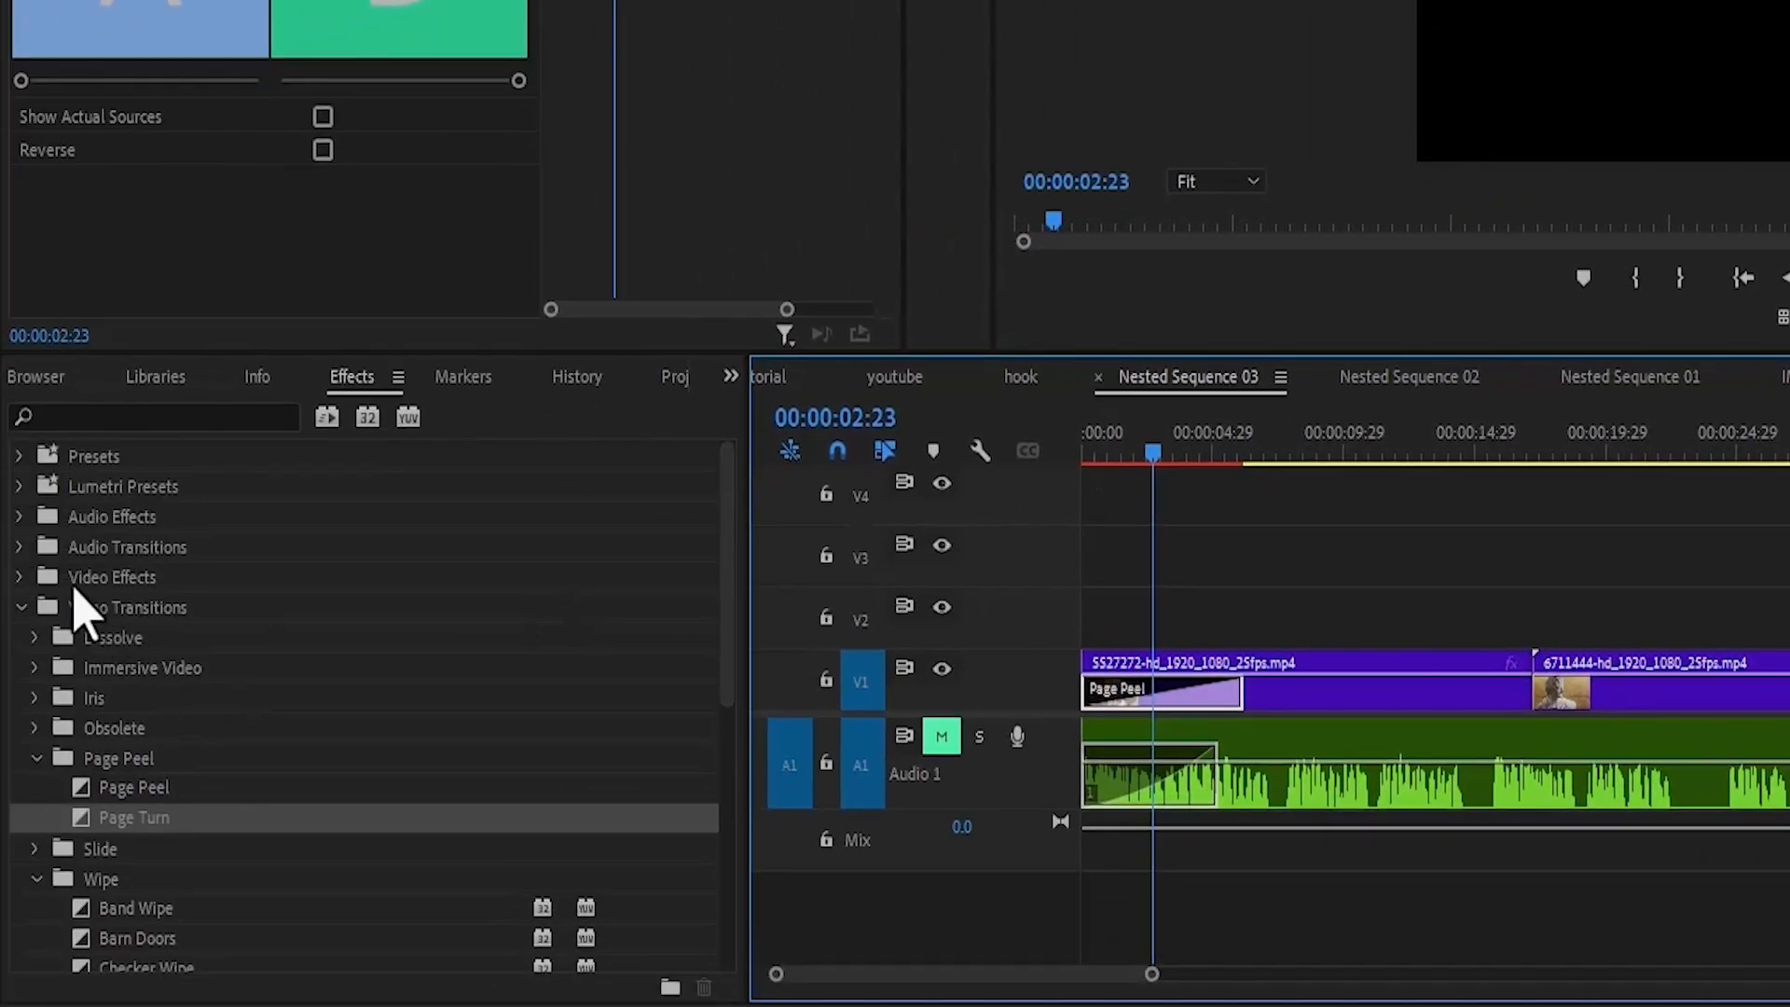
Step: Set the Constant Power crossfade as the default audio transition
{"action": "left_click", "coordinate": [19, 616]}
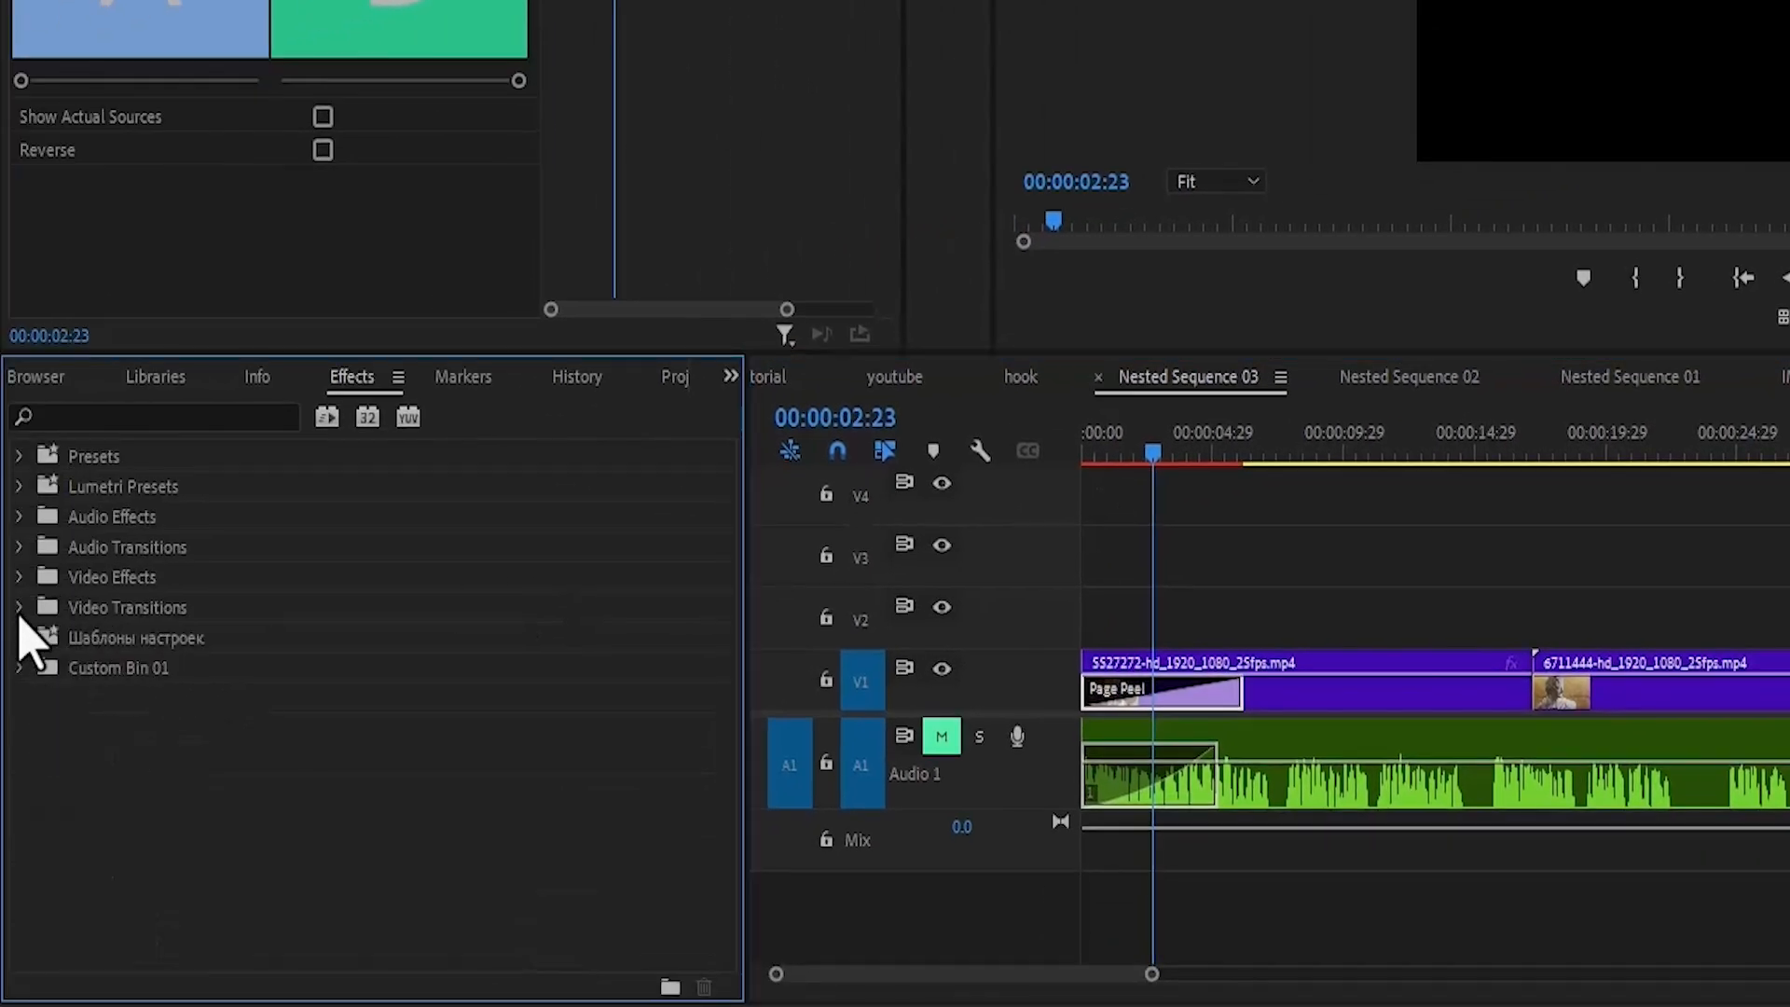
{"action": "left_click", "coordinate": [19, 612]}
{"action": "left_click", "coordinate": [20, 612]}
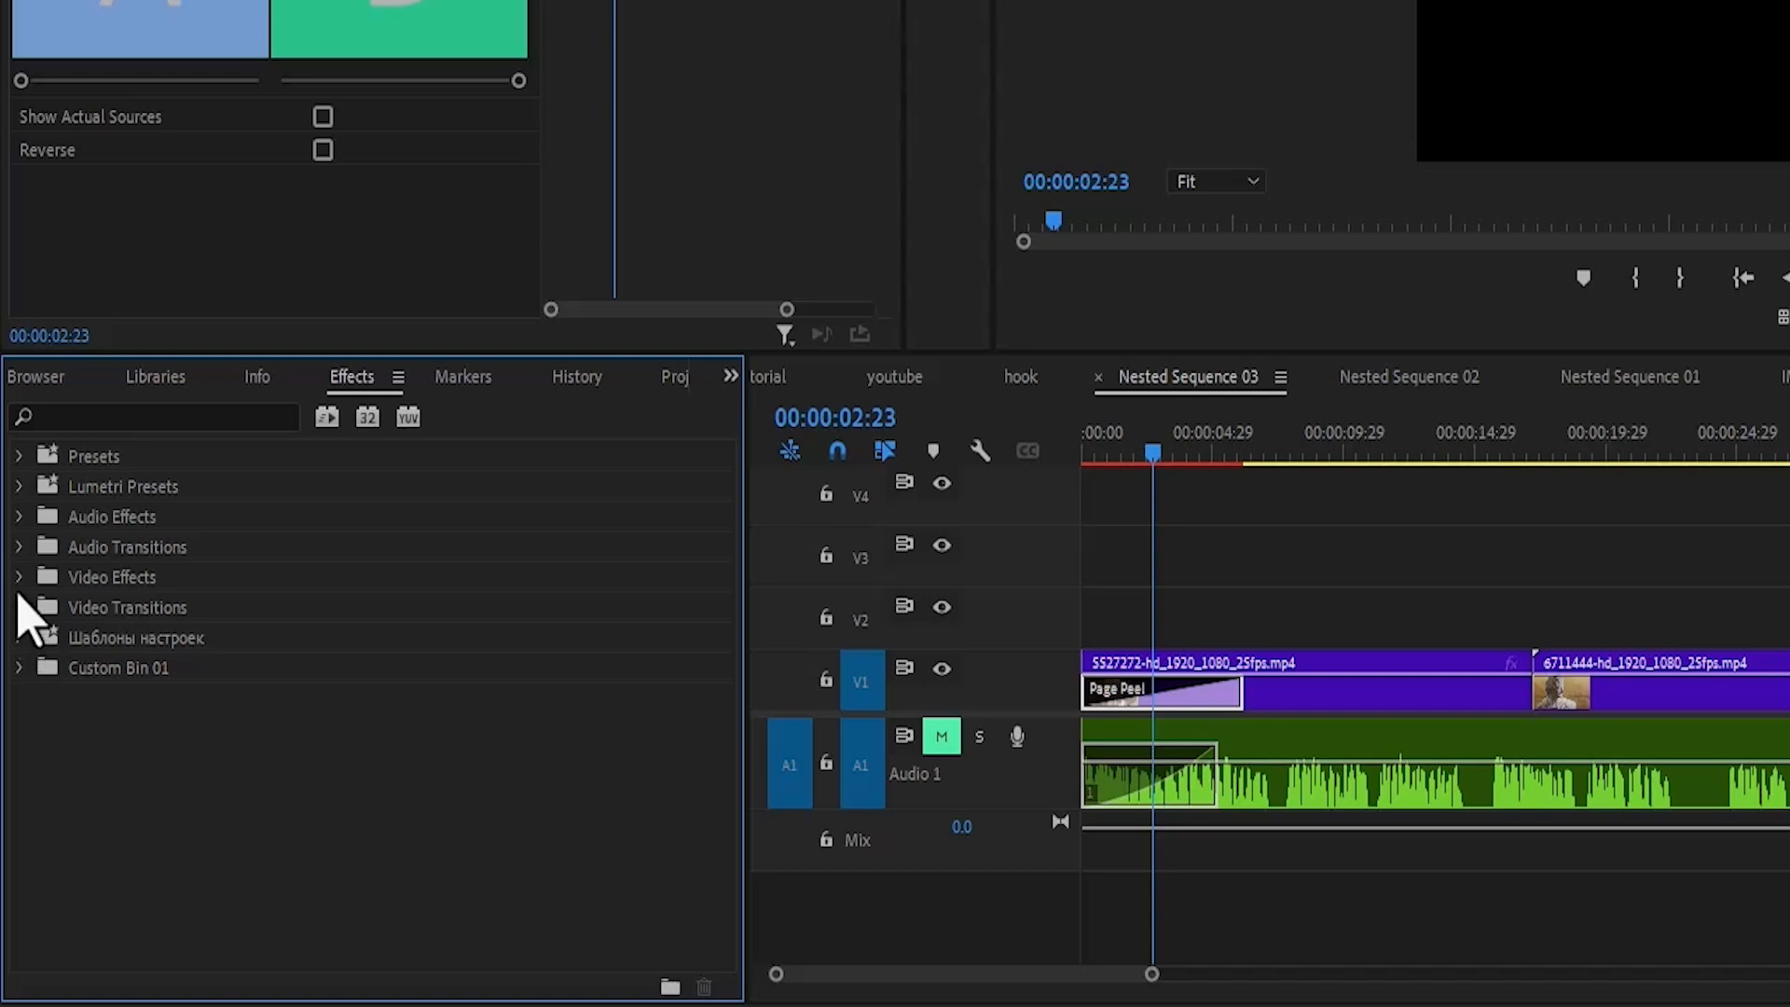
{"action": "left_click", "coordinate": [19, 547]}
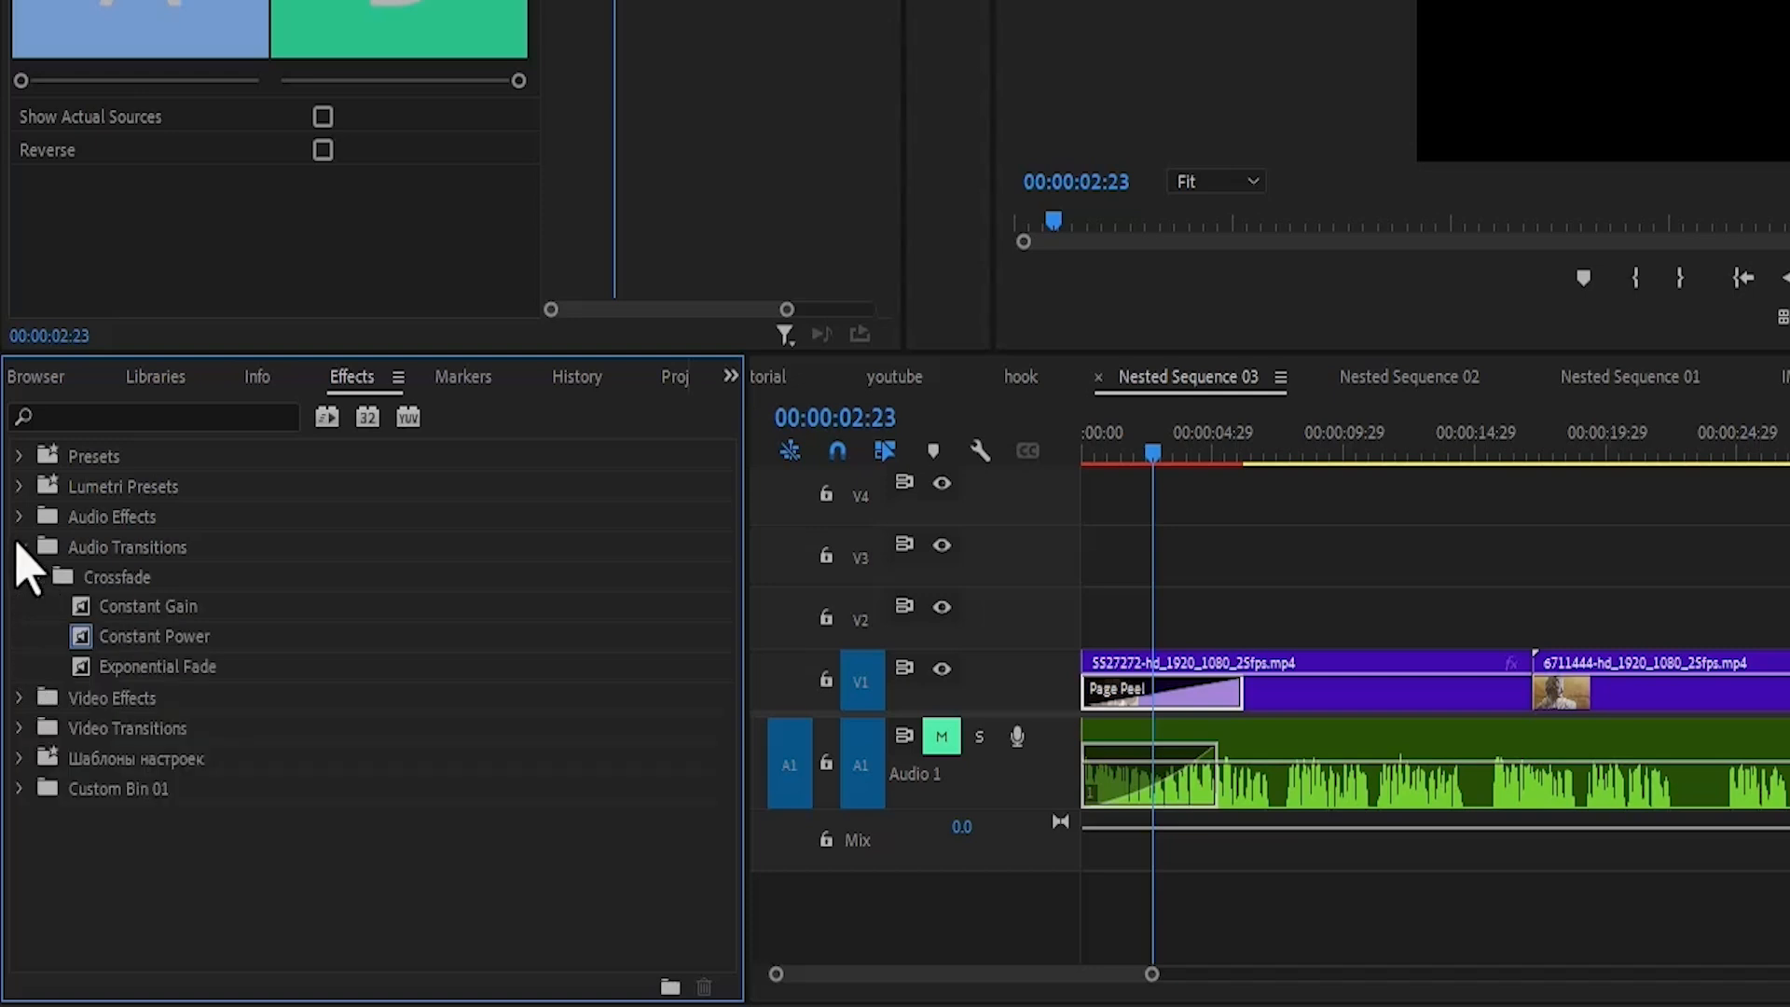
{"action": "right_click", "coordinate": [118, 642]}
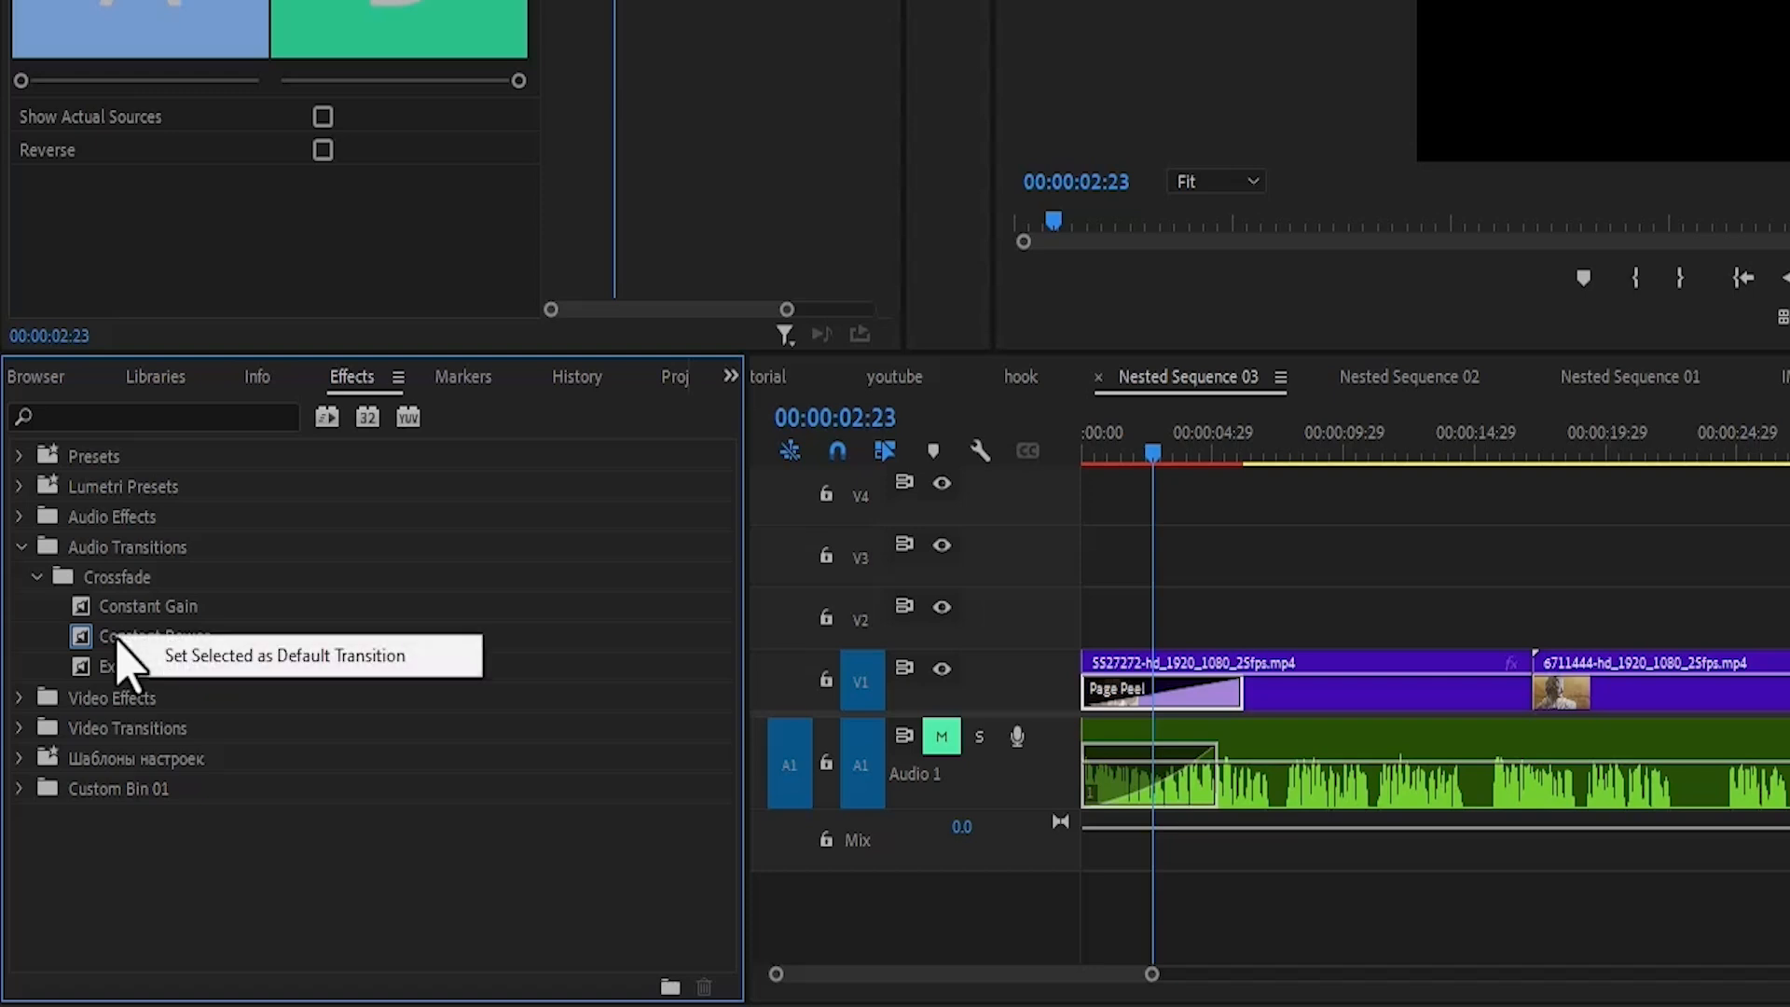
{"action": "left_click", "coordinate": [221, 657]}
{"action": "left_click", "coordinate": [19, 548]}
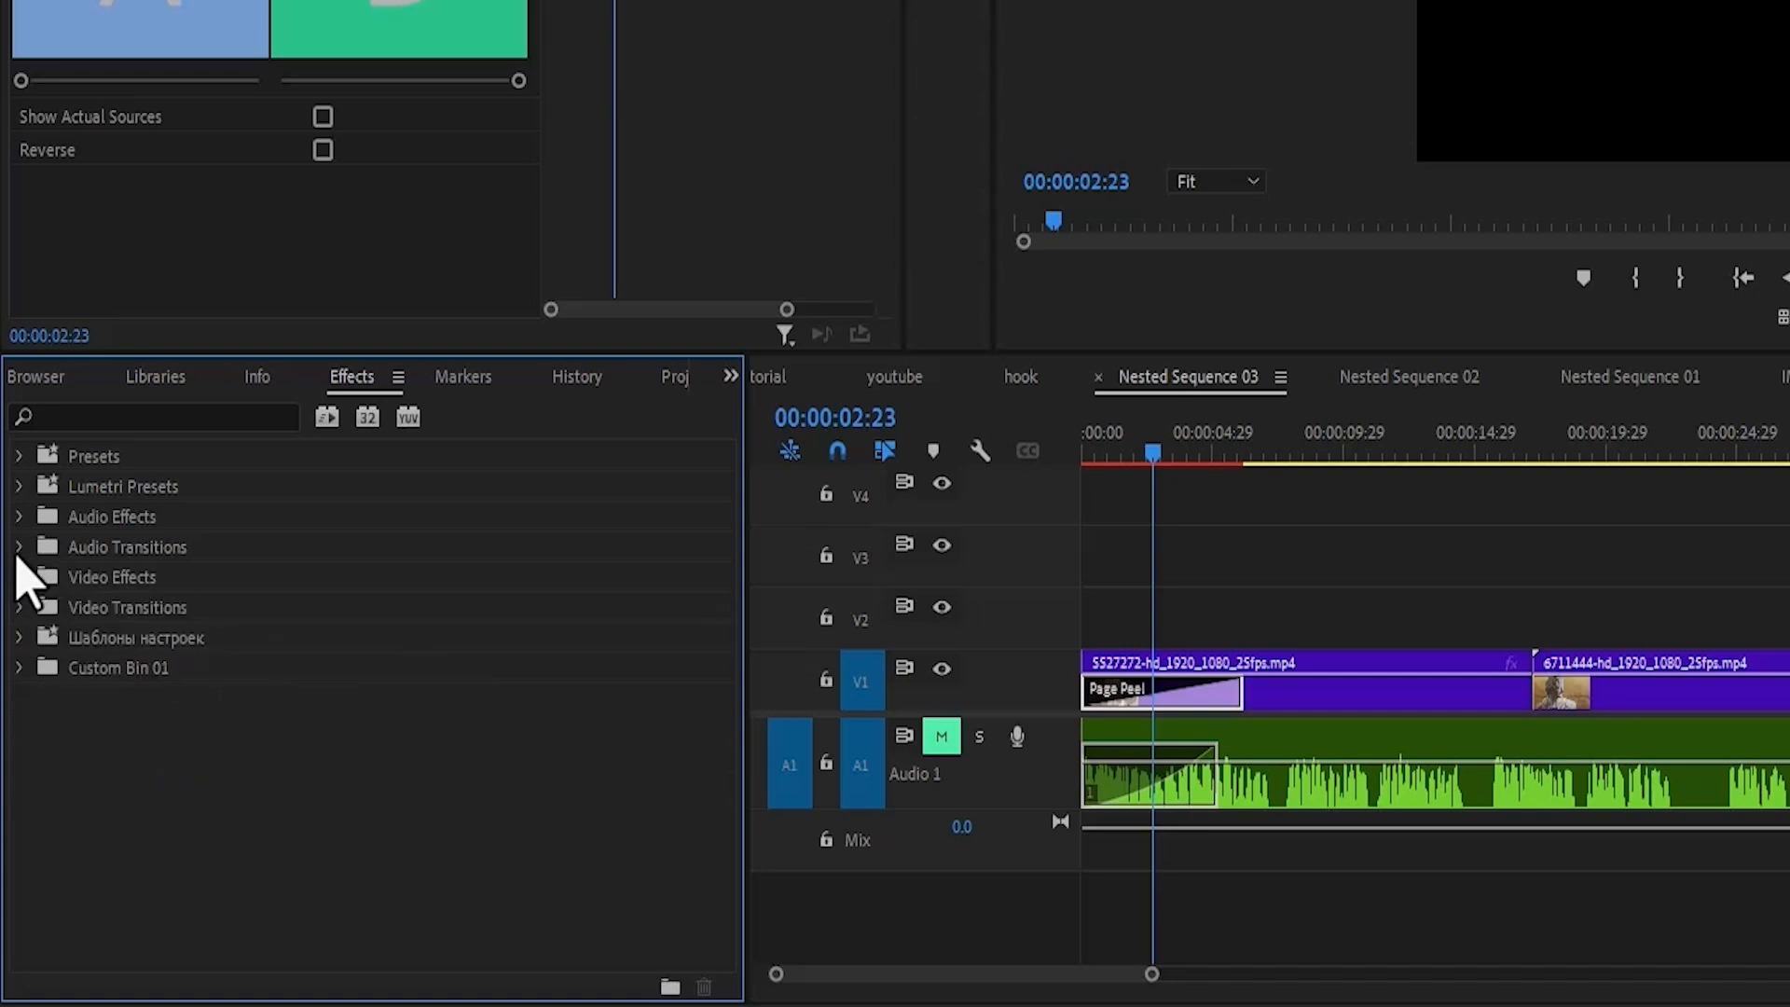
Step: Set the Dip to Black dissolve as the default video transition
{"action": "left_click", "coordinate": [20, 607]}
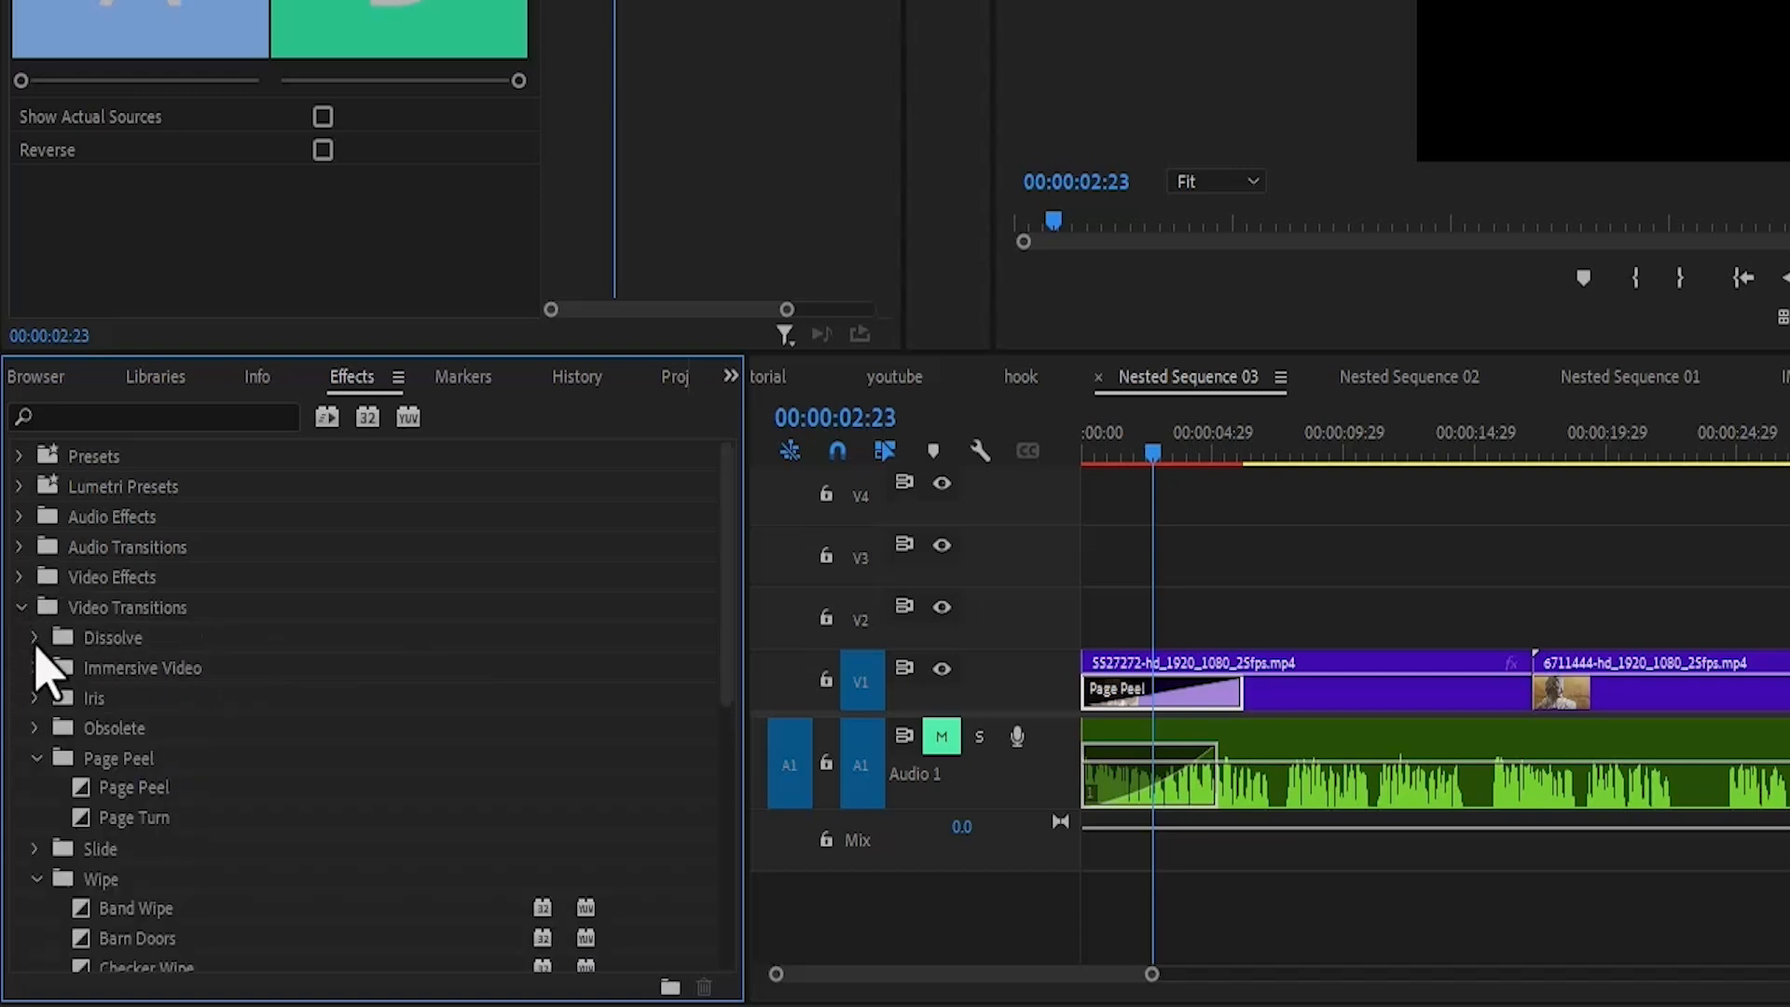
{"action": "left_click", "coordinate": [35, 642]}
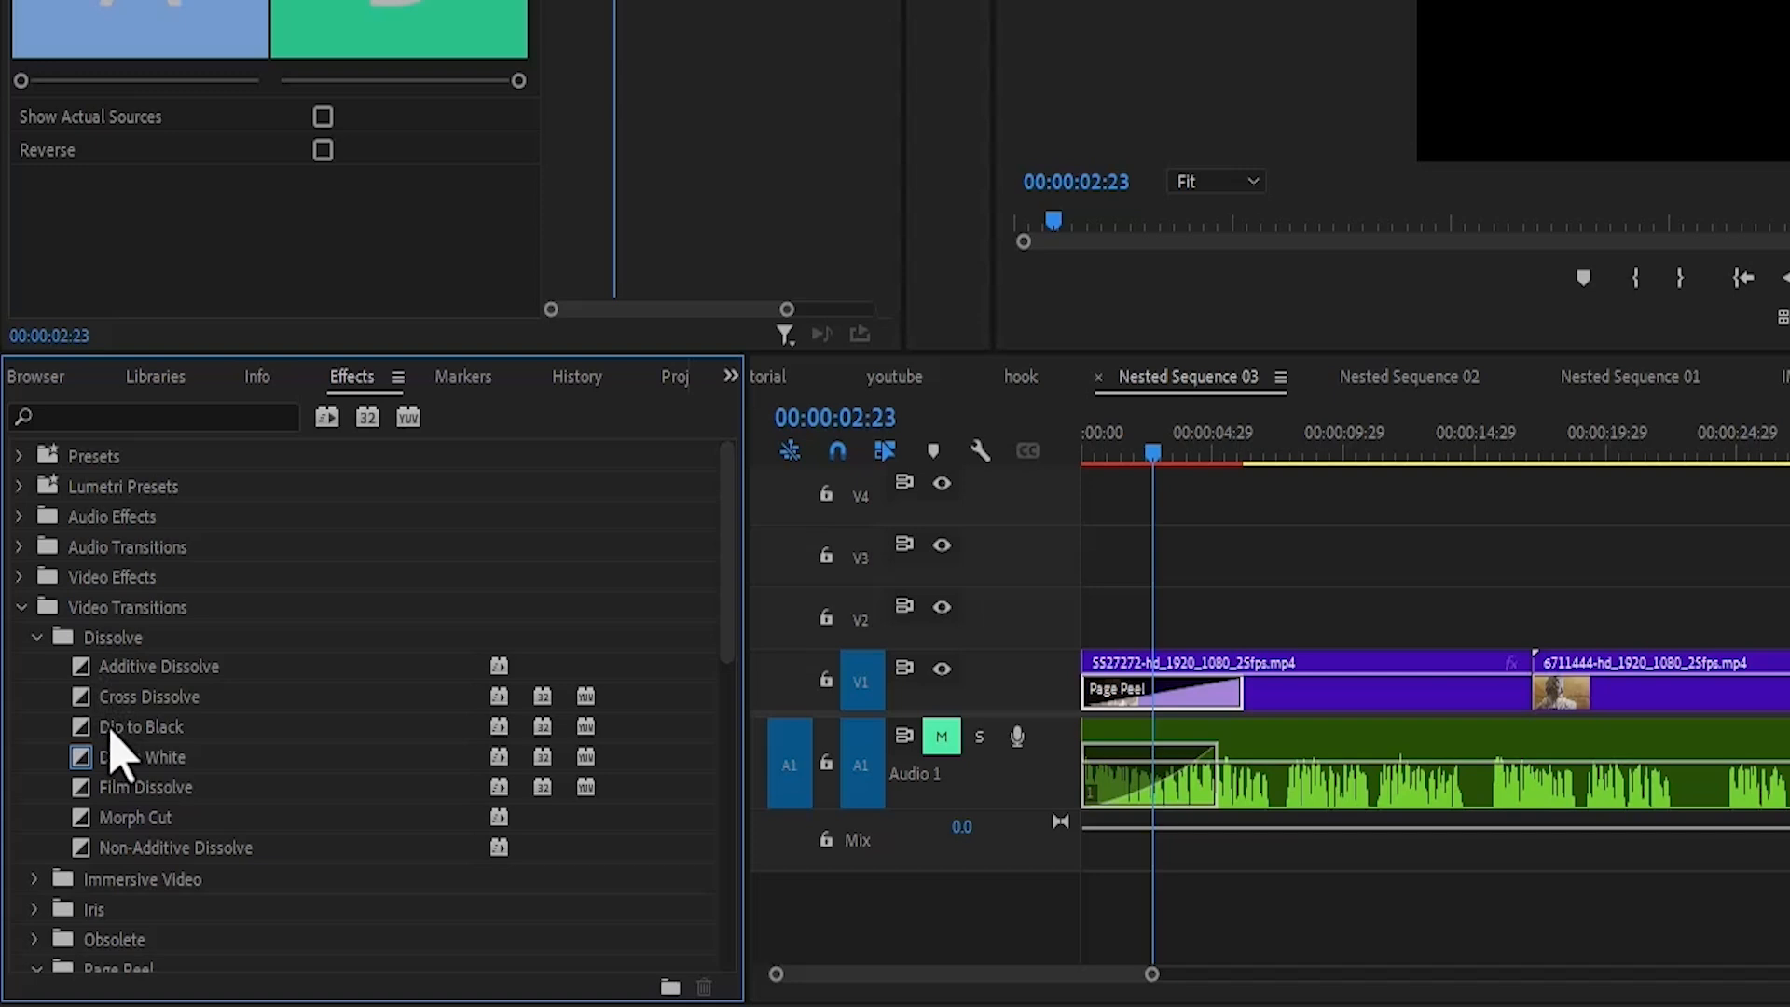
{"action": "left_click", "coordinate": [111, 735]}
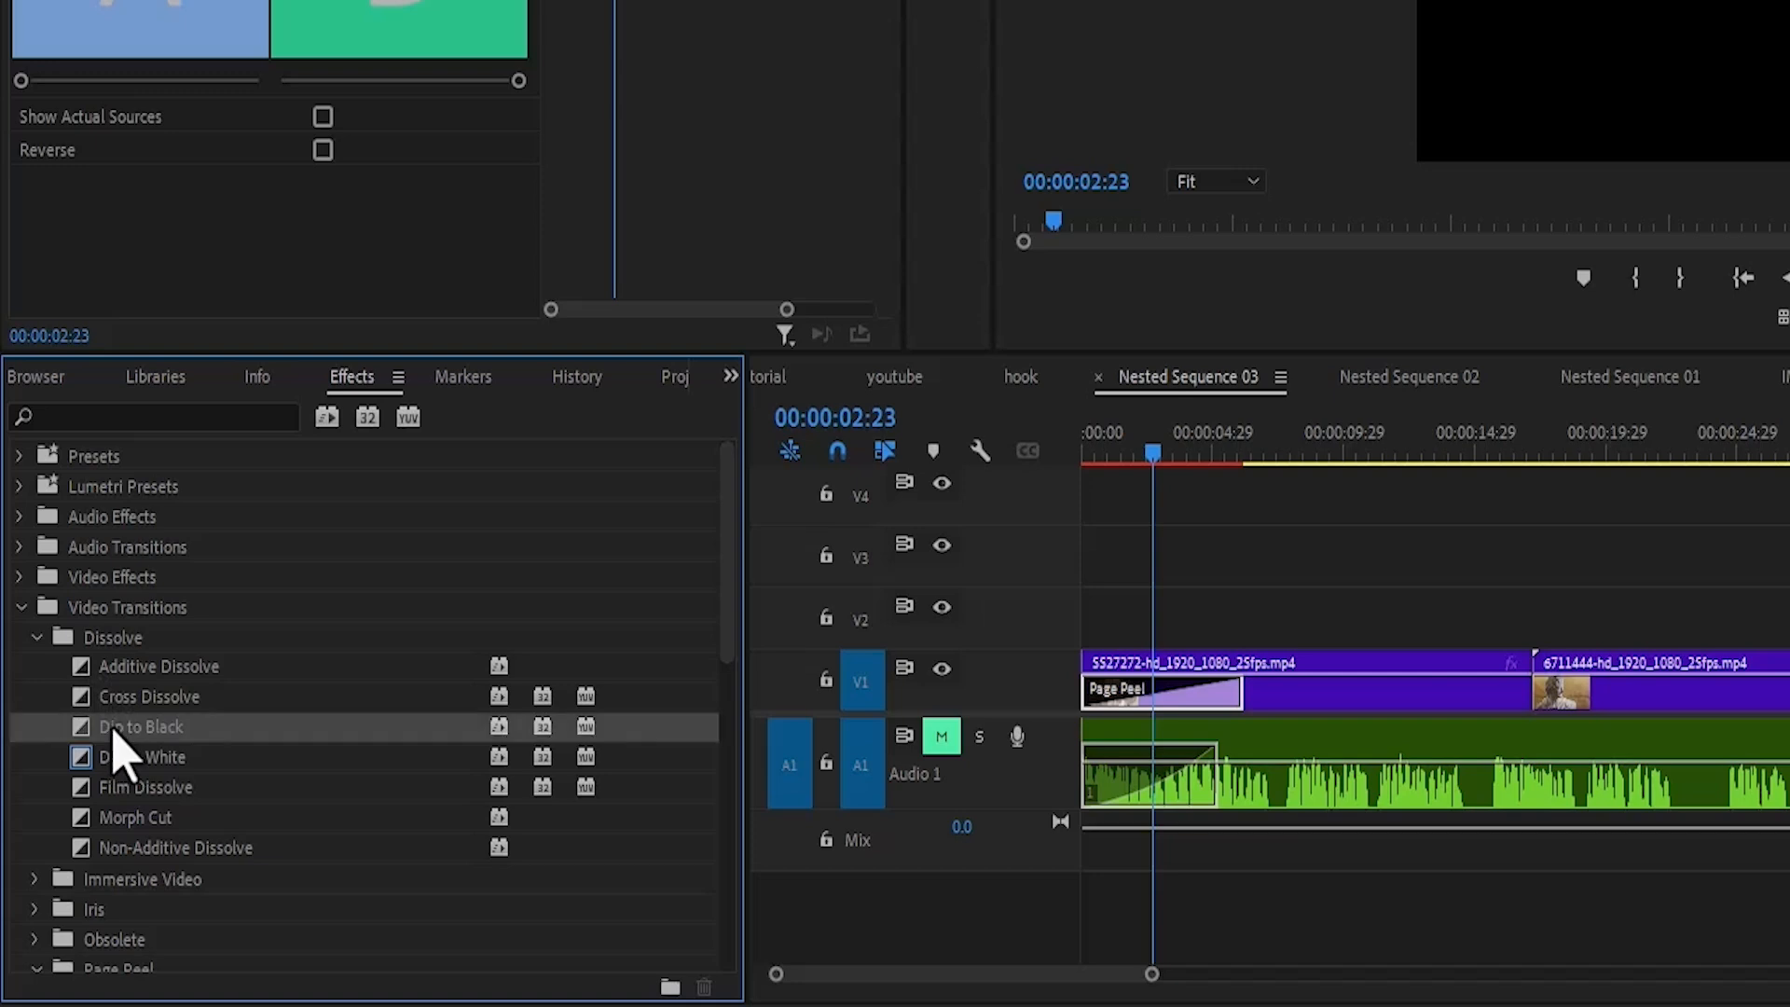
{"action": "right_click", "coordinate": [113, 742]}
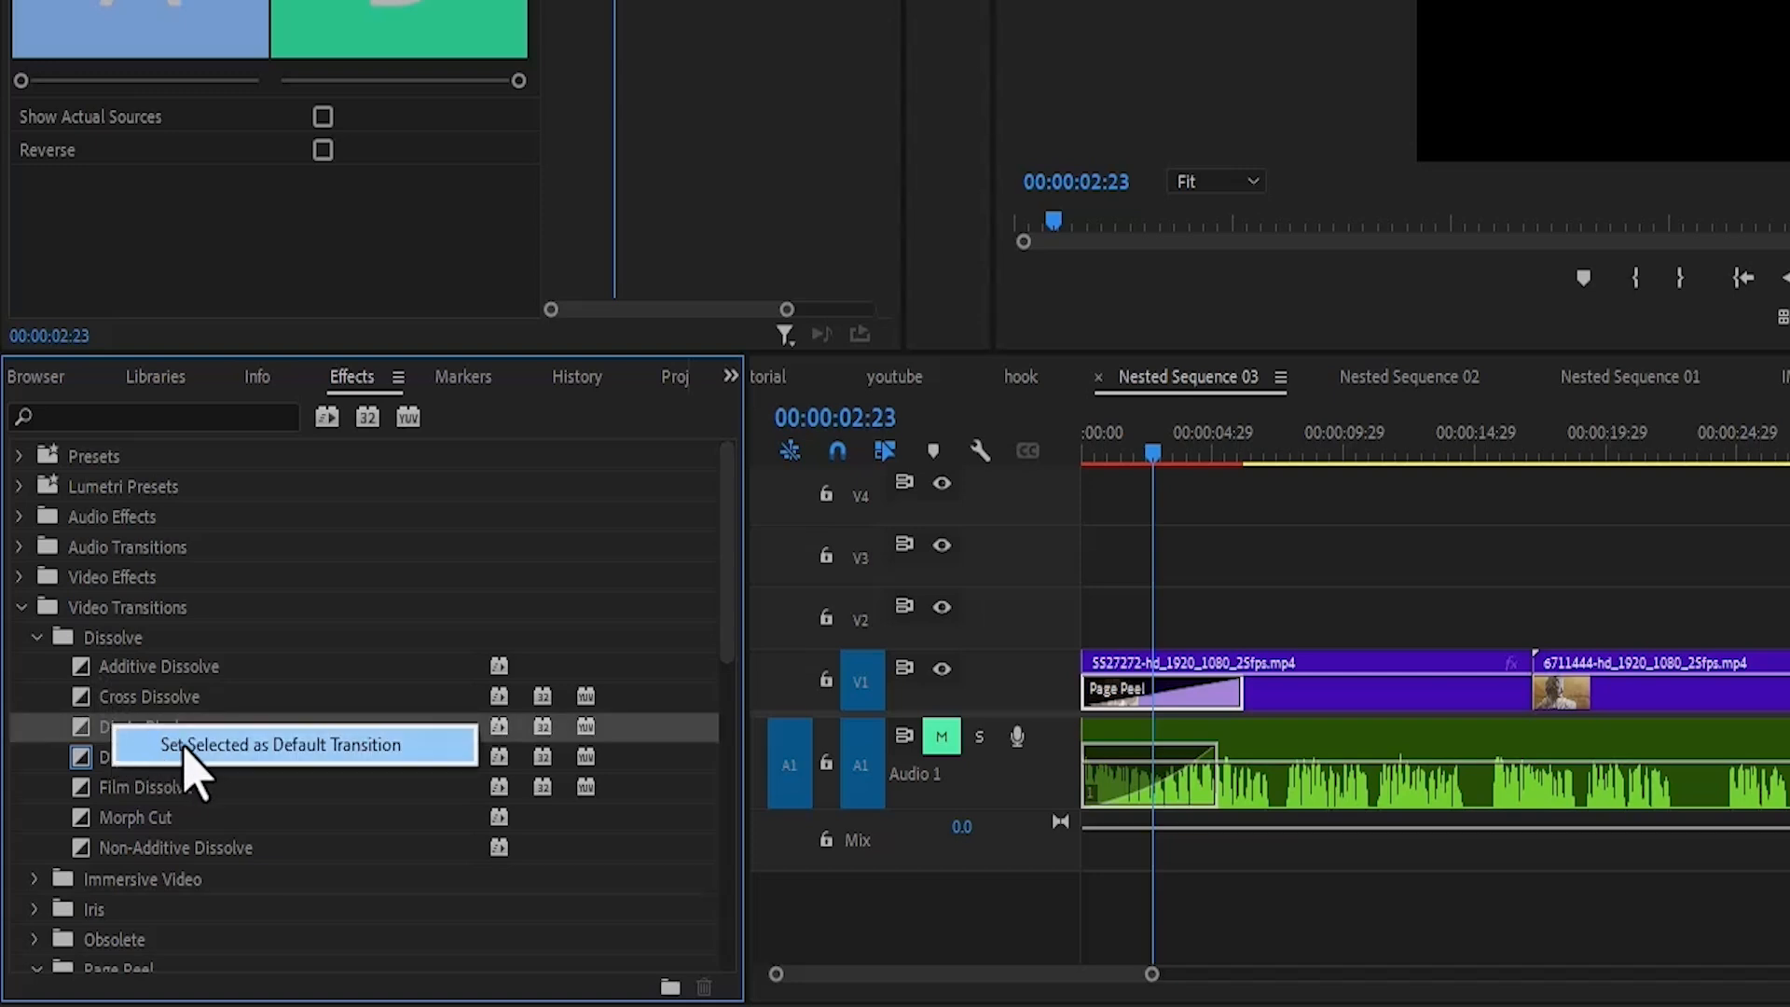
{"action": "left_click", "coordinate": [193, 746]}
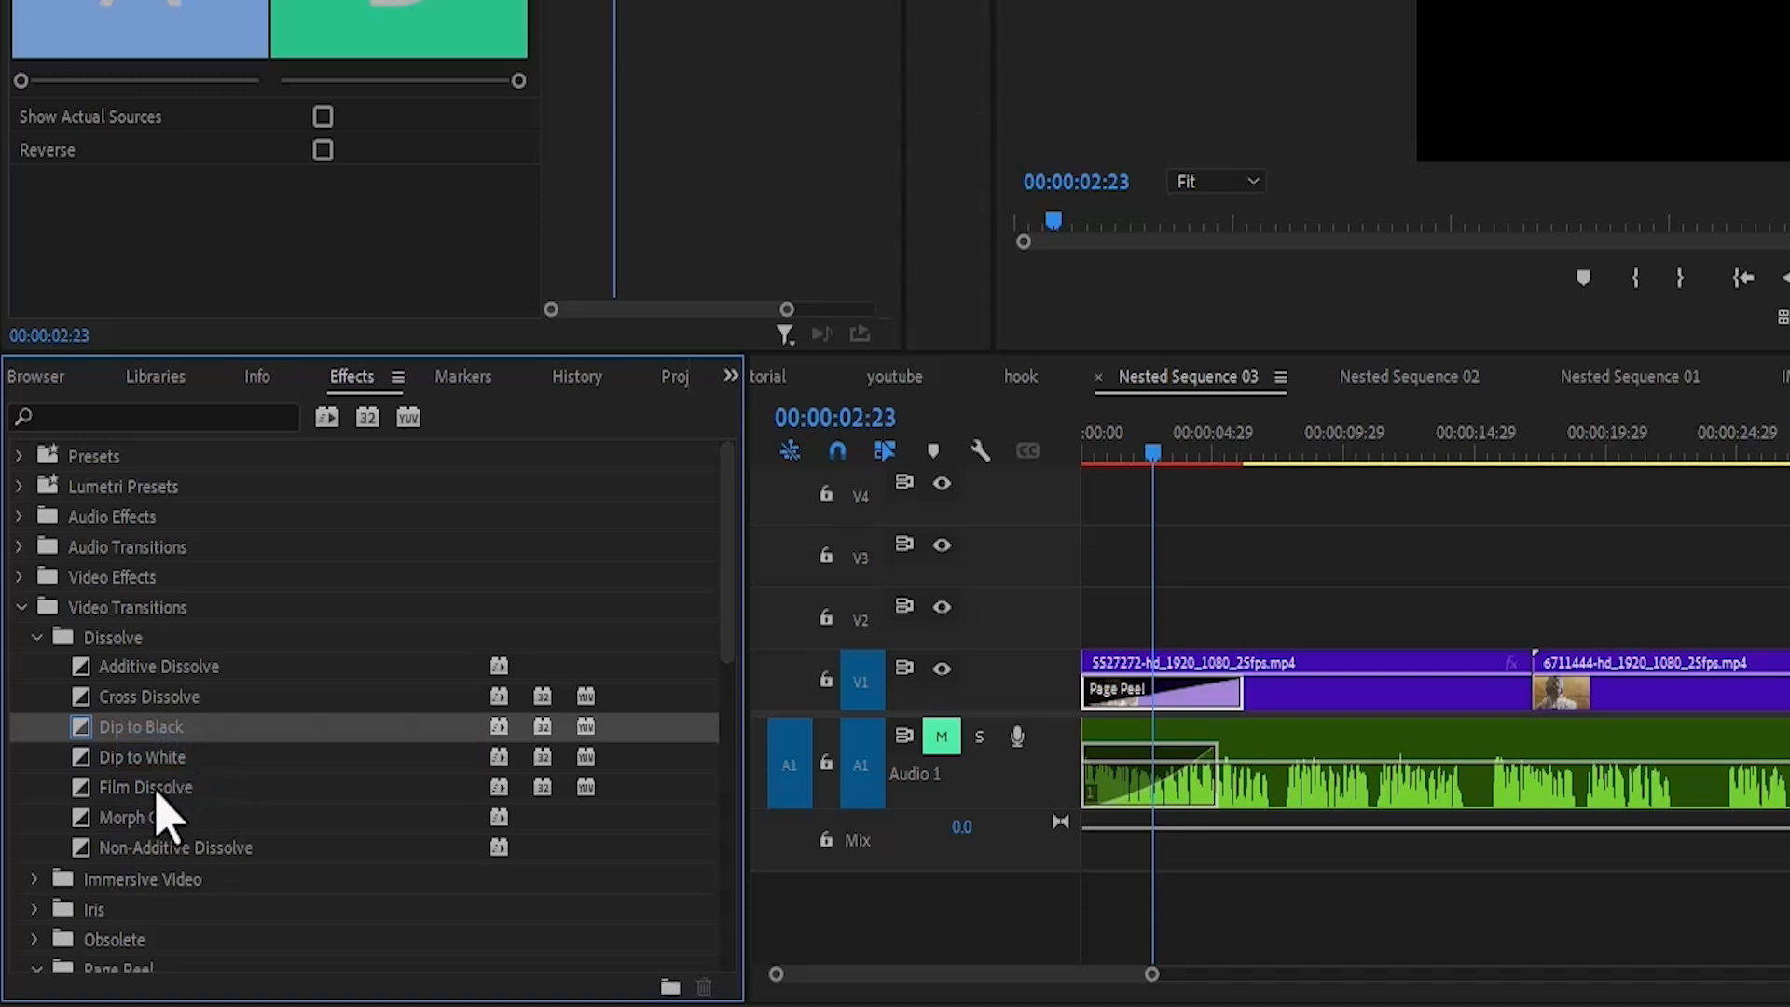
{"action": "left_click", "coordinate": [156, 795]}
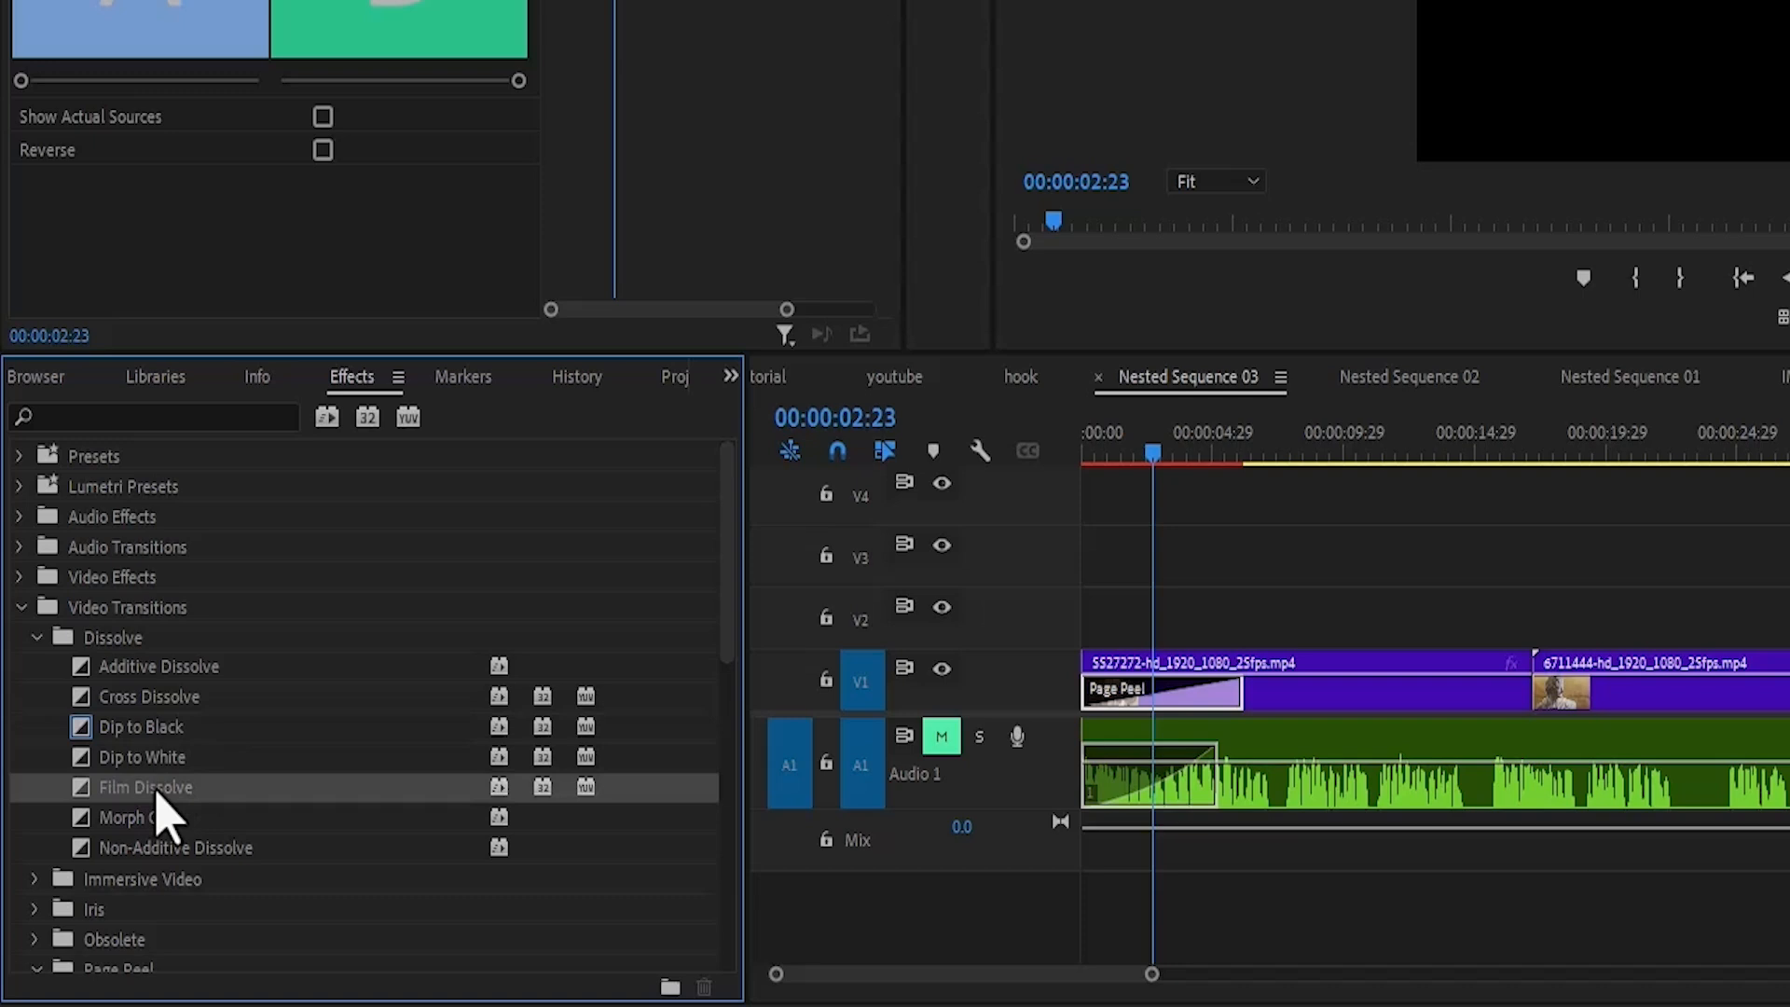
{"action": "right_click", "coordinate": [157, 794]}
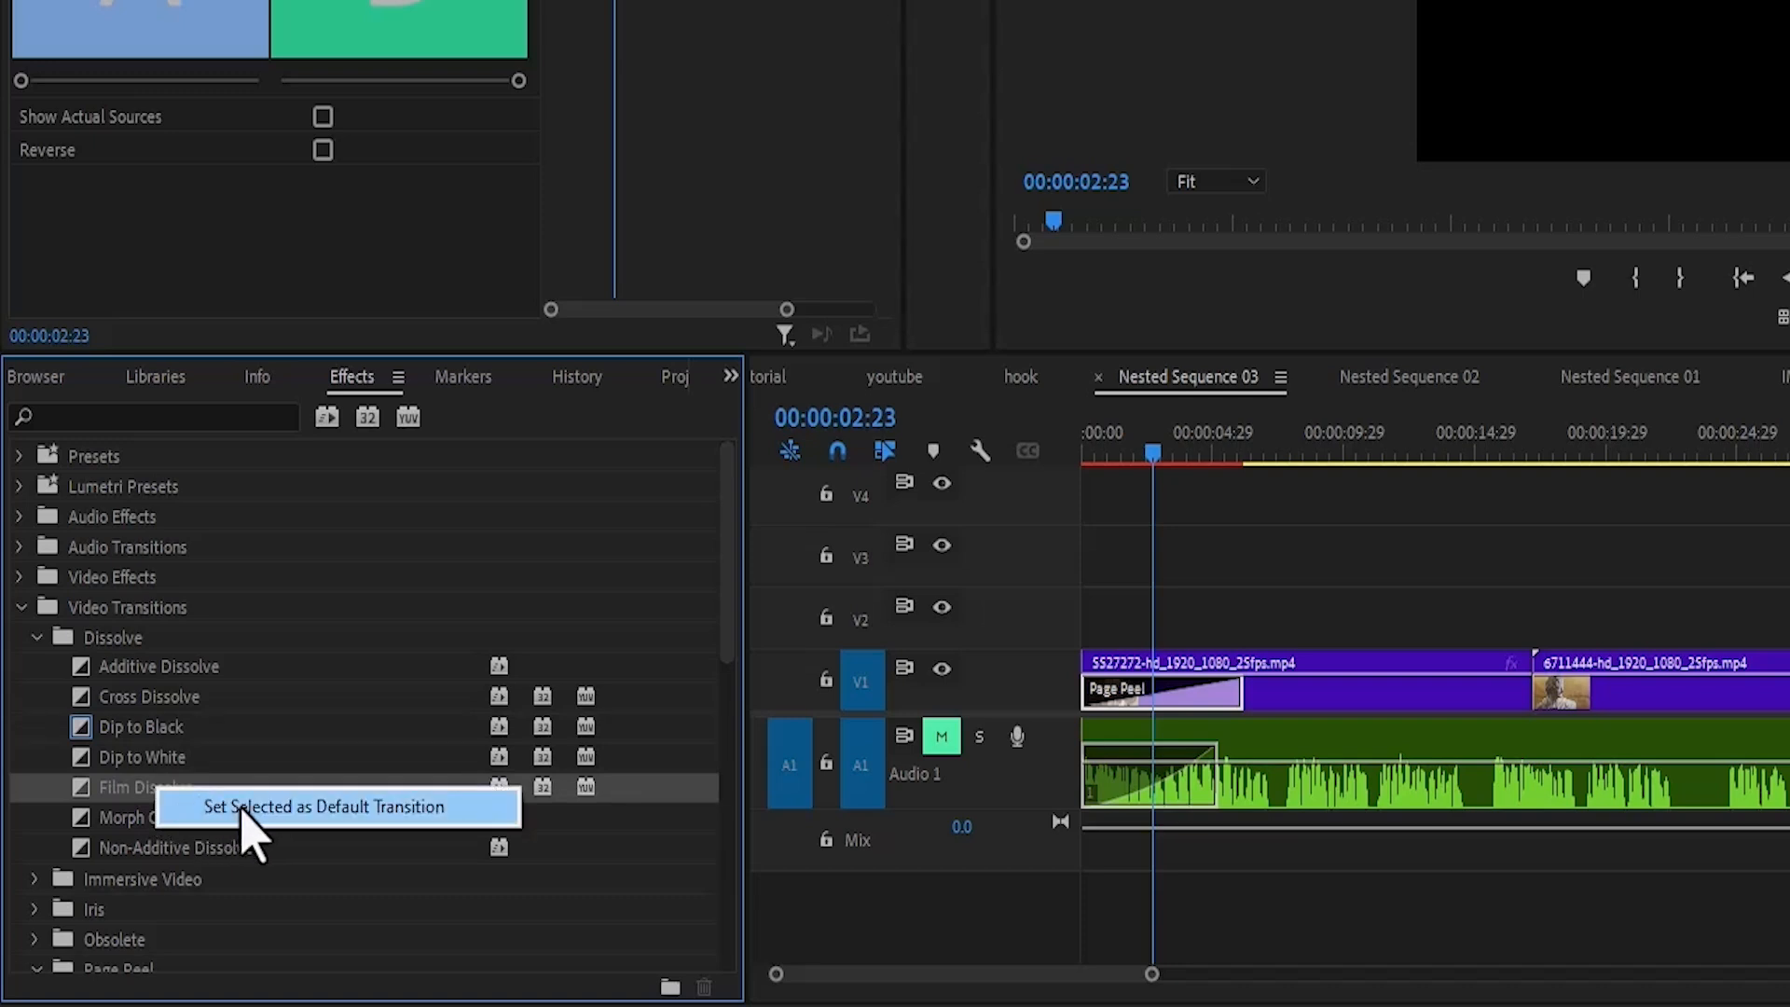
{"action": "left_click", "coordinate": [147, 735]}
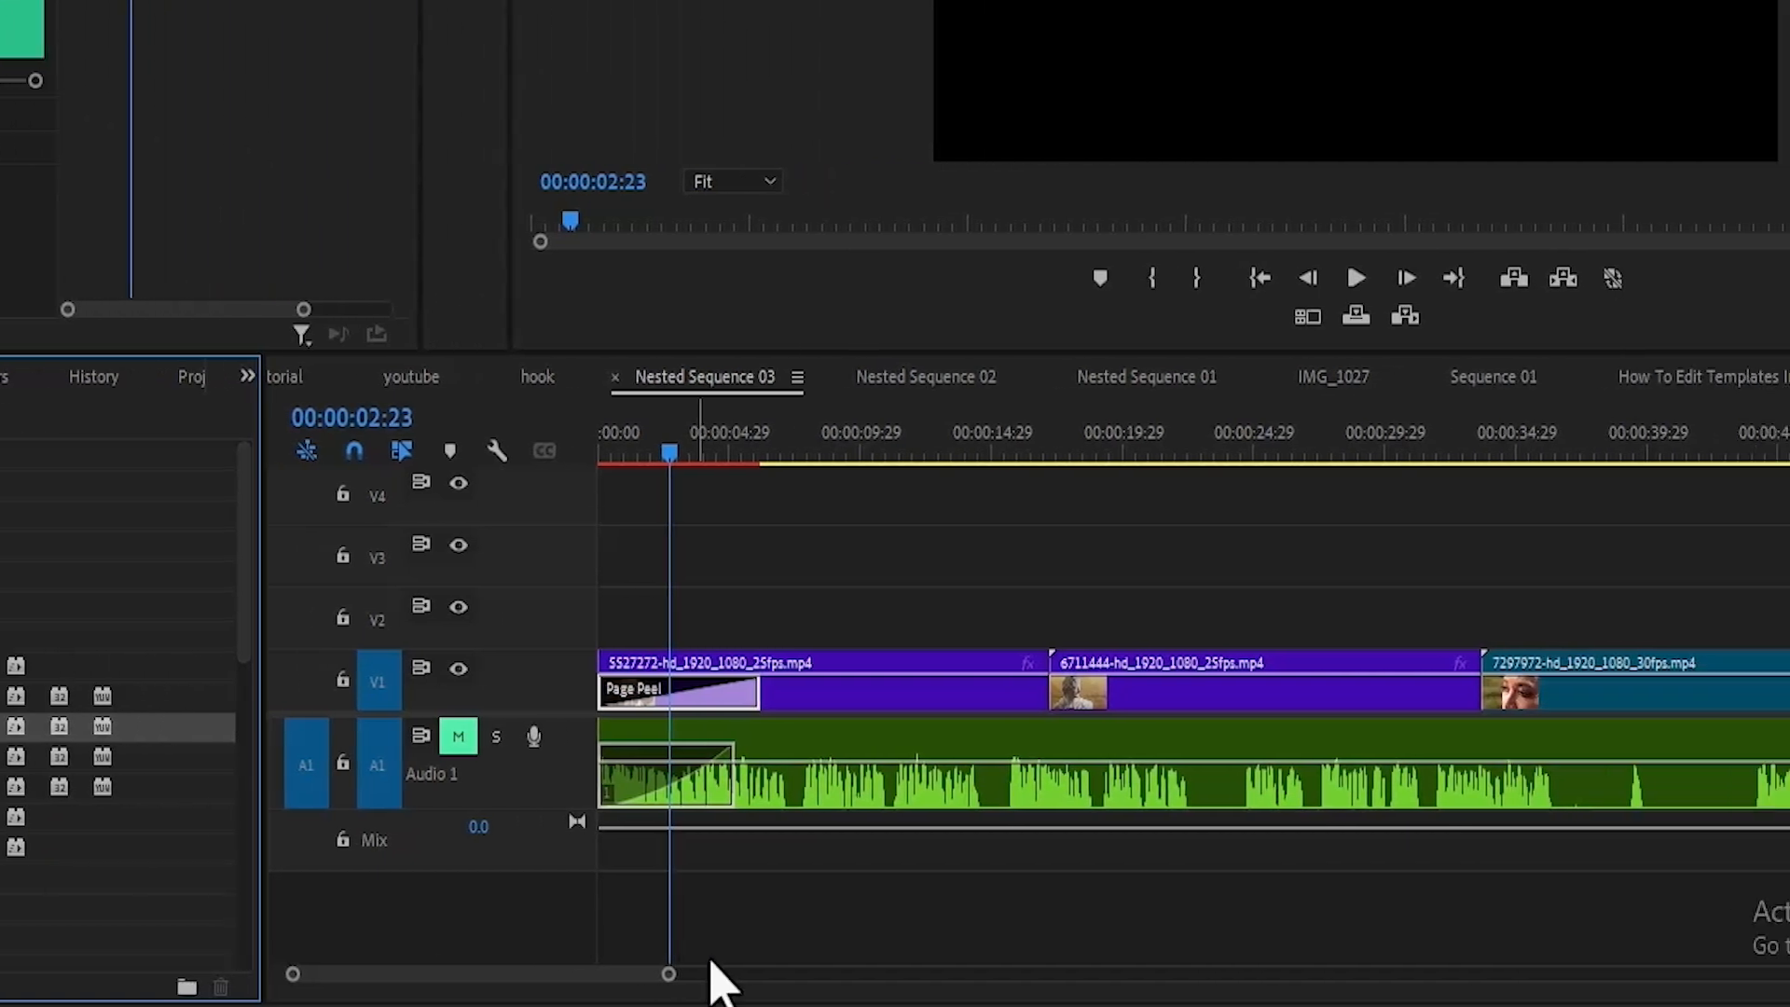
Step: Apply the default Dip to Black transition to all V1 clips at once, accepting repeated frames, and review the cuts
{"action": "left_click_drag", "start_coordinate": [417, 976], "coordinate": [787, 979]}
{"action": "left_click", "coordinate": [478, 548]}
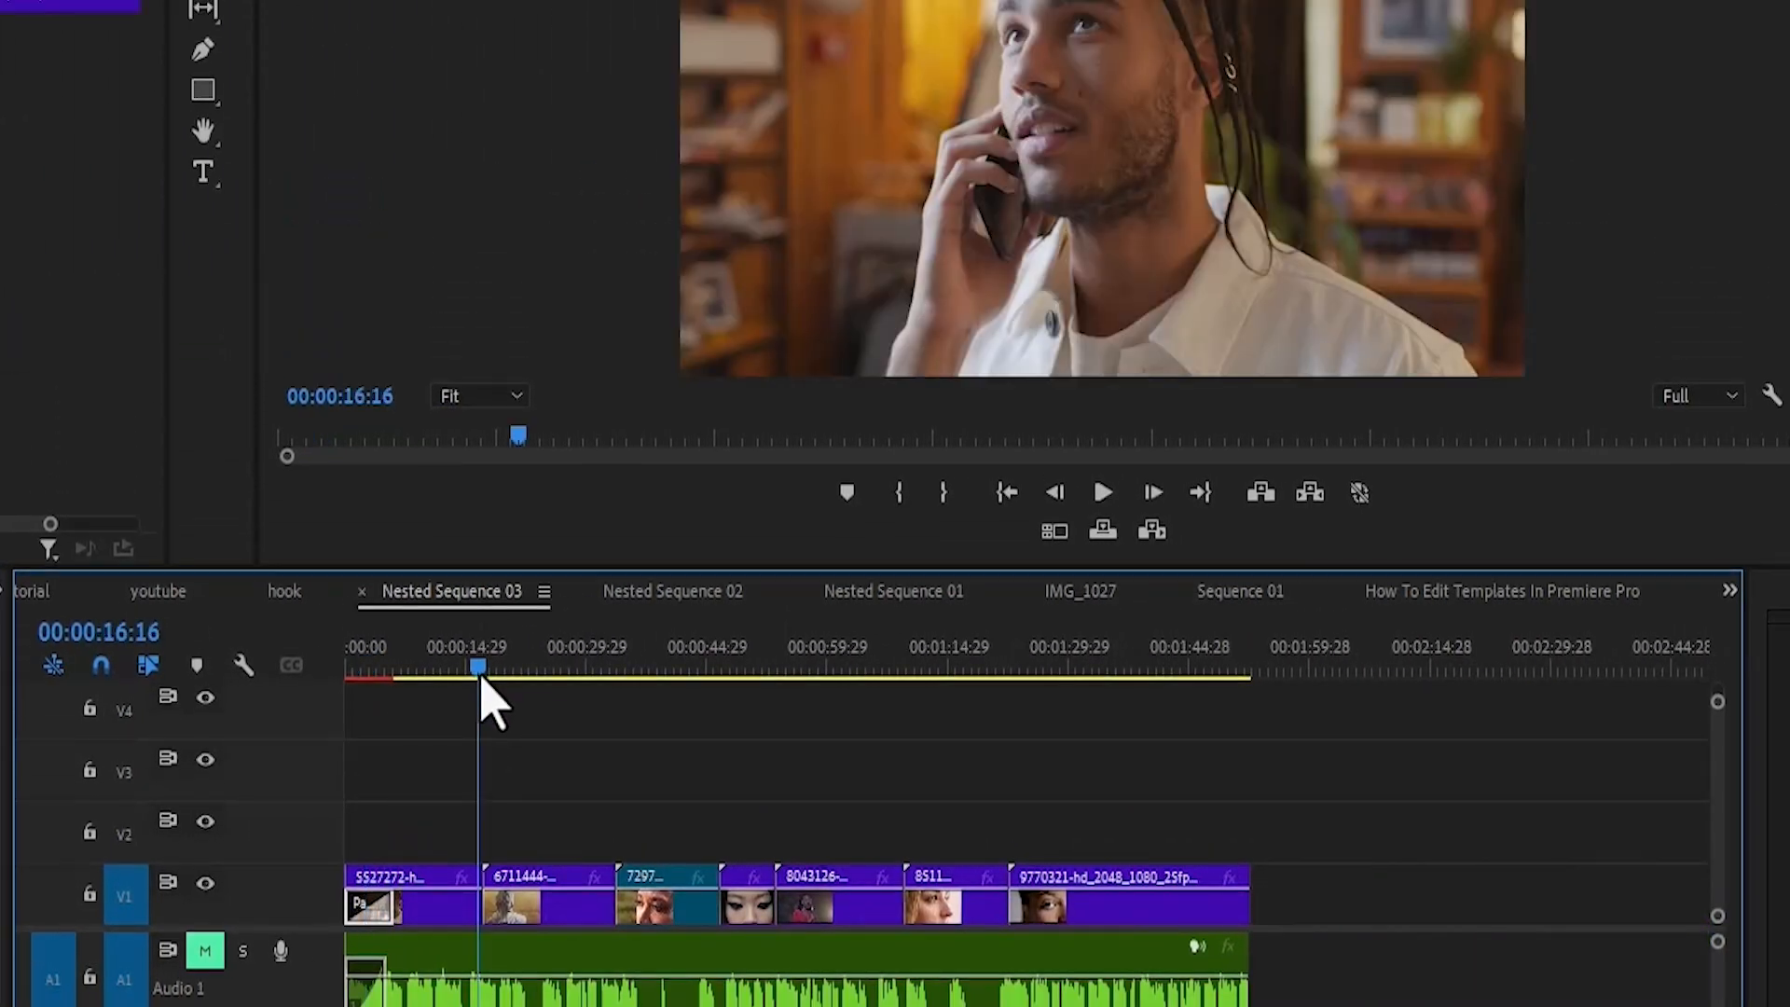
{"action": "left_click_drag", "start_coordinate": [481, 679], "coordinate": [633, 688]}
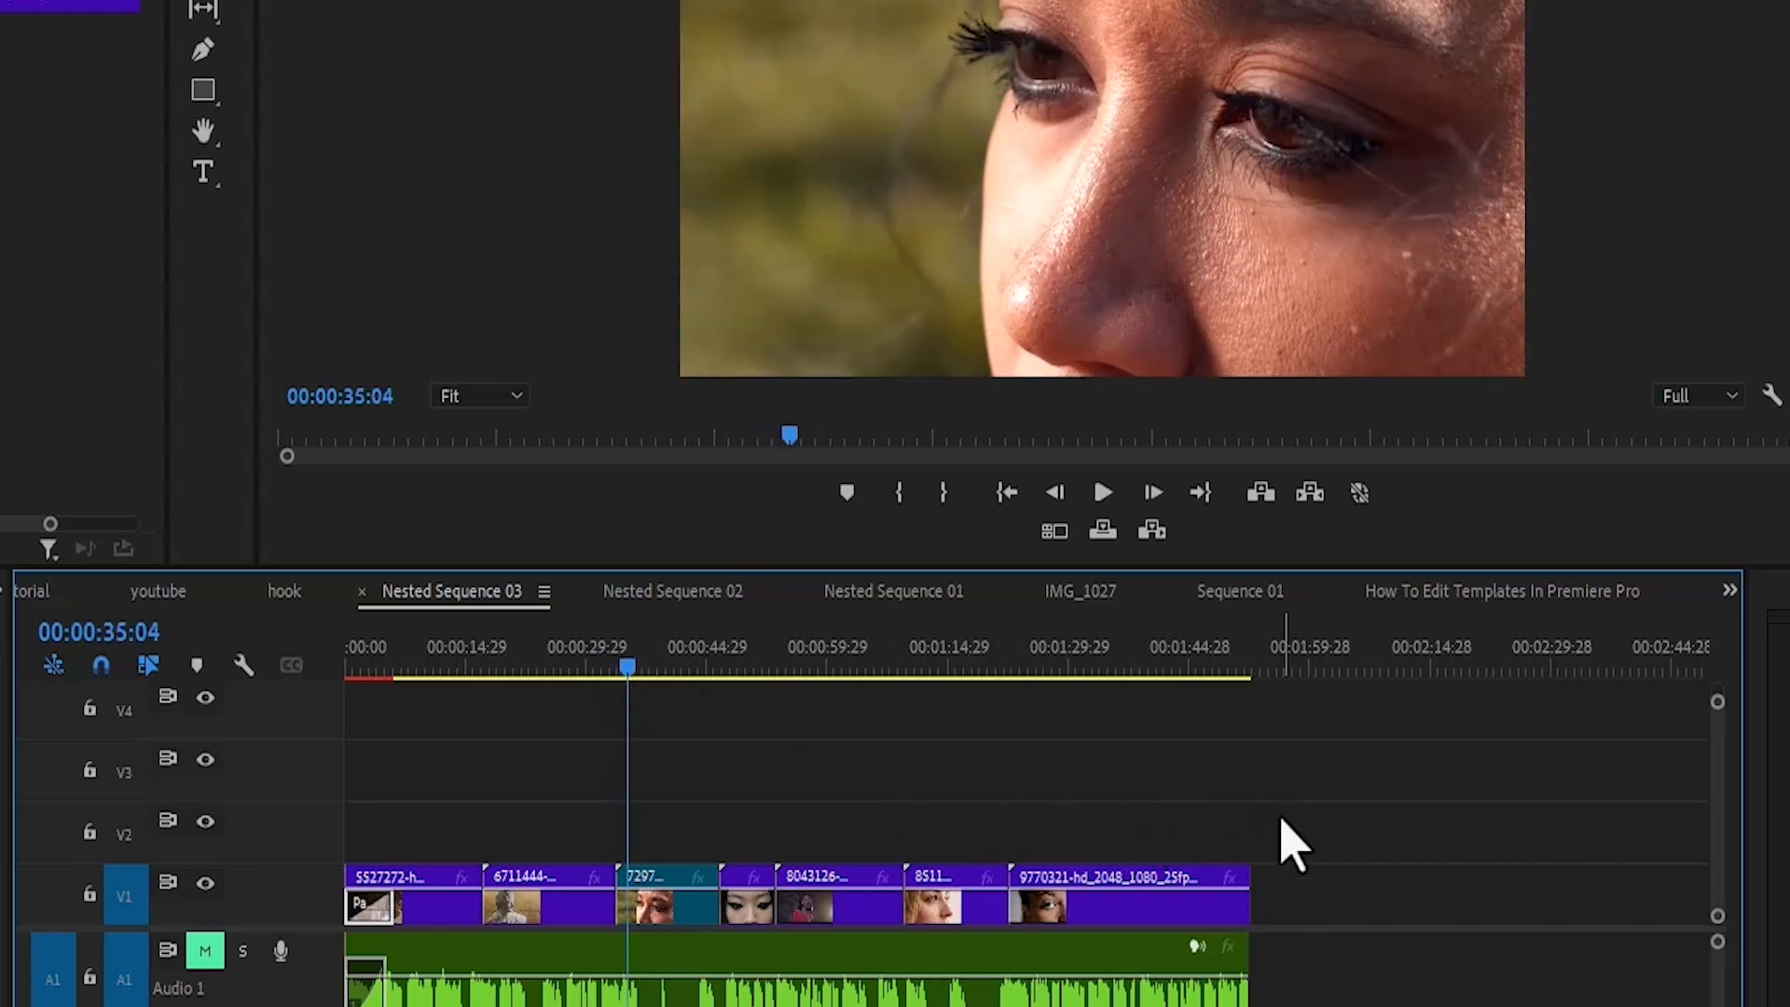
{"action": "left_click_drag", "start_coordinate": [1281, 813], "coordinate": [345, 893]}
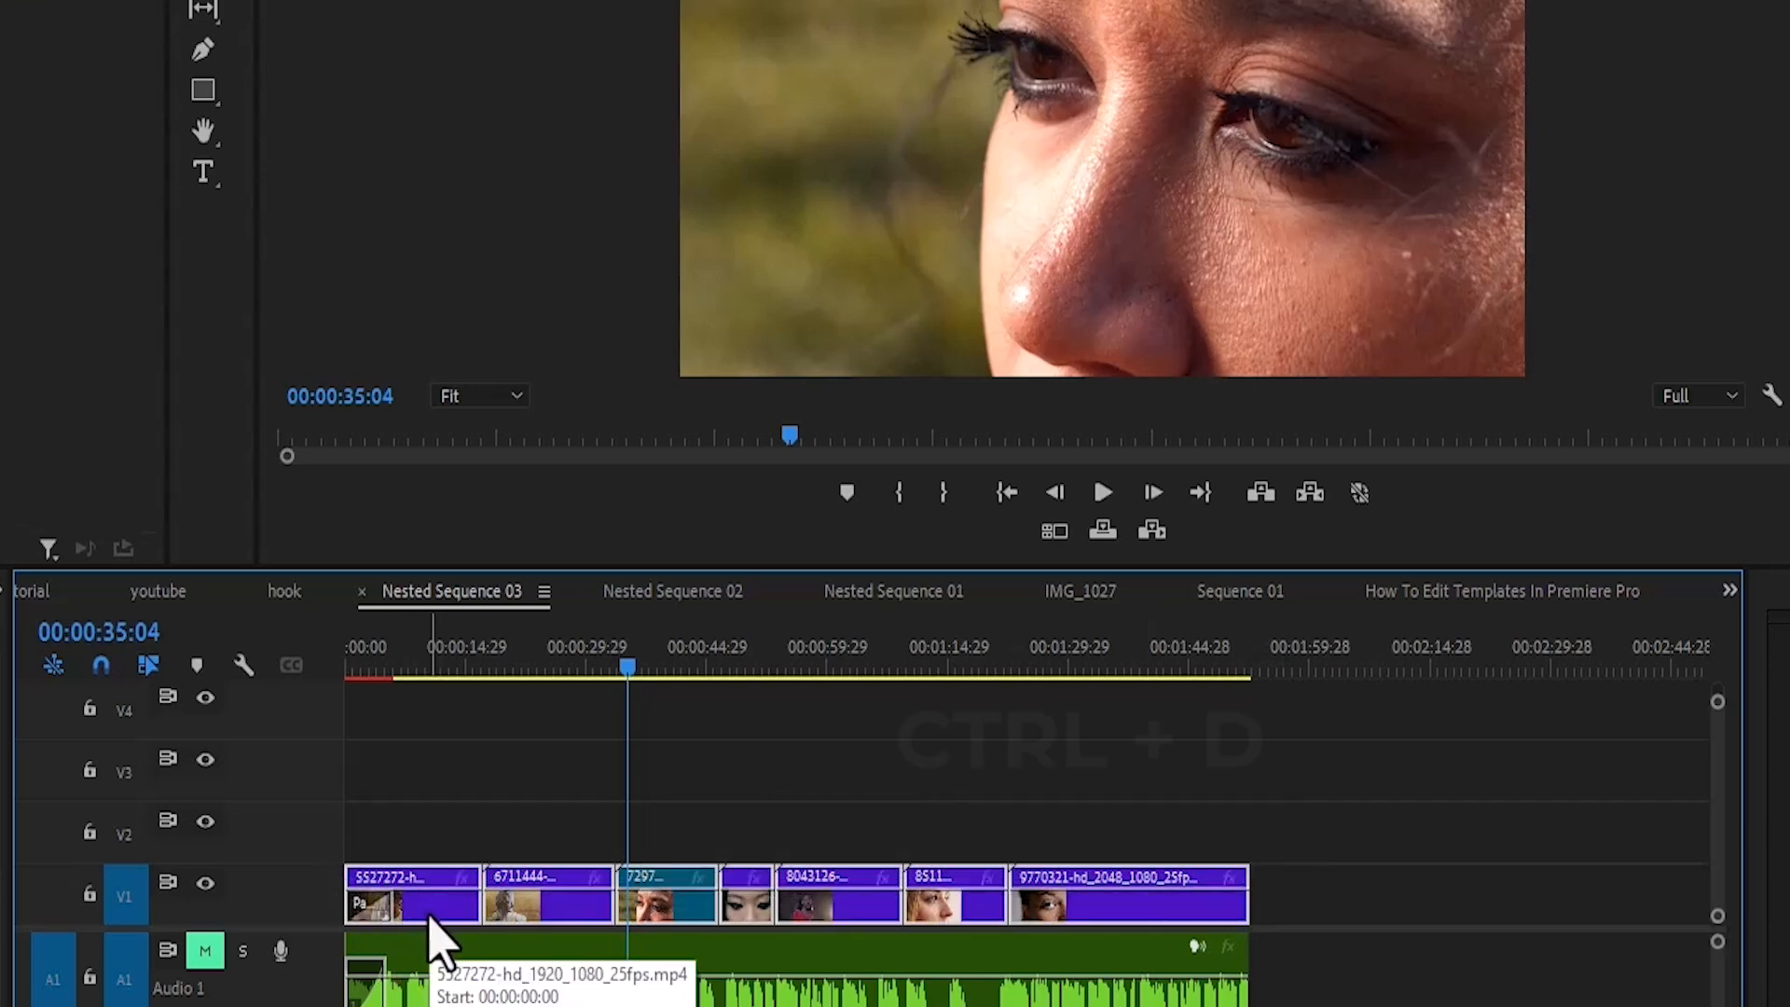
{"action": "key", "text": "ctrl+d"}
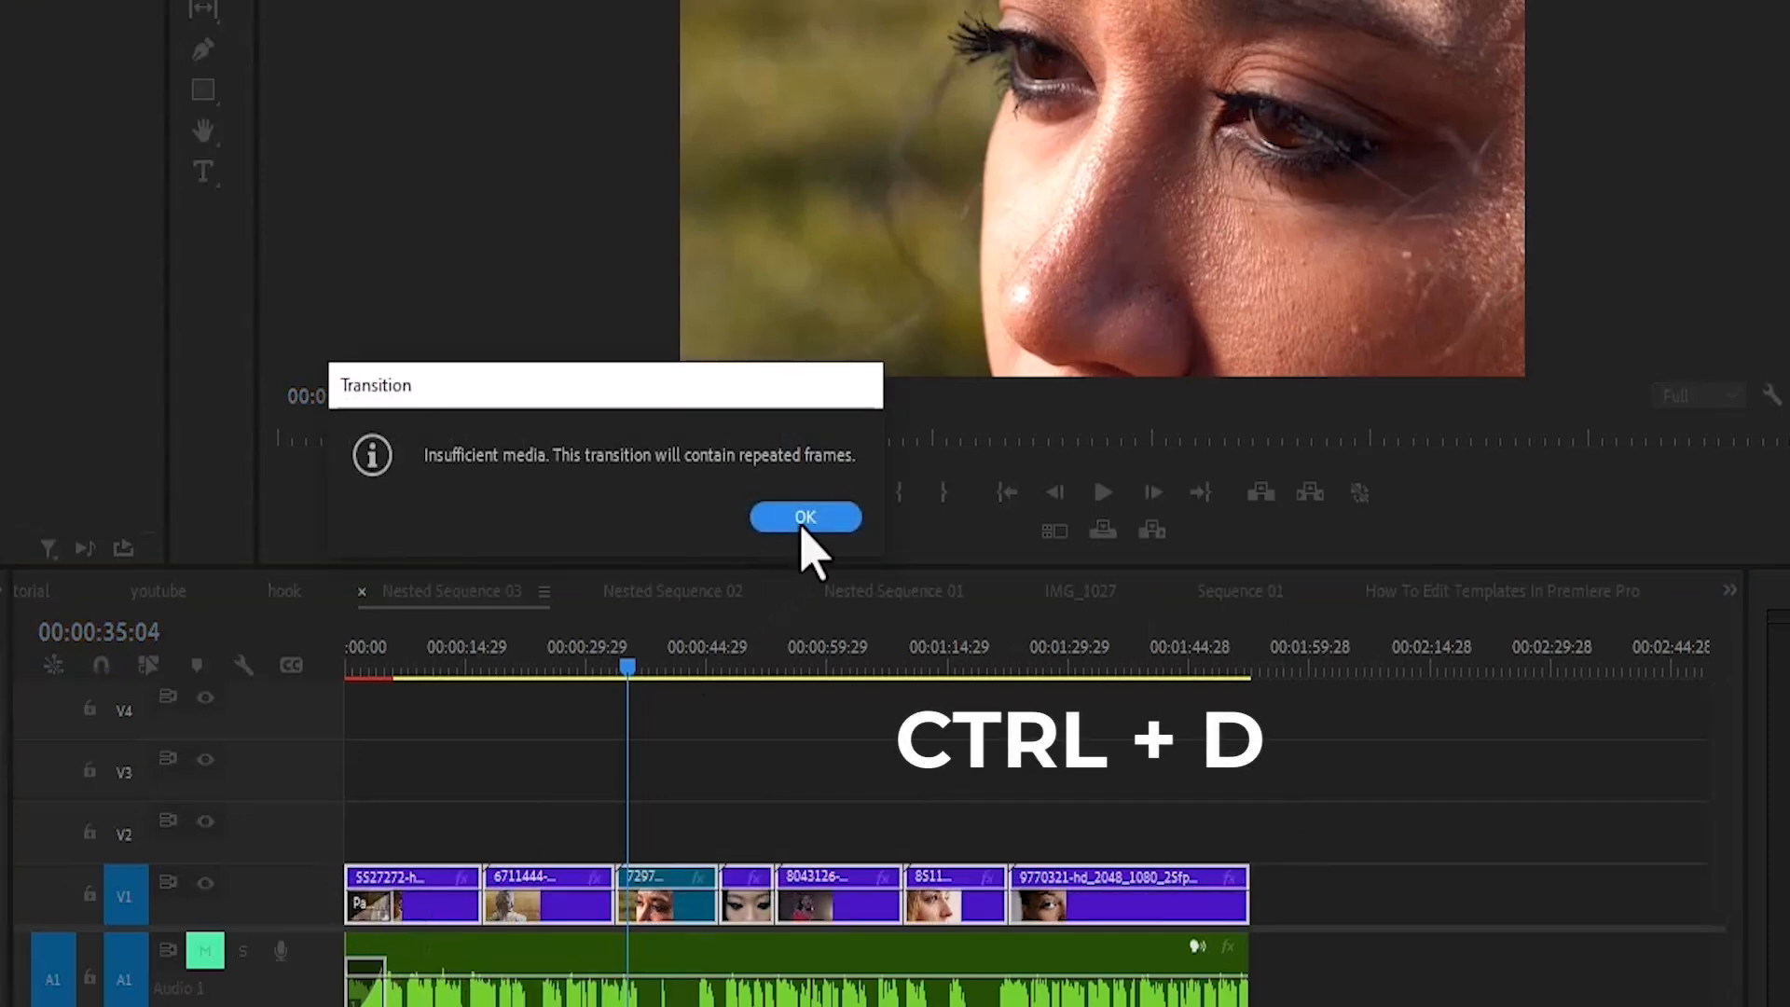
{"action": "left_click", "coordinate": [803, 528]}
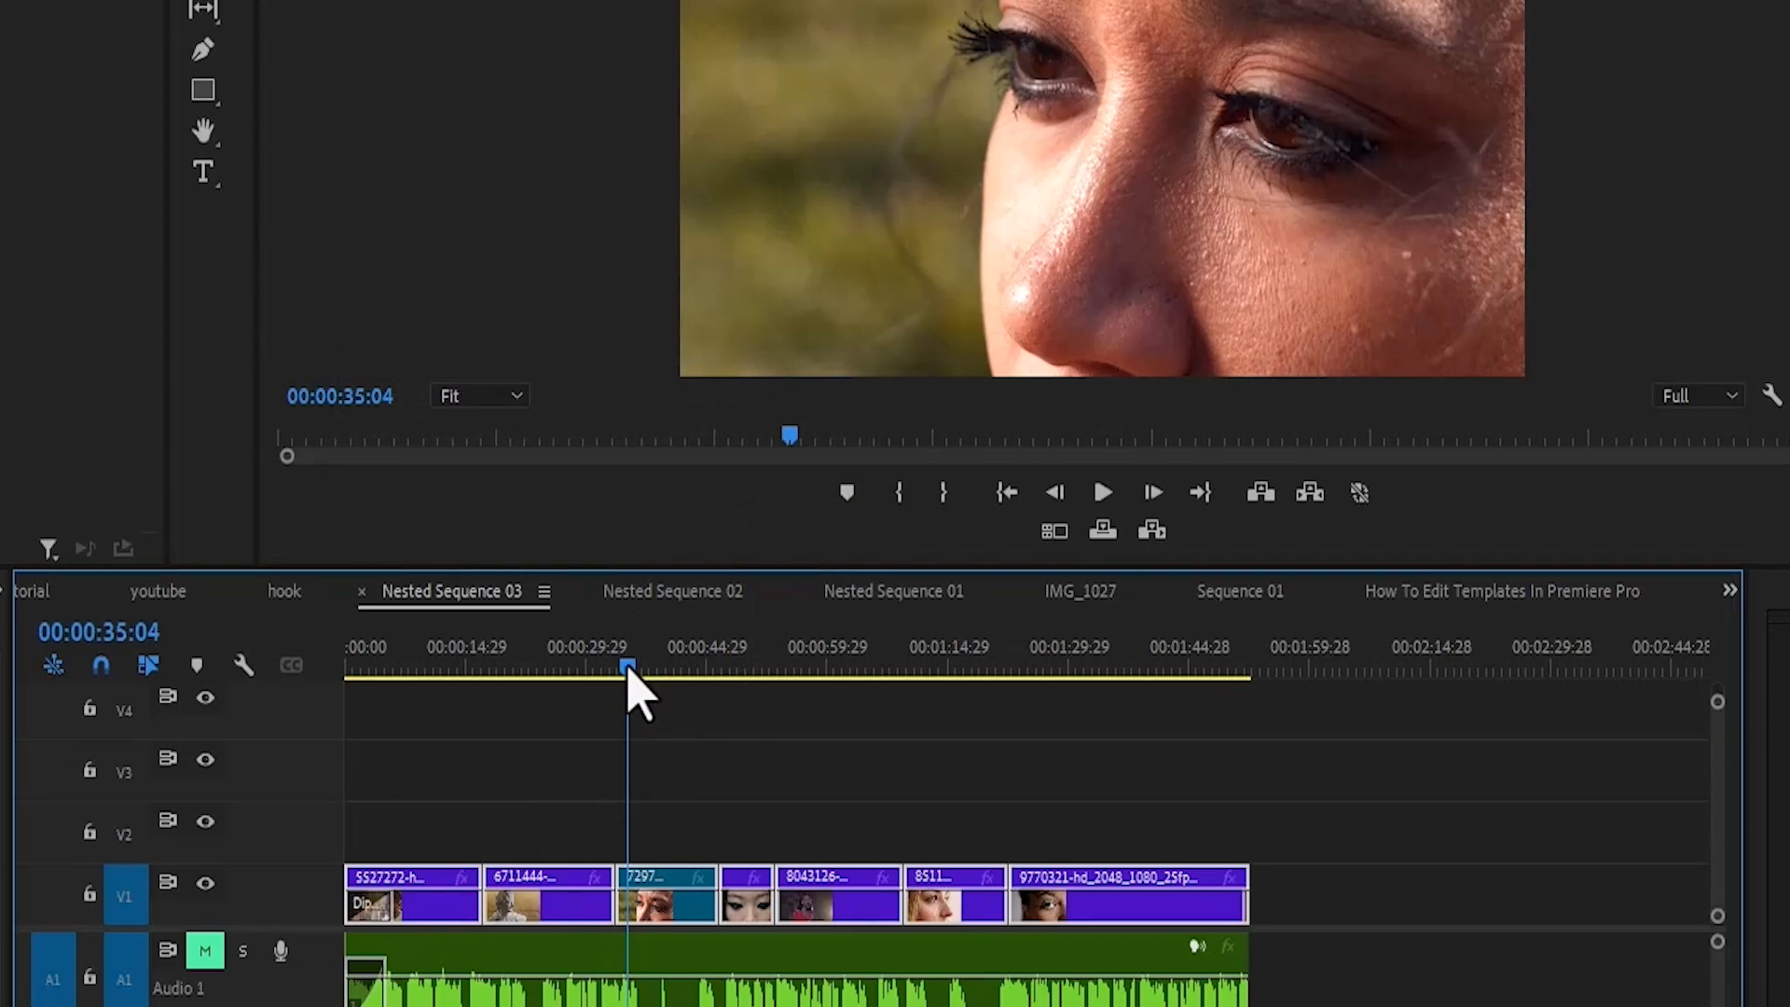
{"action": "left_click_drag", "start_coordinate": [628, 668], "coordinate": [913, 668]}
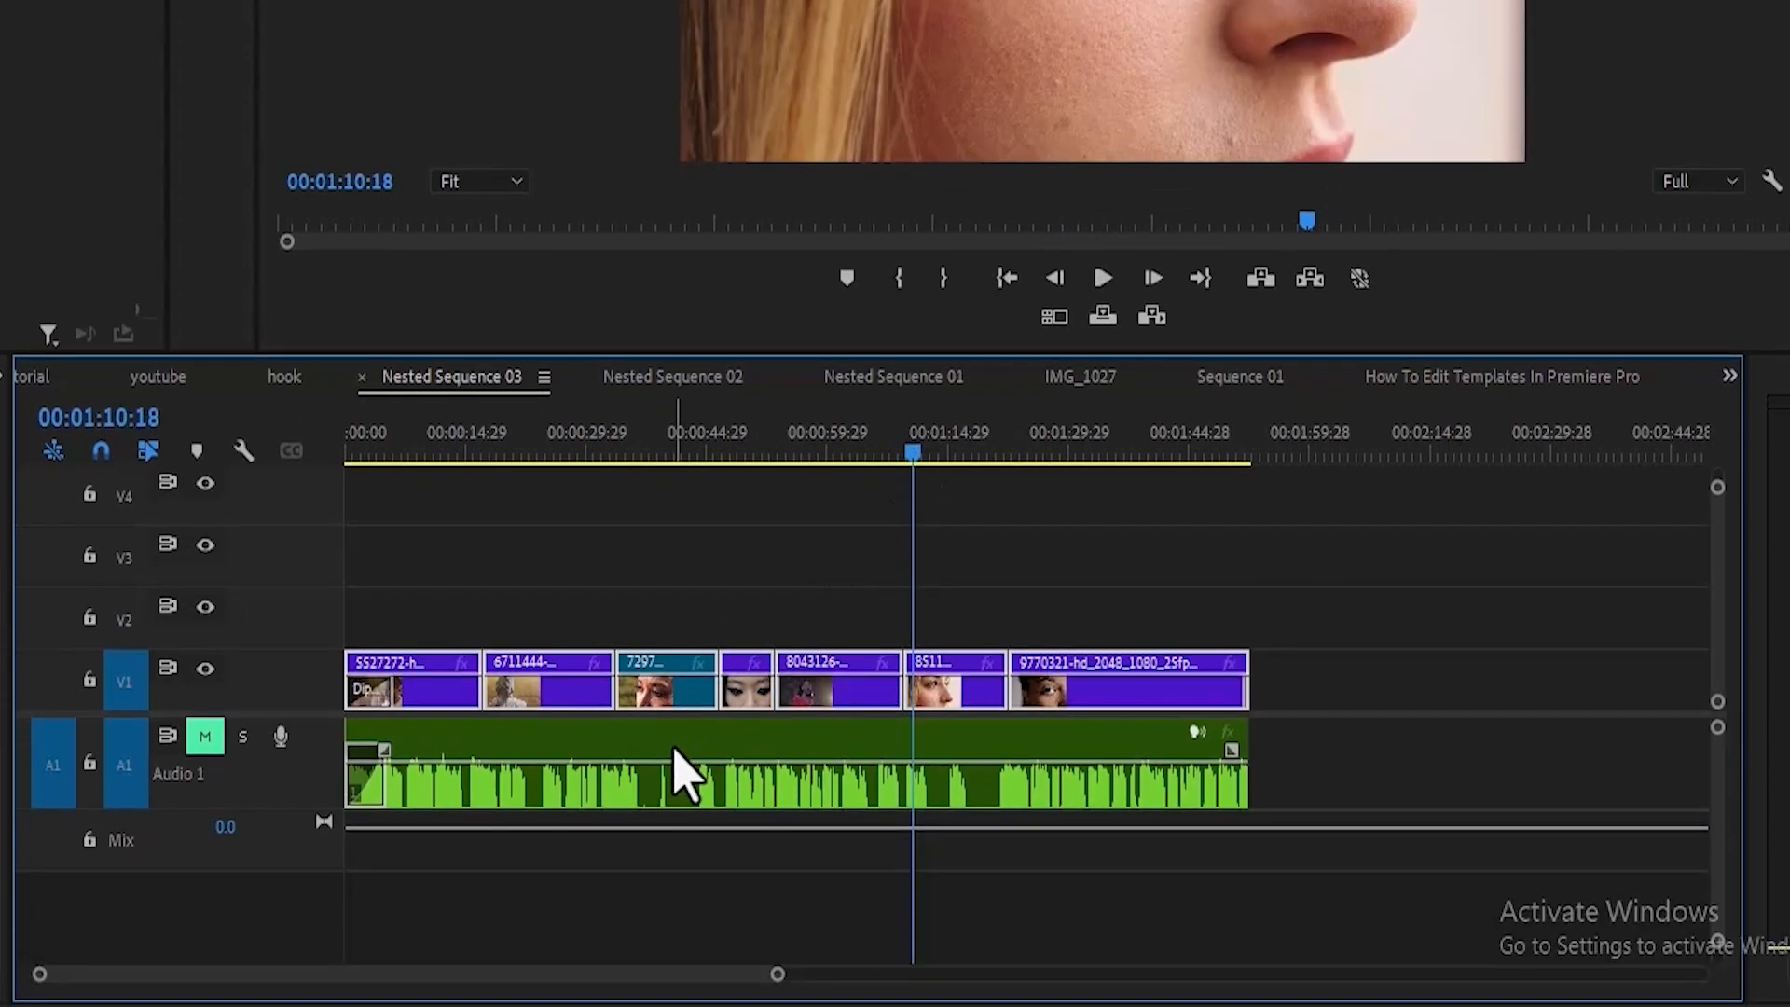
Step: Split the A1 audio at the starts of the second, third and last V1 clips and at about 00:00:50:18
{"action": "key", "text": "c"}
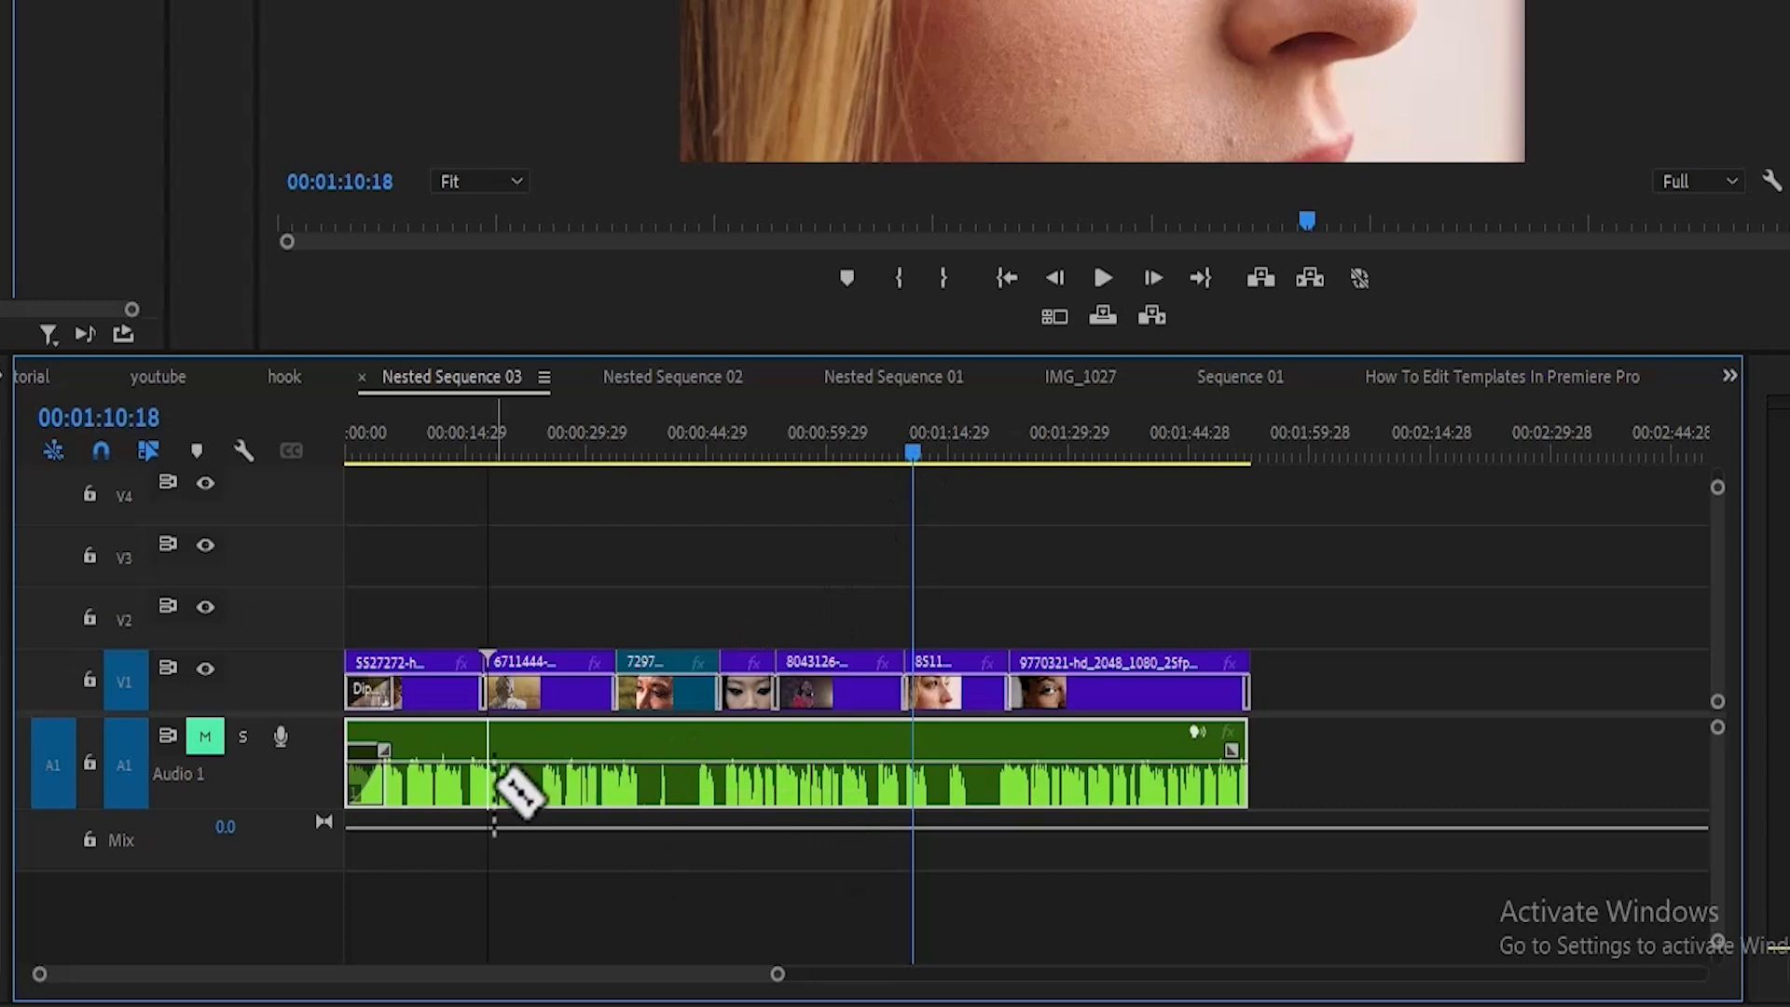
{"action": "left_click", "coordinate": [489, 788]}
{"action": "left_click", "coordinate": [619, 788]}
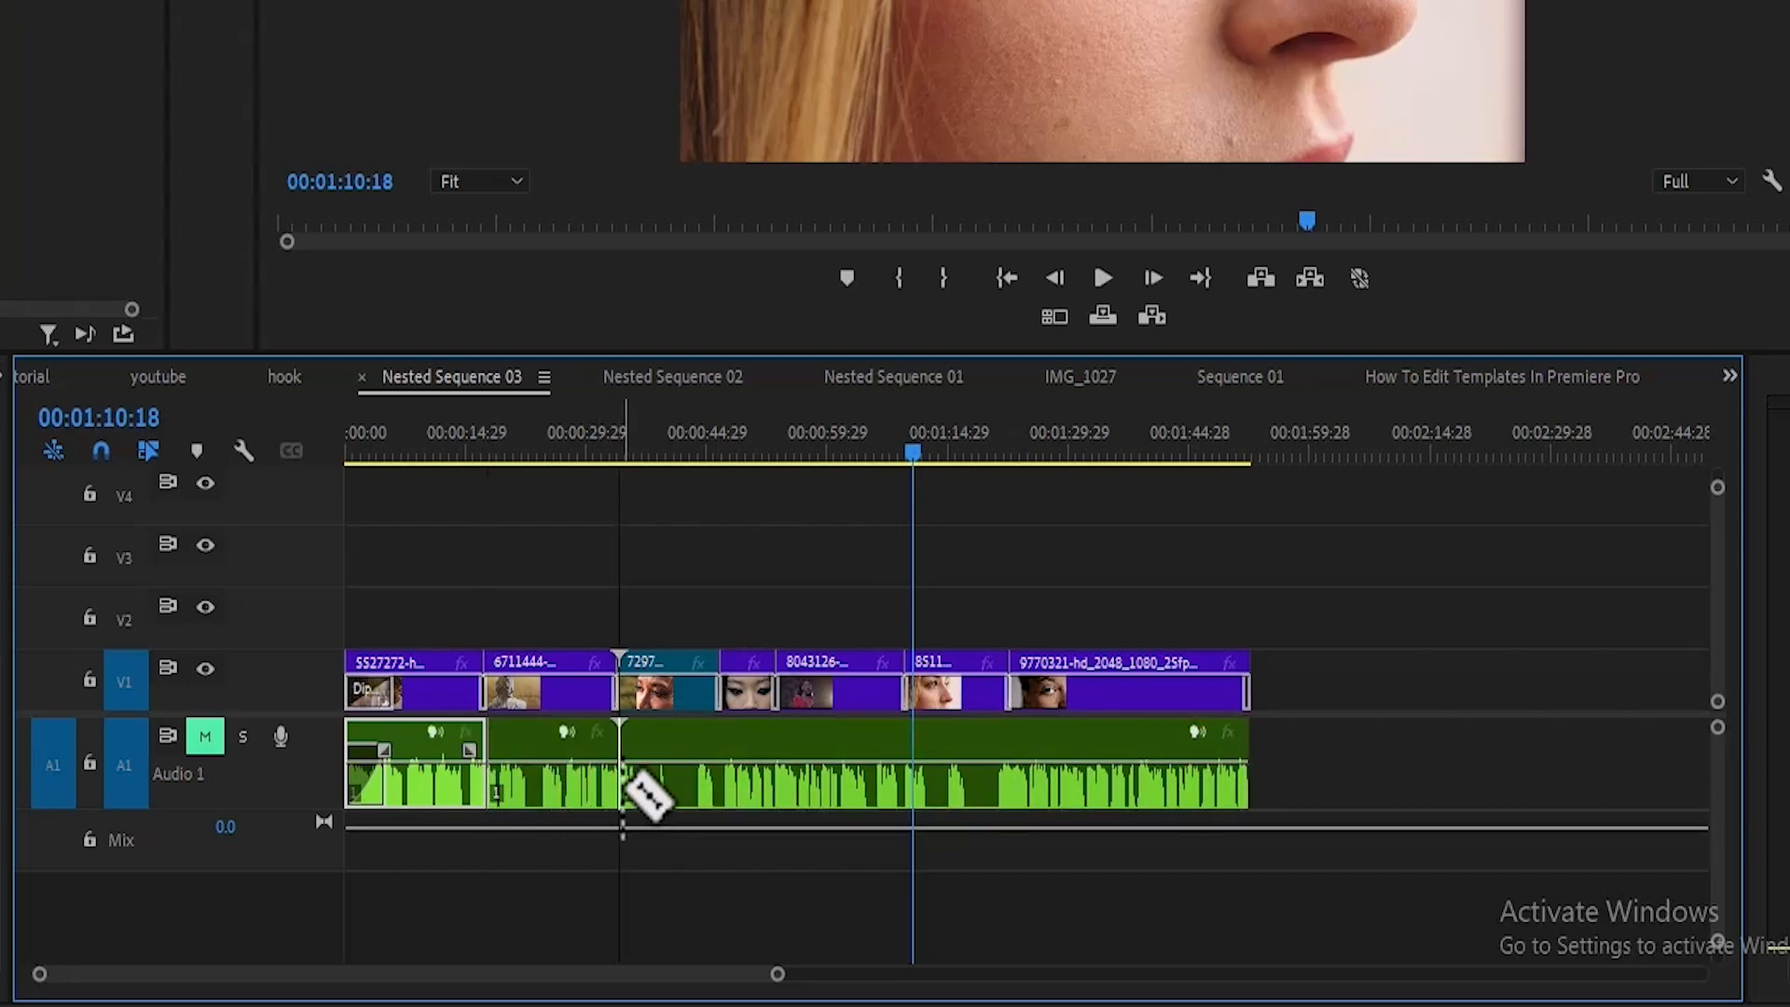
{"action": "left_click", "coordinate": [754, 788]}
{"action": "left_click", "coordinate": [1009, 788]}
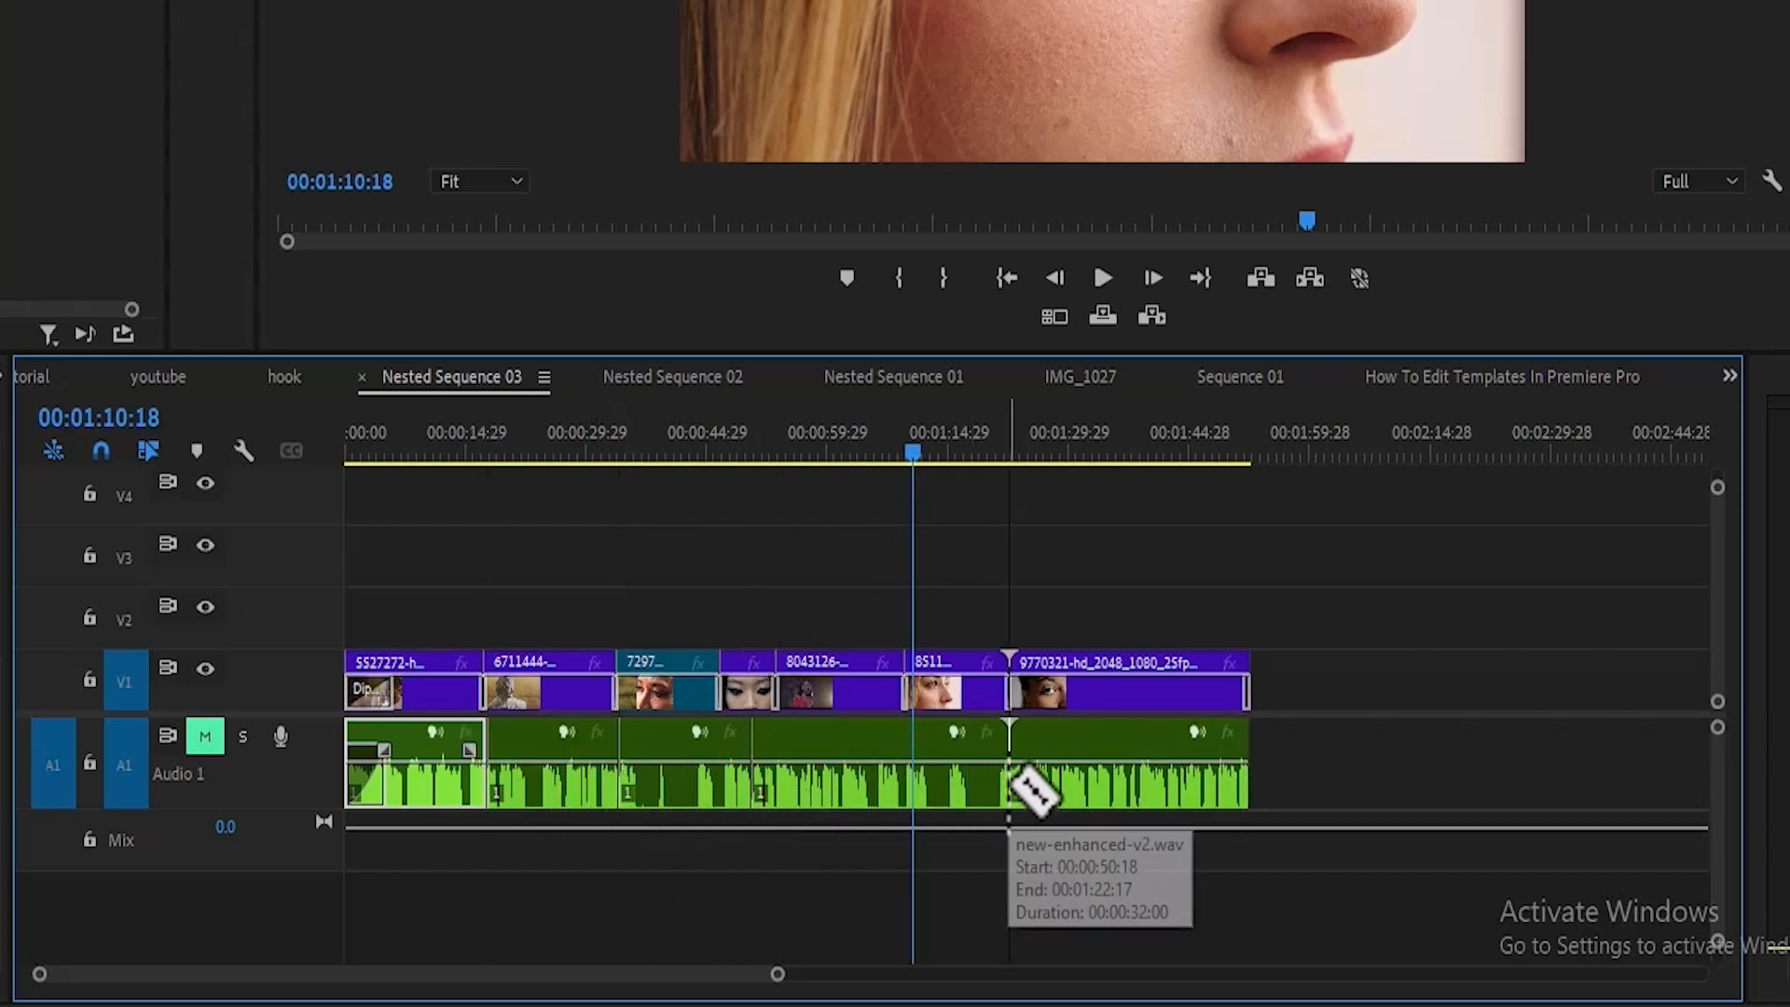
{"action": "key", "text": "v"}
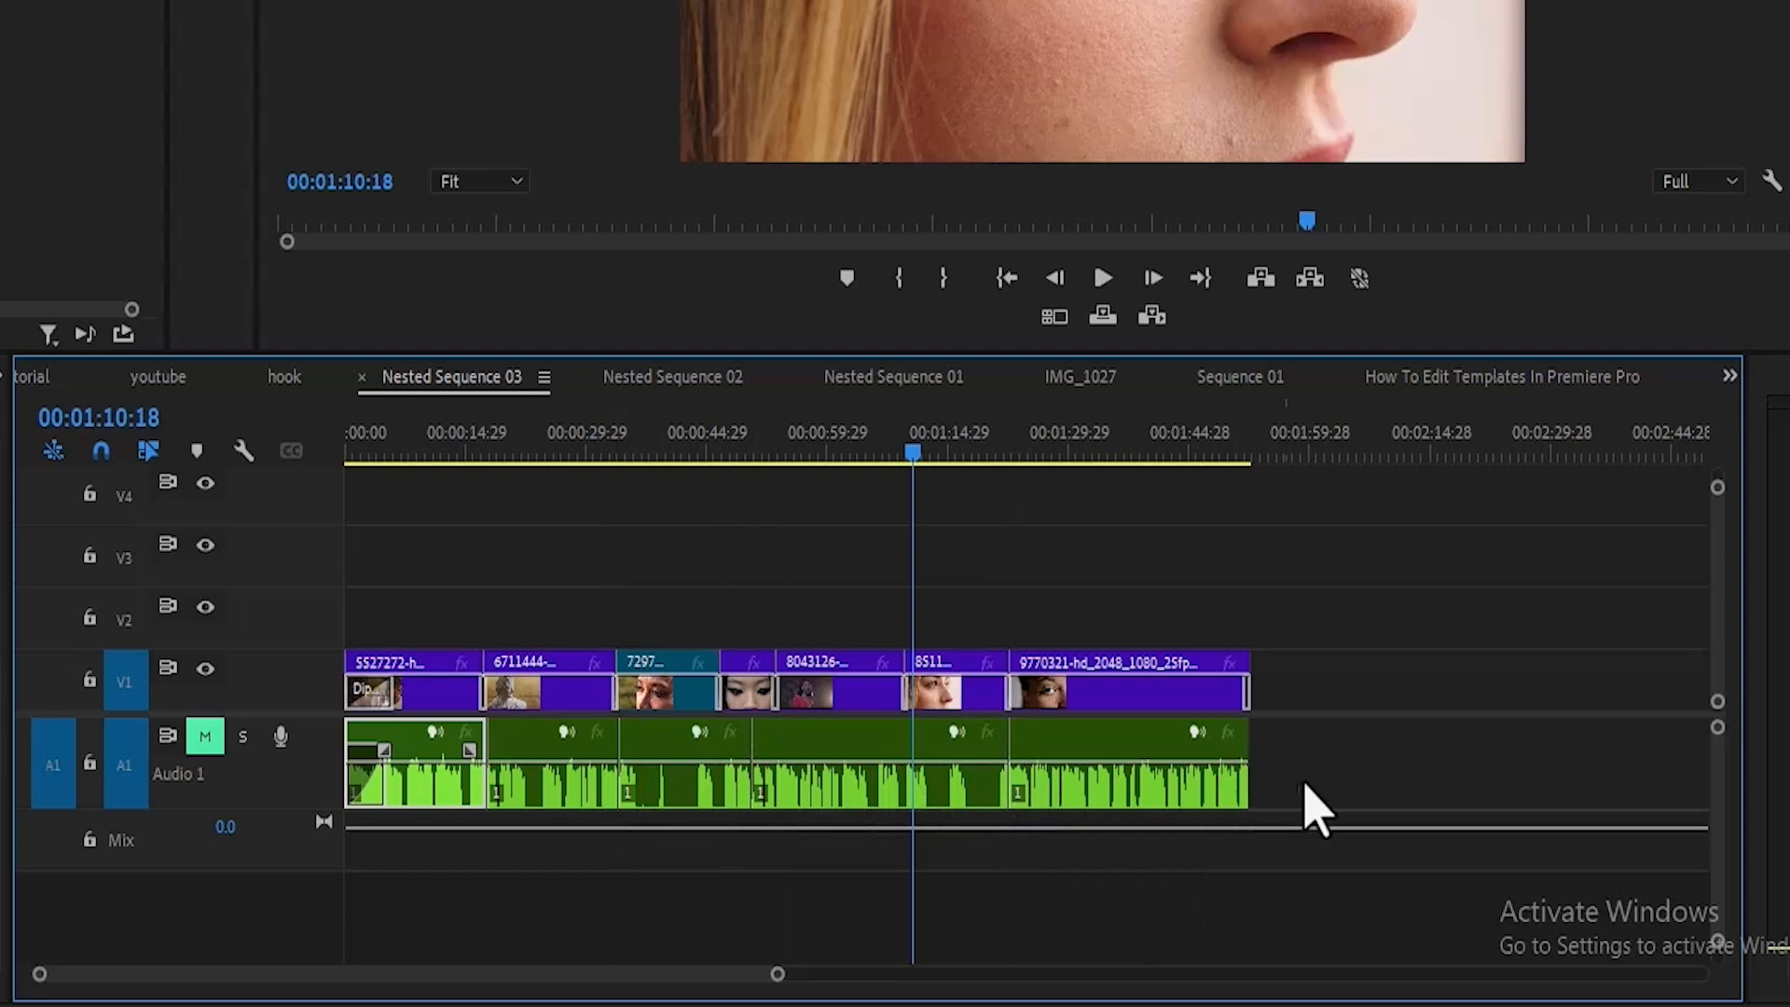
Step: Apply the default Constant Power crossfade to all A1 audio segments at once and inspect the transitions along the sequence
{"action": "left_click_drag", "start_coordinate": [1340, 780], "coordinate": [448, 763]}
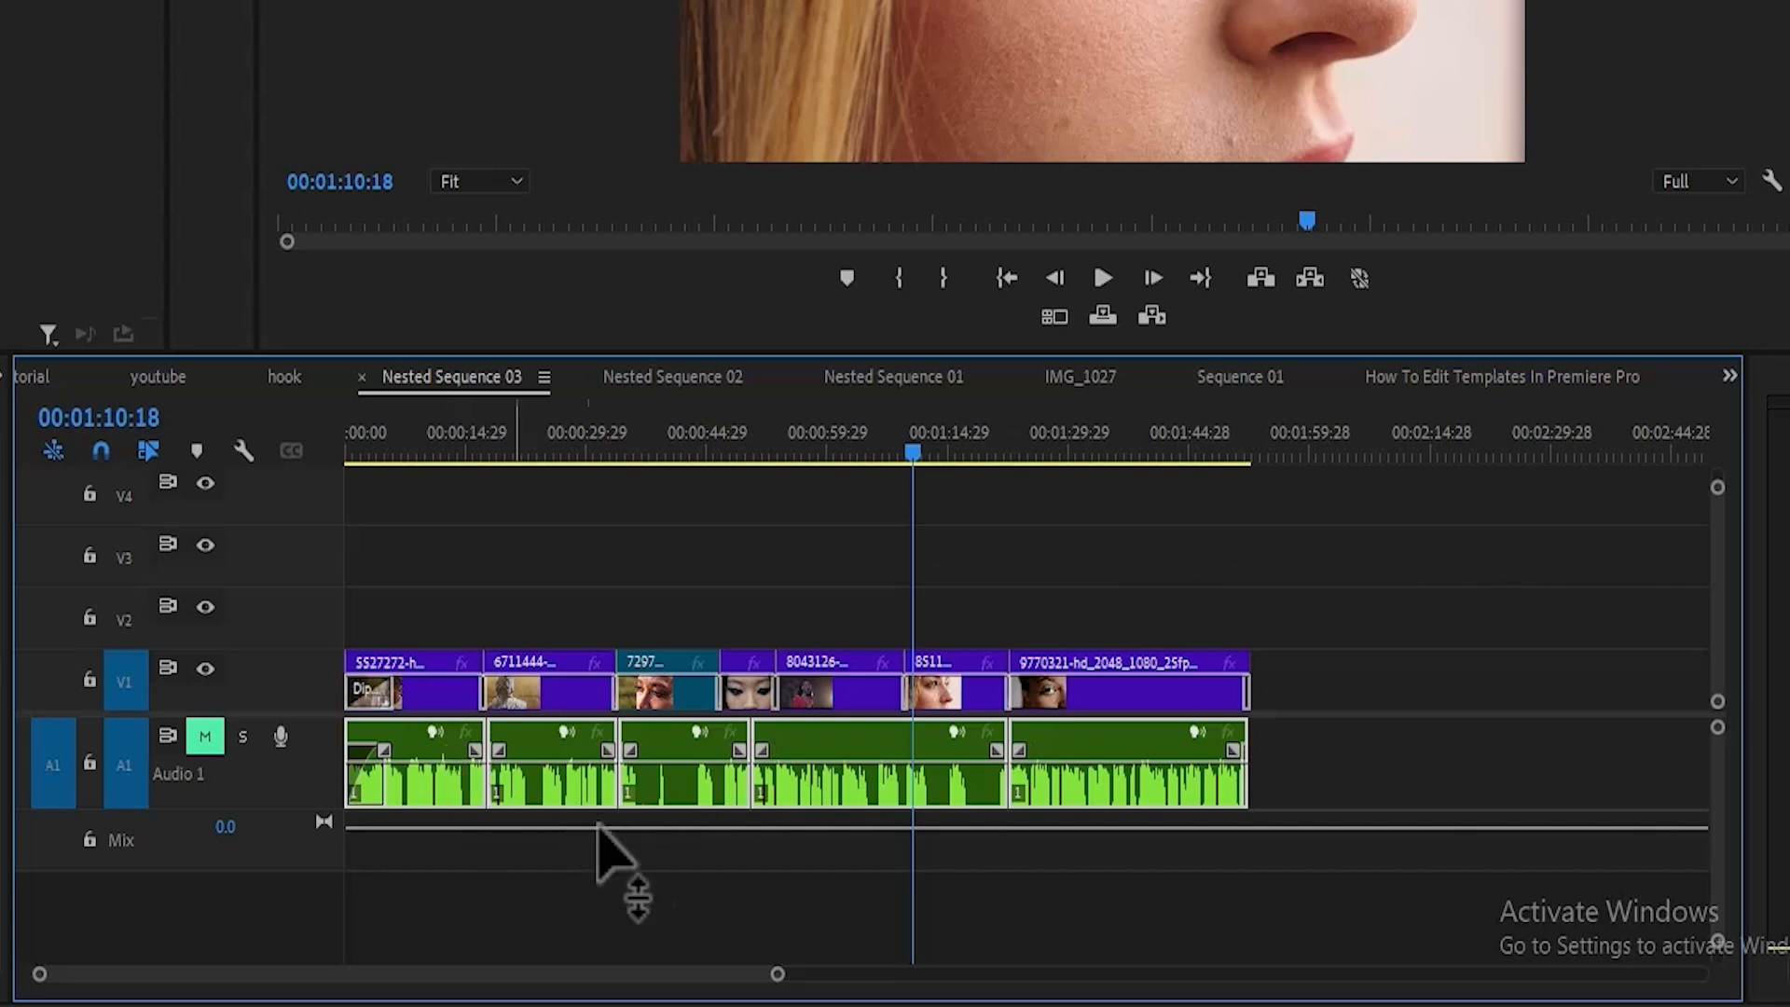
{"action": "left_click_drag", "start_coordinate": [777, 975], "coordinate": [687, 979]}
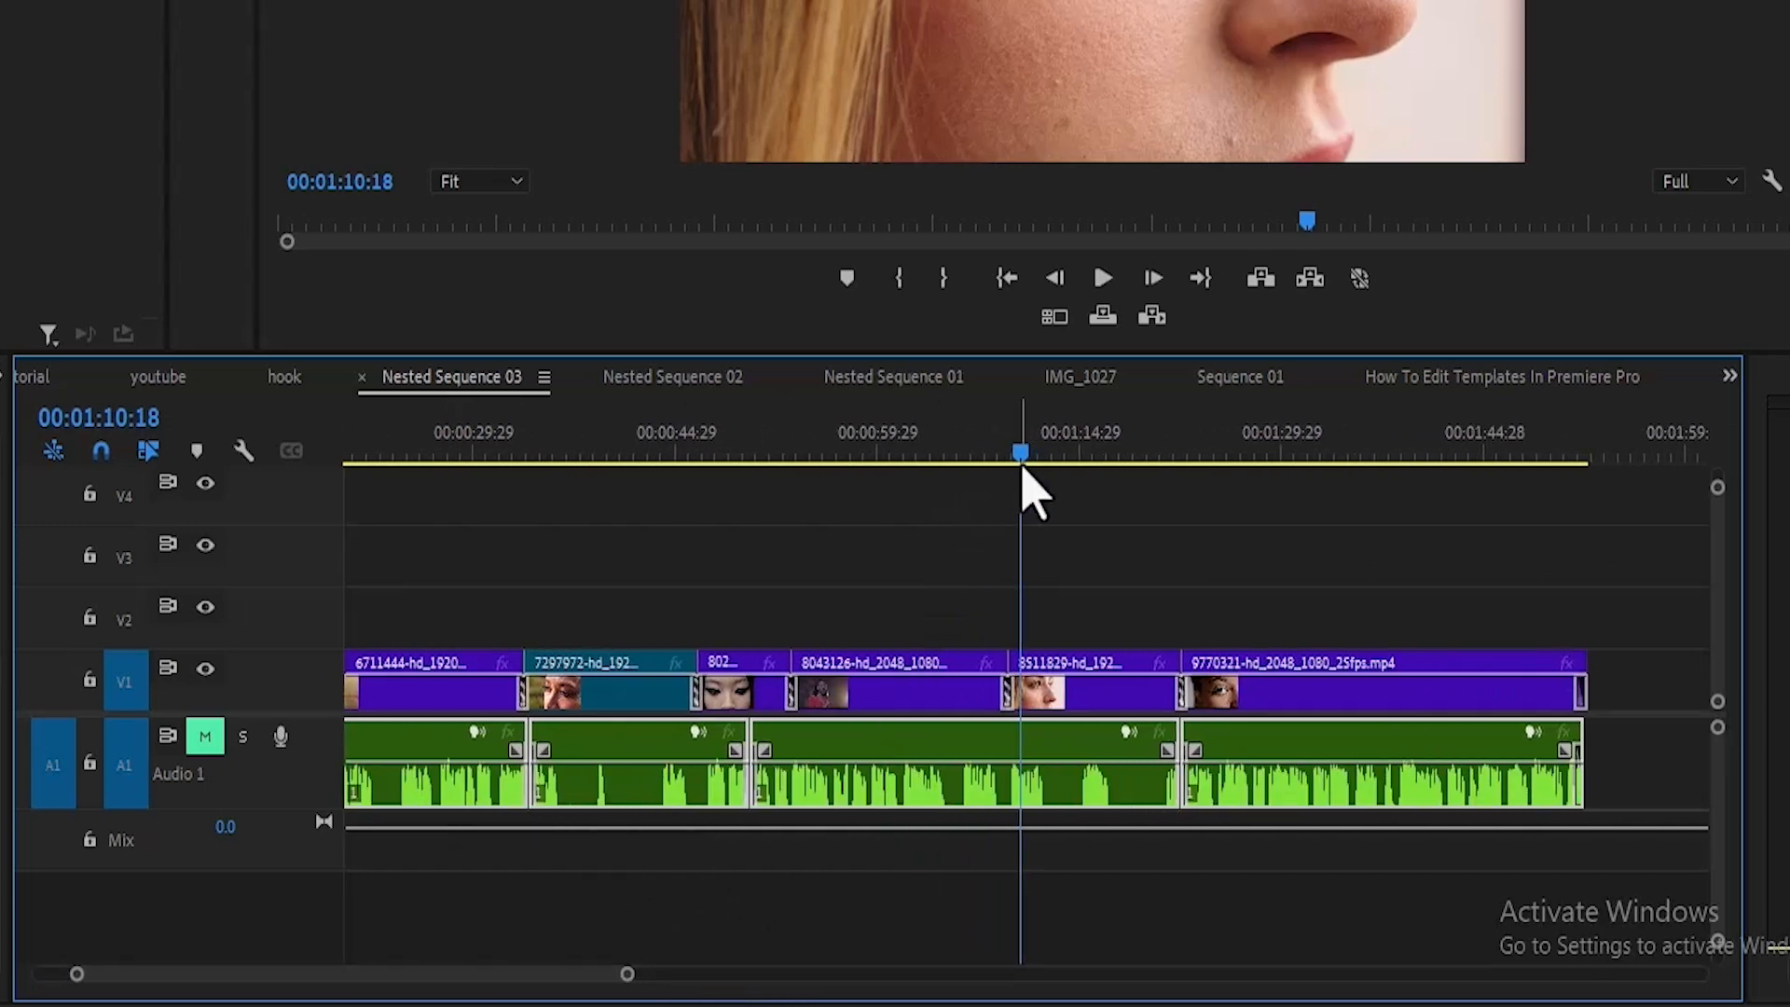
{"action": "left_click", "coordinate": [621, 919]}
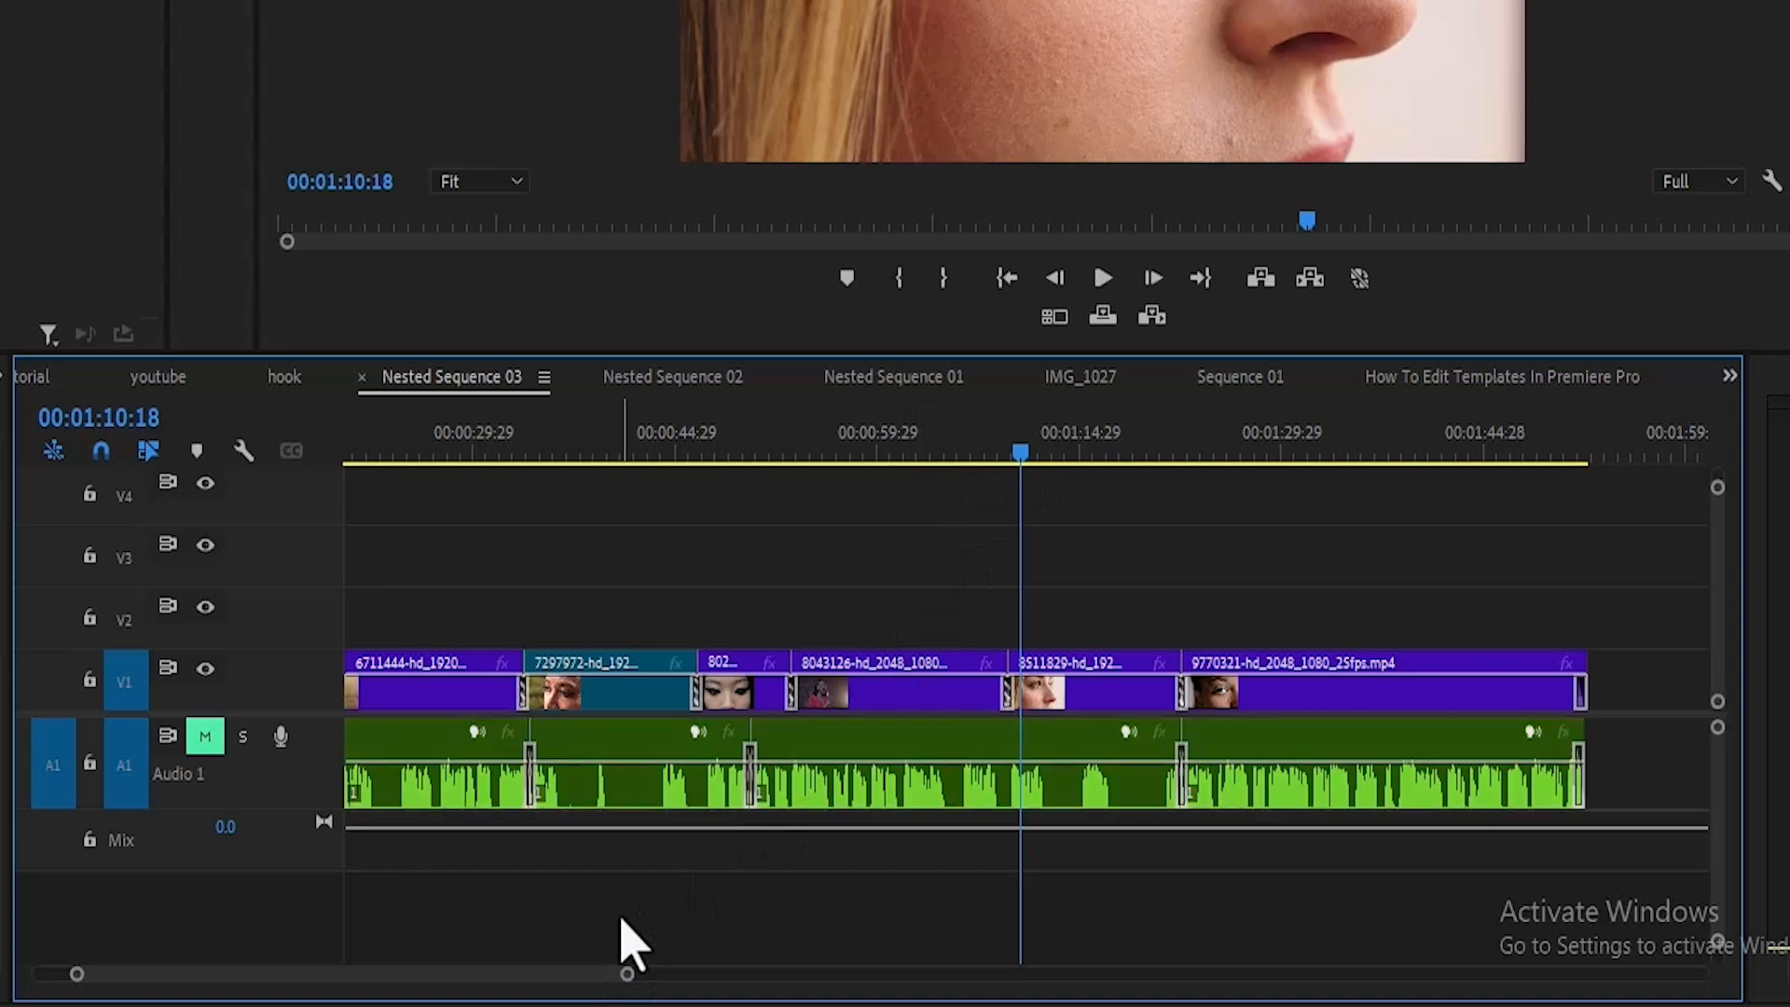
{"action": "left_click_drag", "start_coordinate": [624, 974], "coordinate": [532, 975]}
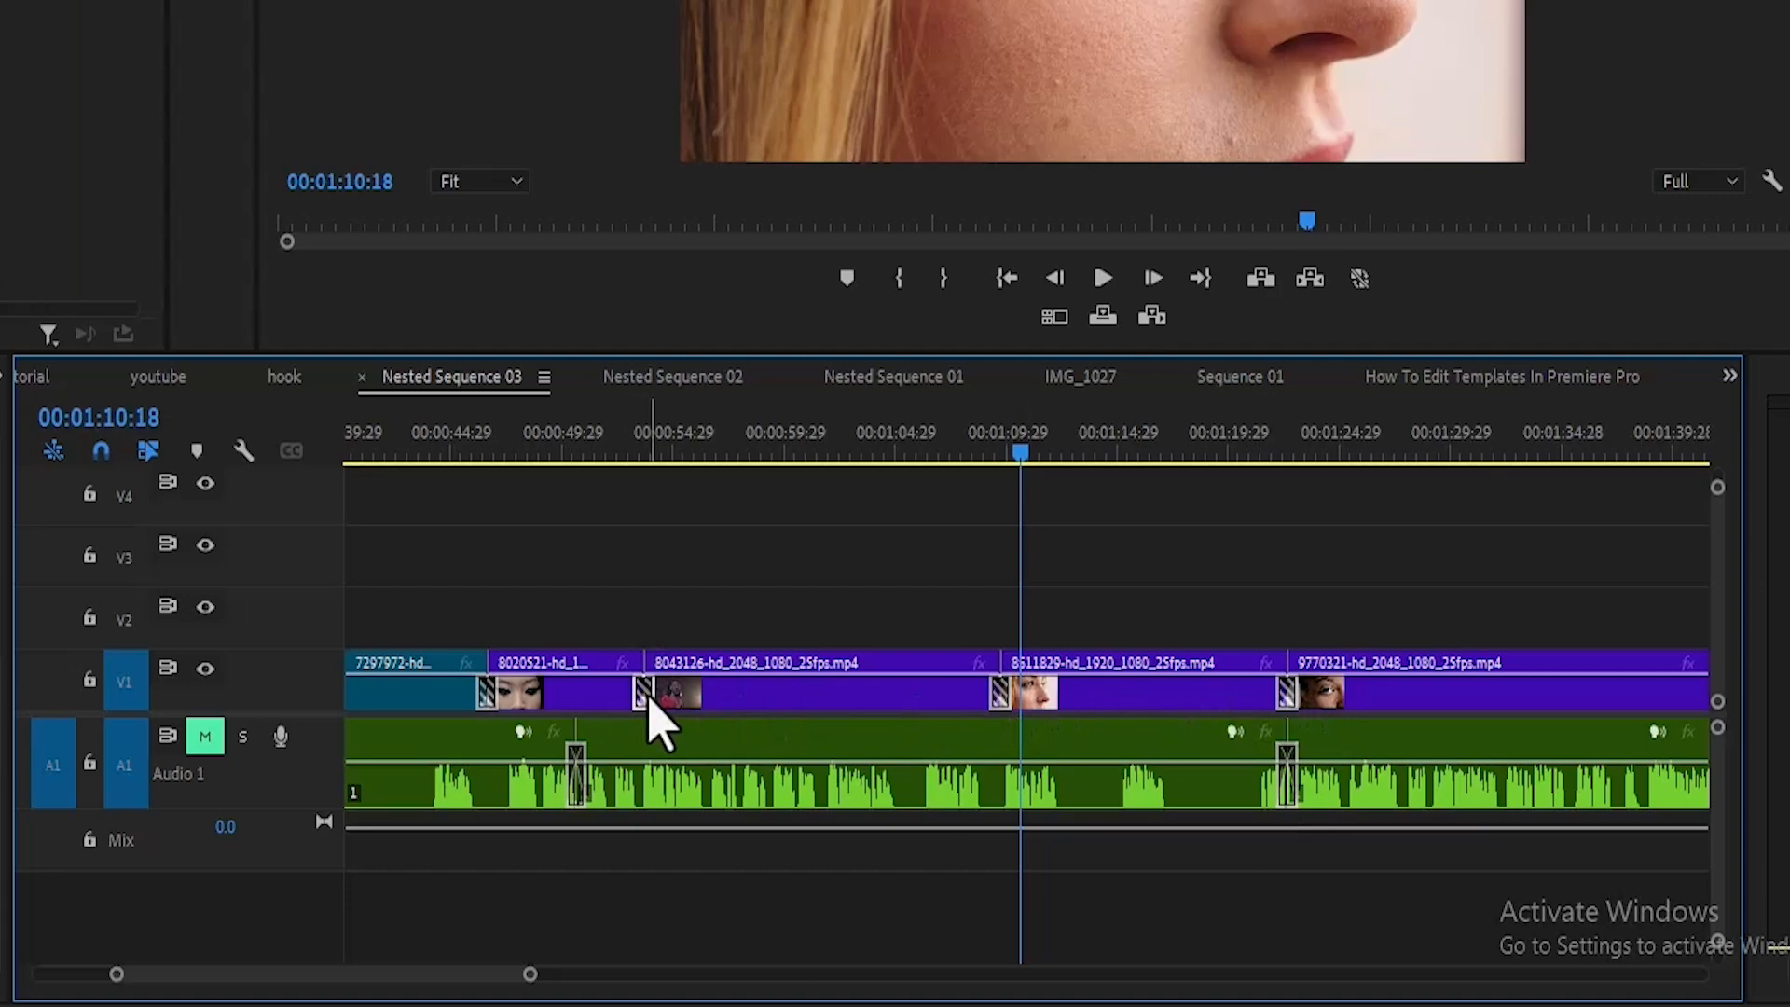
{"action": "left_click_drag", "start_coordinate": [530, 974], "coordinate": [758, 975]}
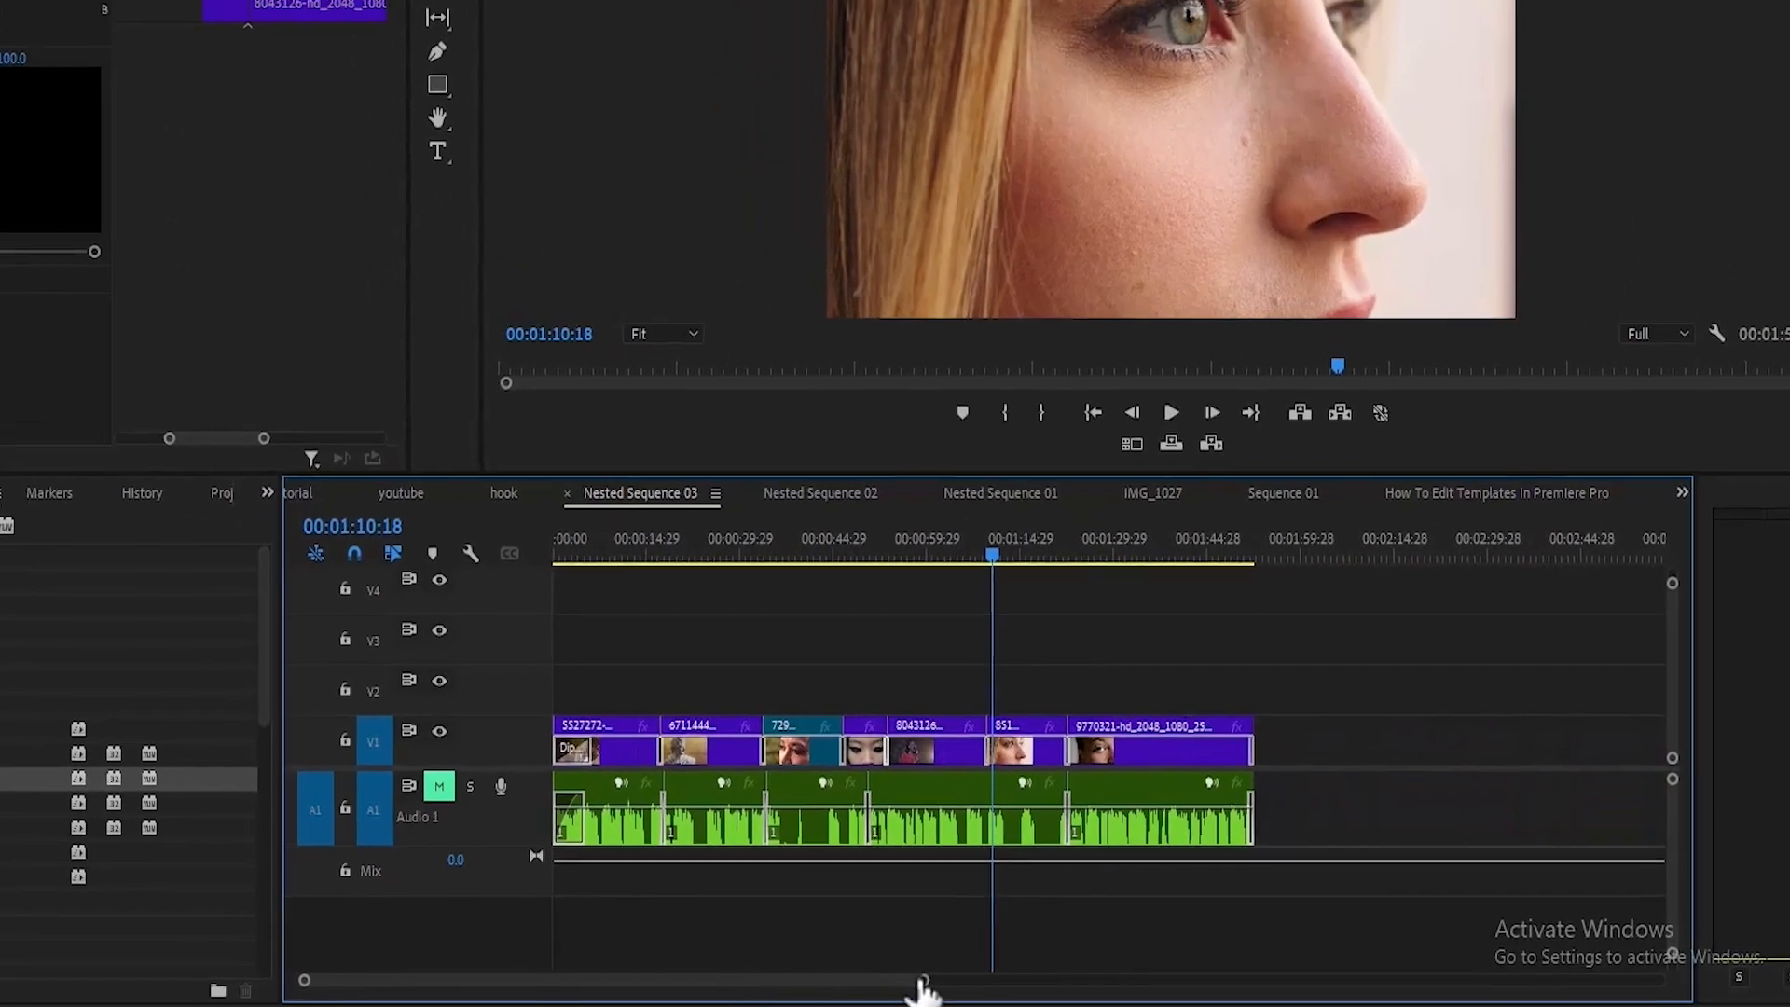